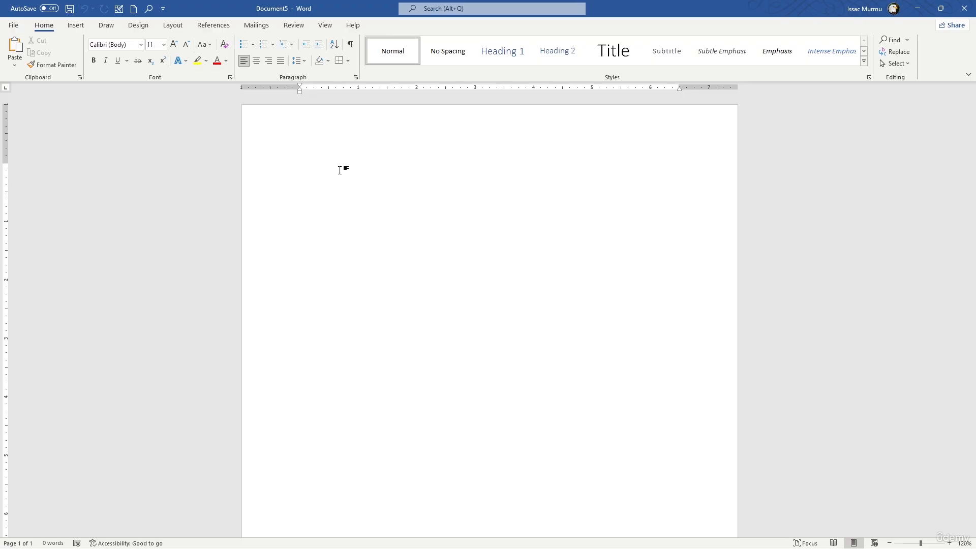
- Set the page to Normal margins and A4 paper size
click(171, 26)
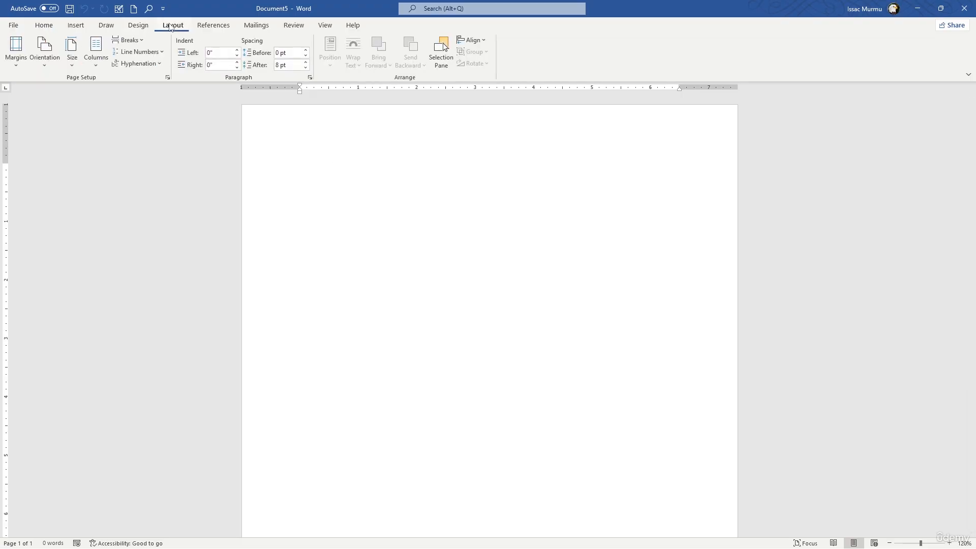
click(17, 66)
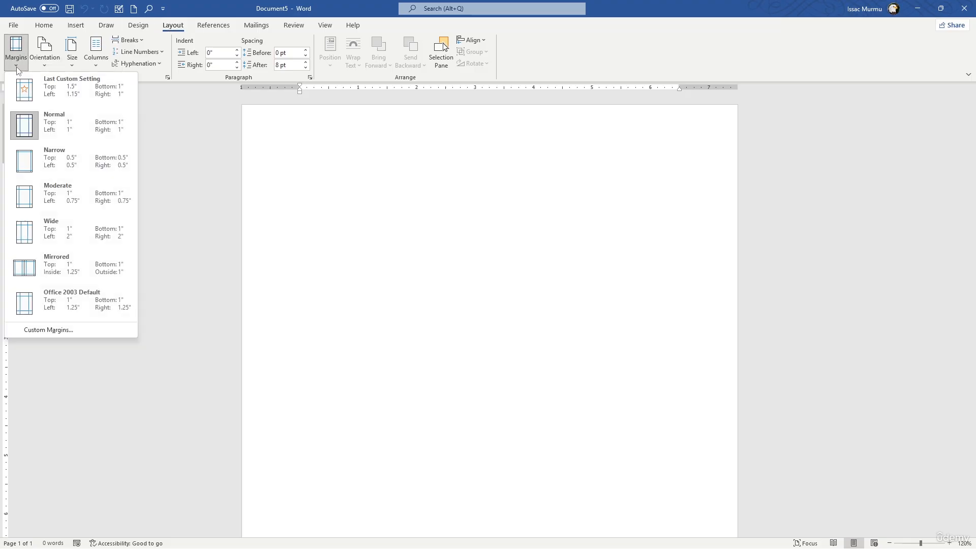
click(48, 130)
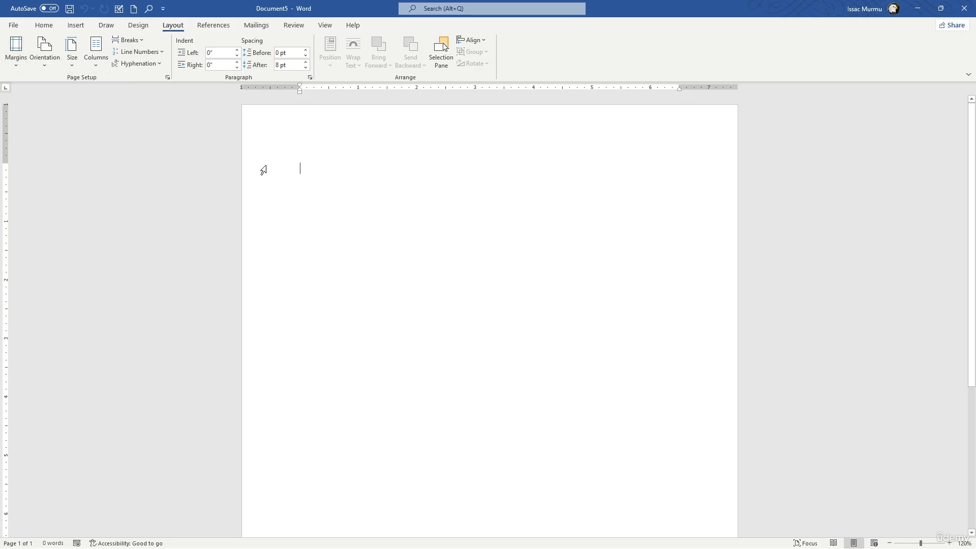
click(16, 60)
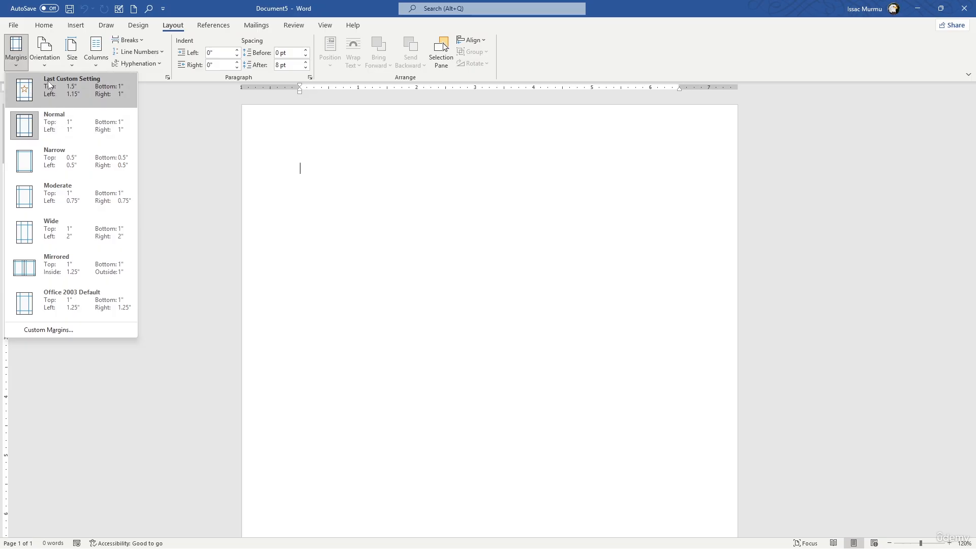
click(45, 51)
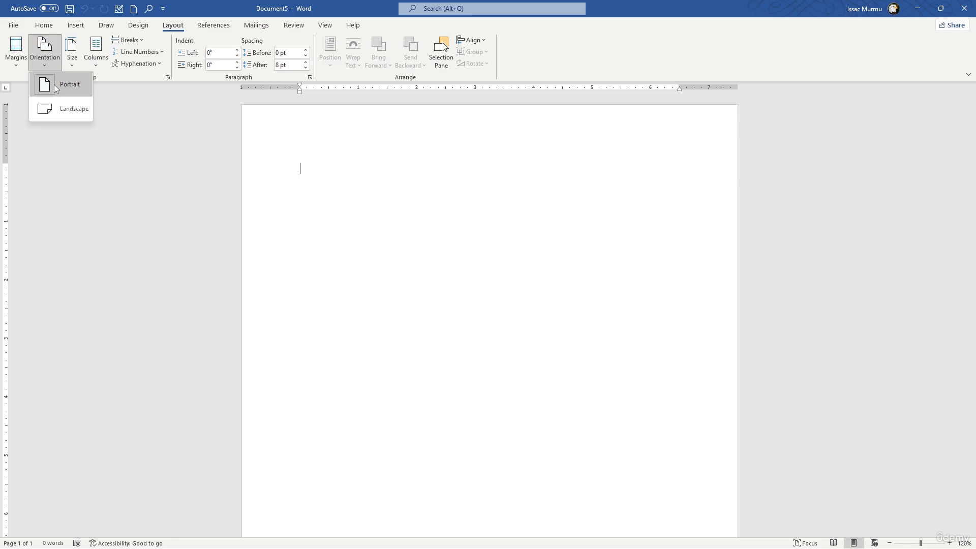
click(74, 66)
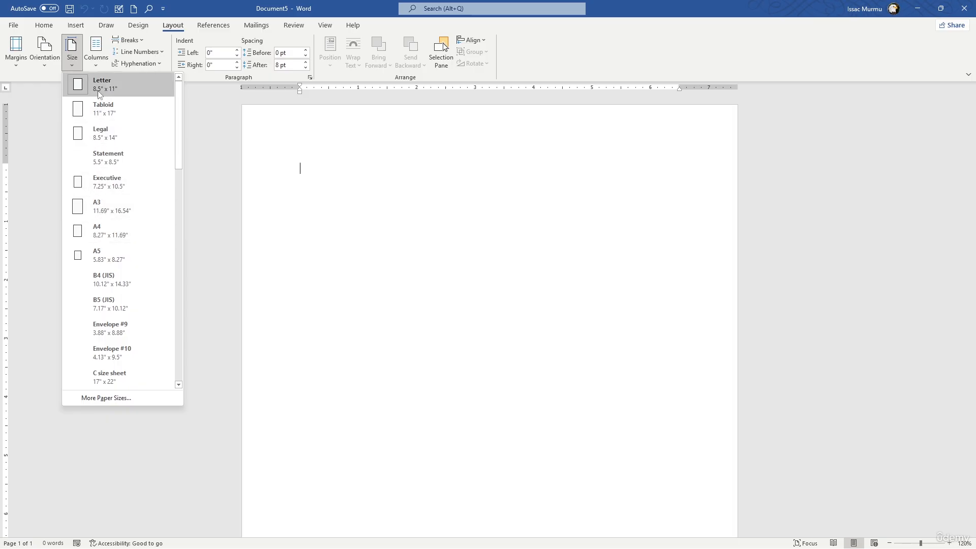
click(102, 227)
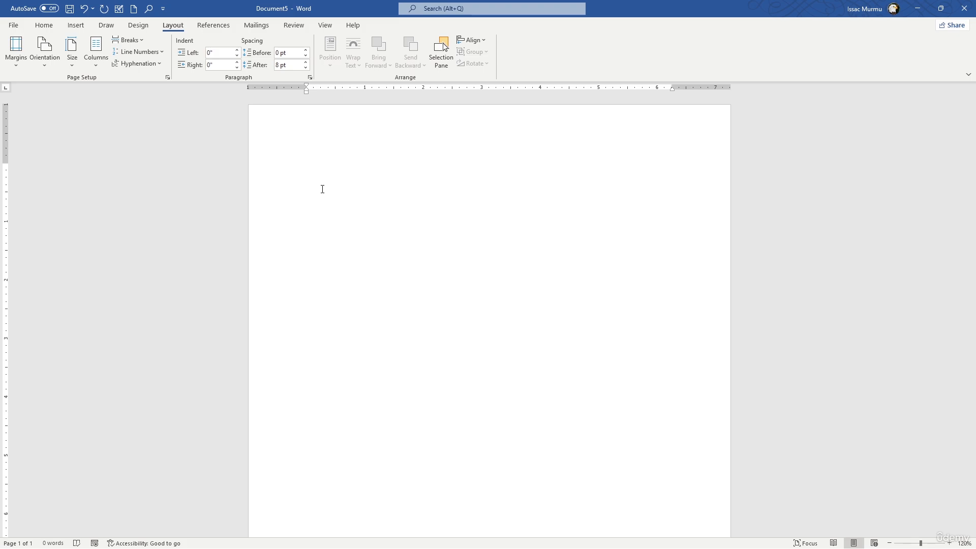
- Enter "Annual Sales Report 2025" as the document's title line
text(Annual )
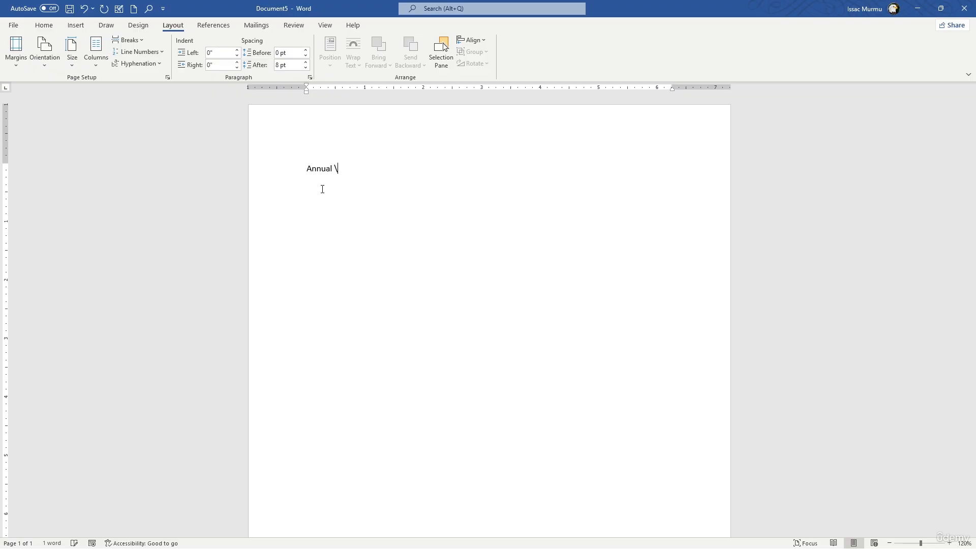
text(Sales Report)
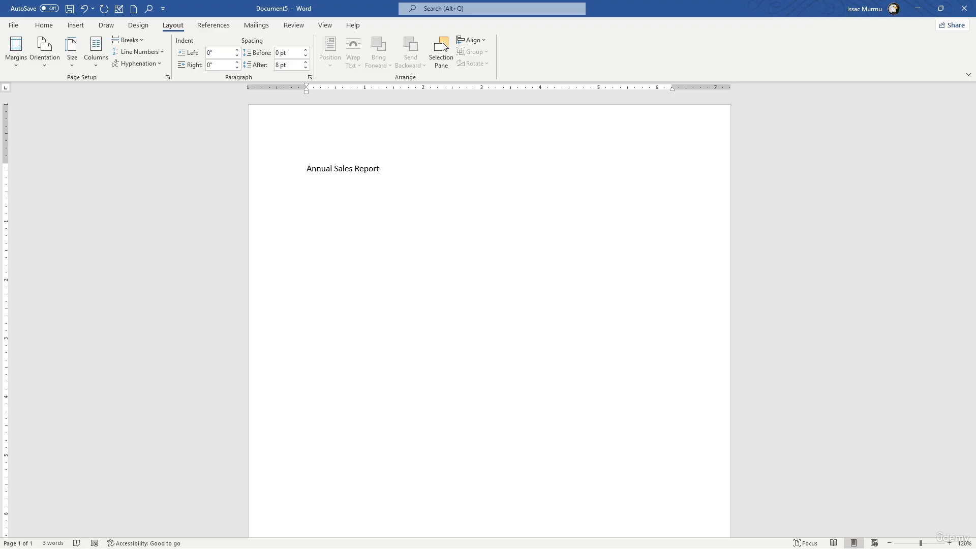
text( 2025)
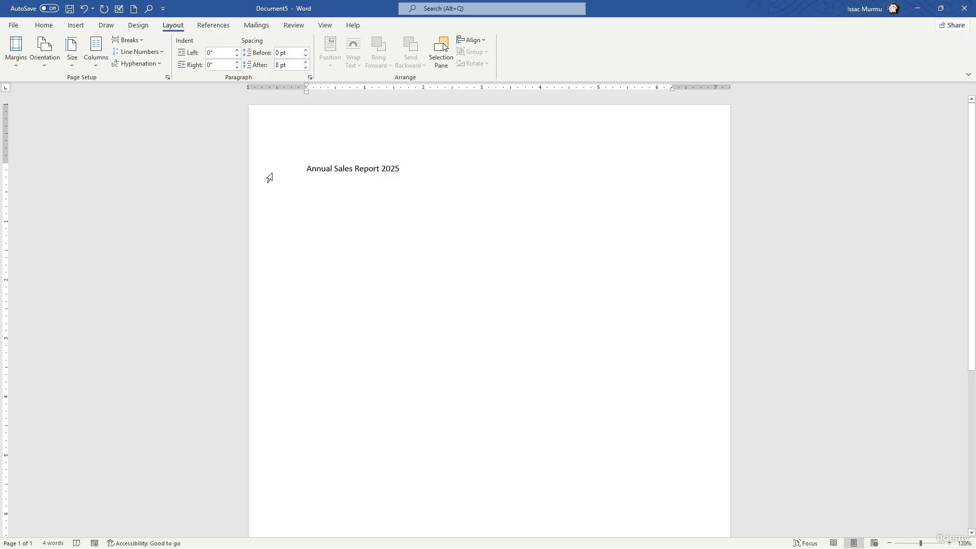
- Center the title line on the page
key(Home)
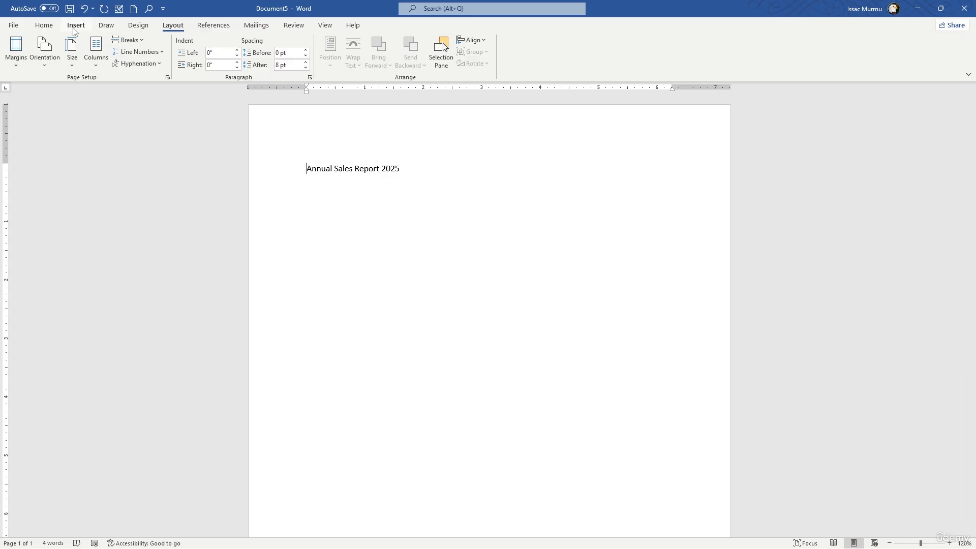
click(44, 25)
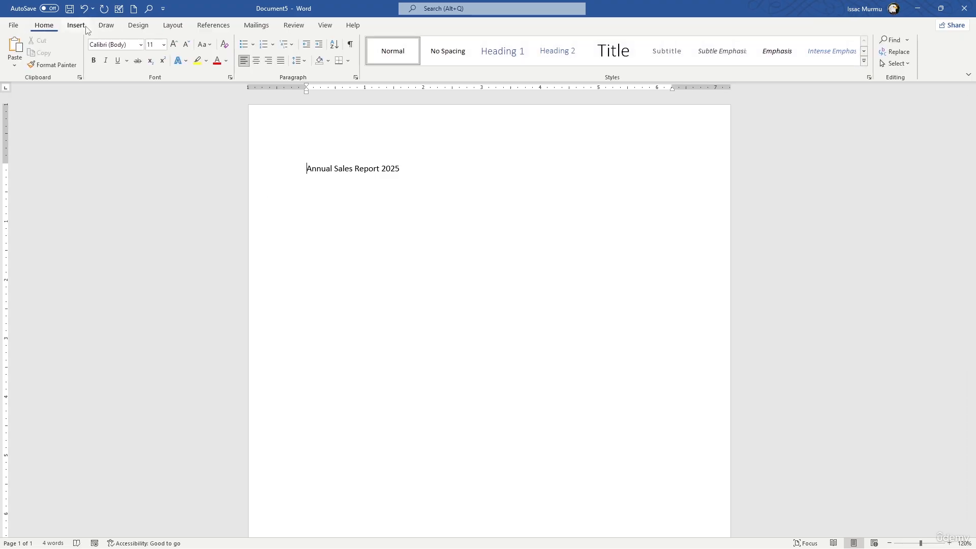
click(257, 62)
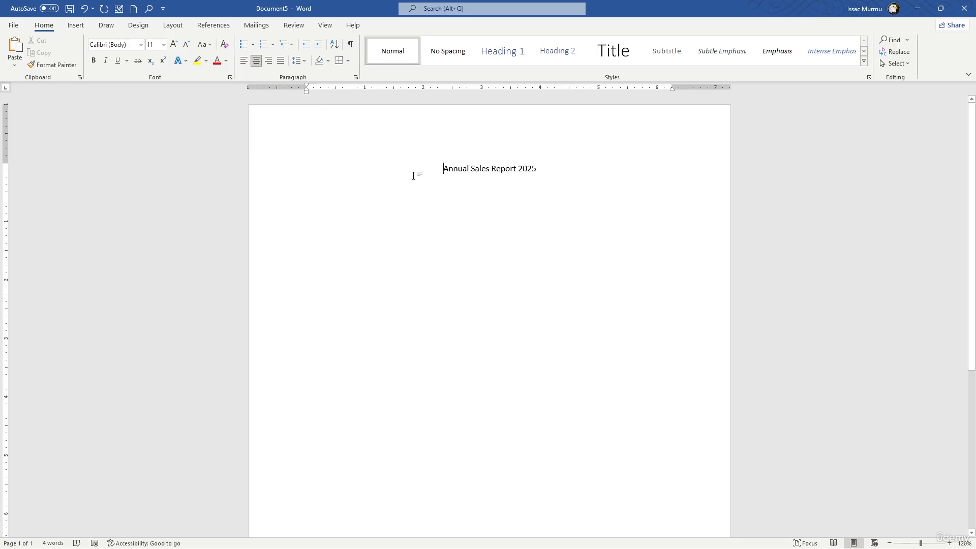
- Set the whole title to font size 28 and make it bold
drag(441, 169, 559, 176)
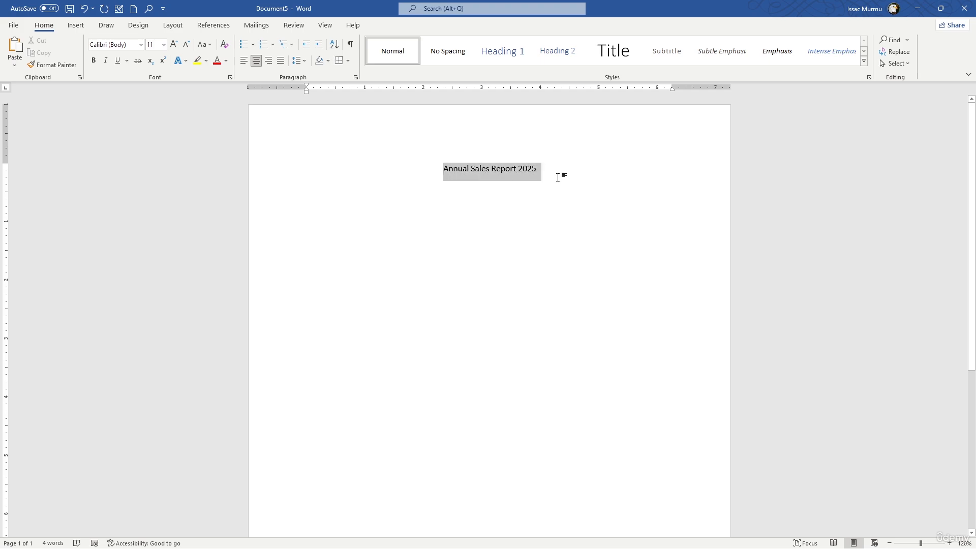
click(164, 45)
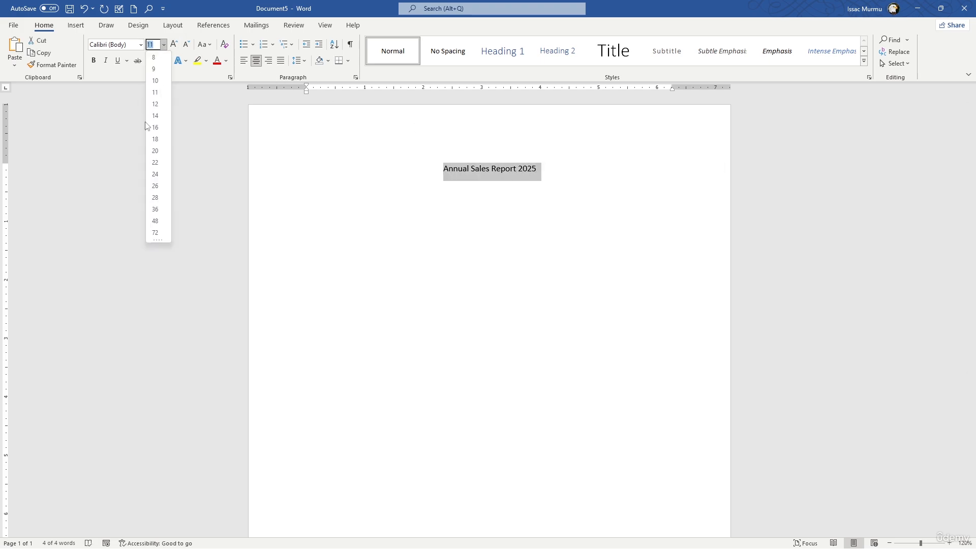
click(157, 203)
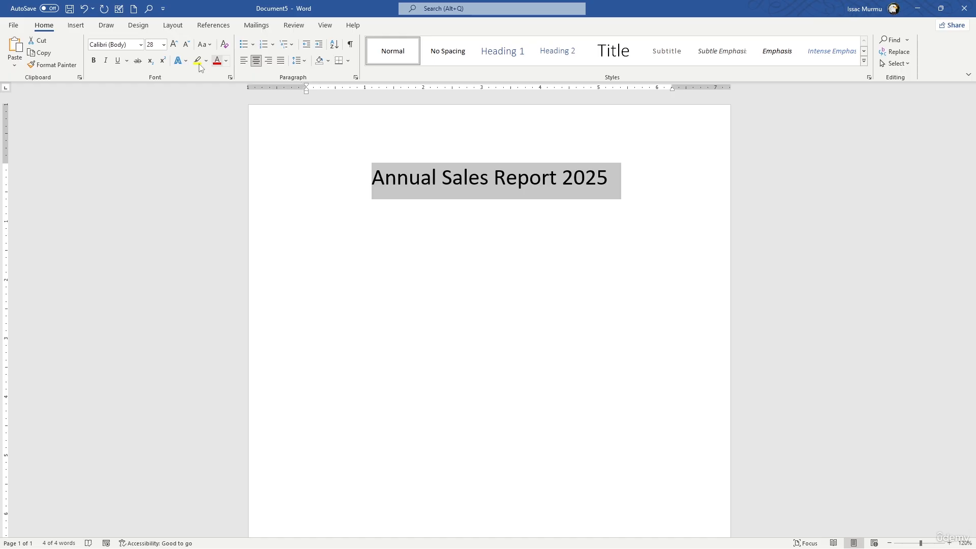
click(94, 62)
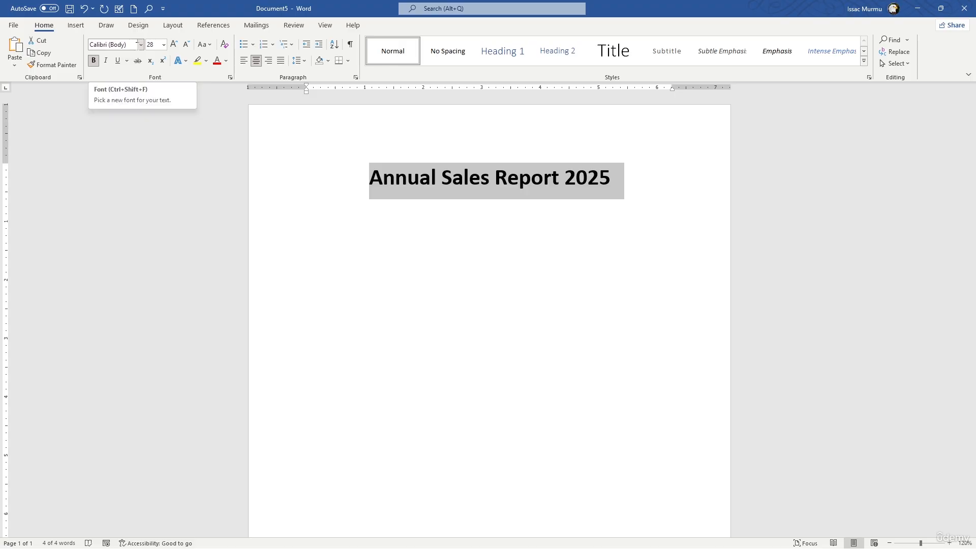
- Change the title's font to Segoe UI
click(134, 45)
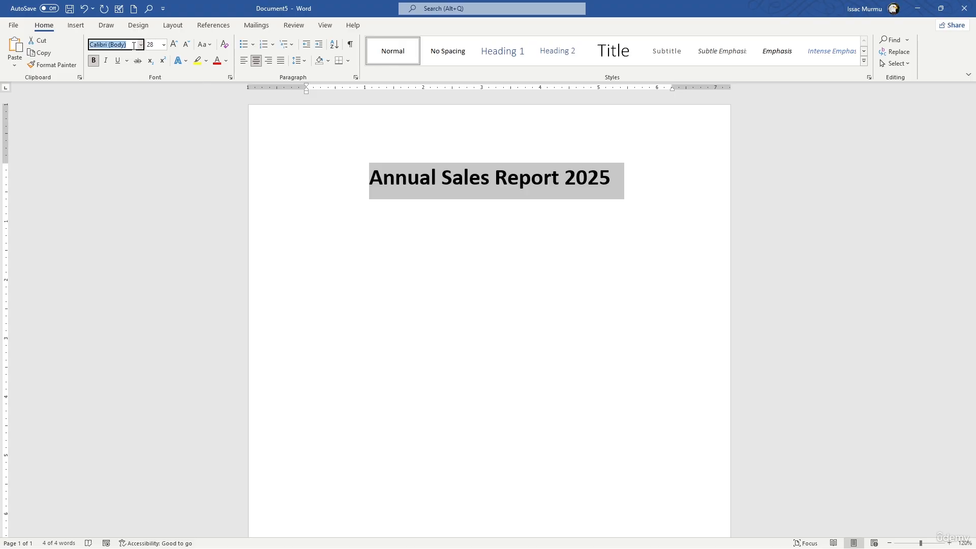
text(Segoe UI)
key(Return)
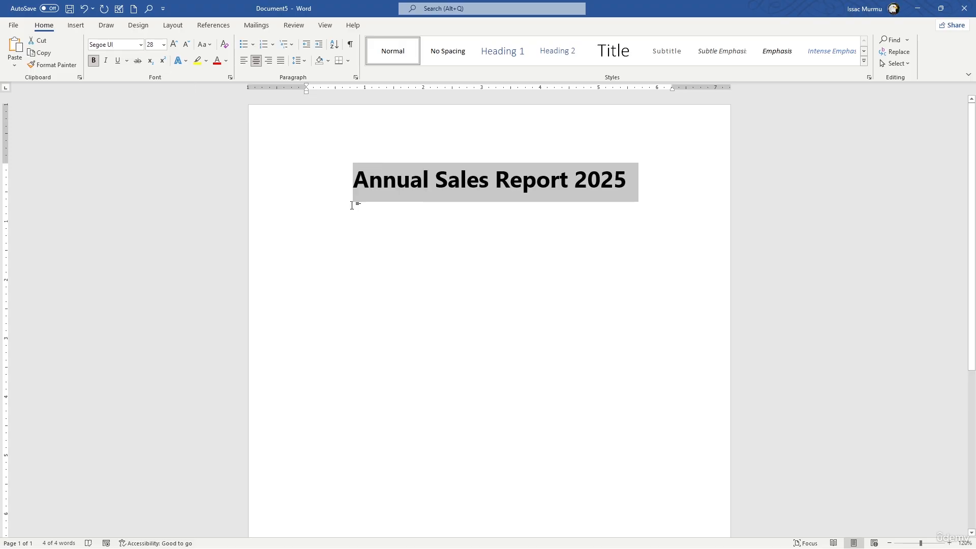
click(459, 184)
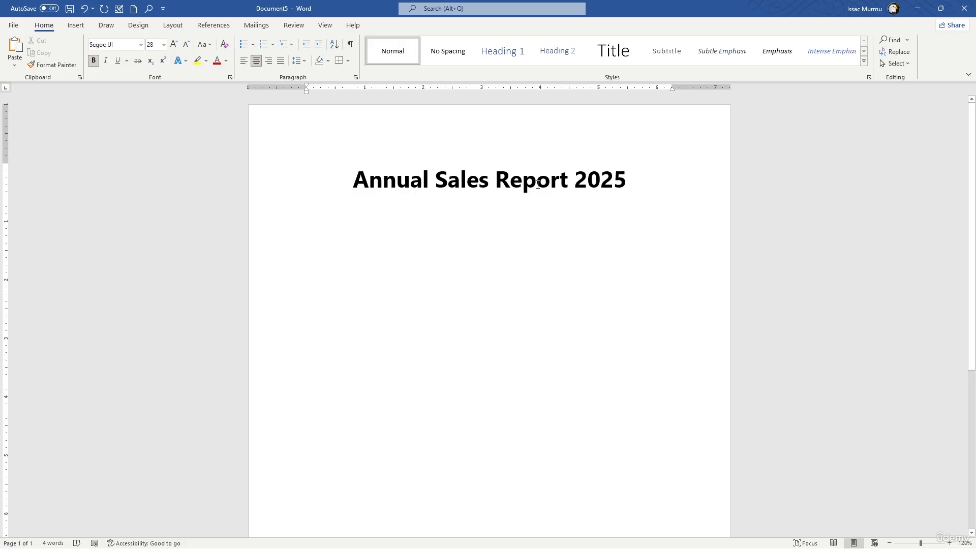
- Add a left-aligned line reading "Introduction" below the title
click(632, 181)
key(Return)
key(ctrl+l)
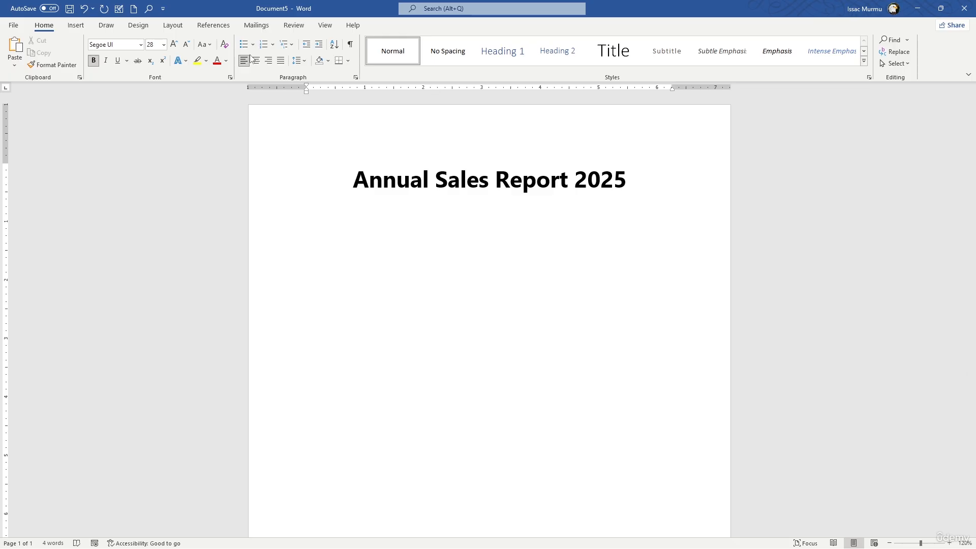
text(I)
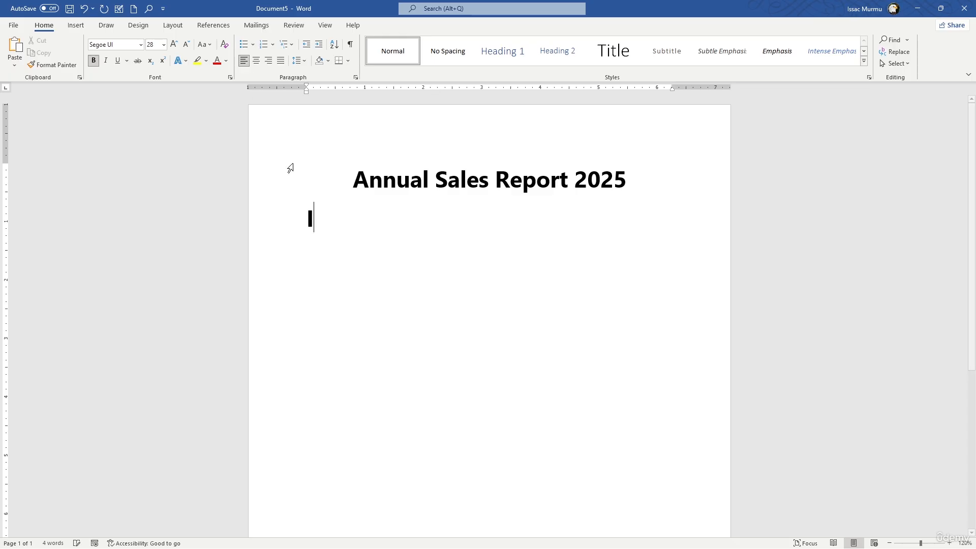
text(ntr)
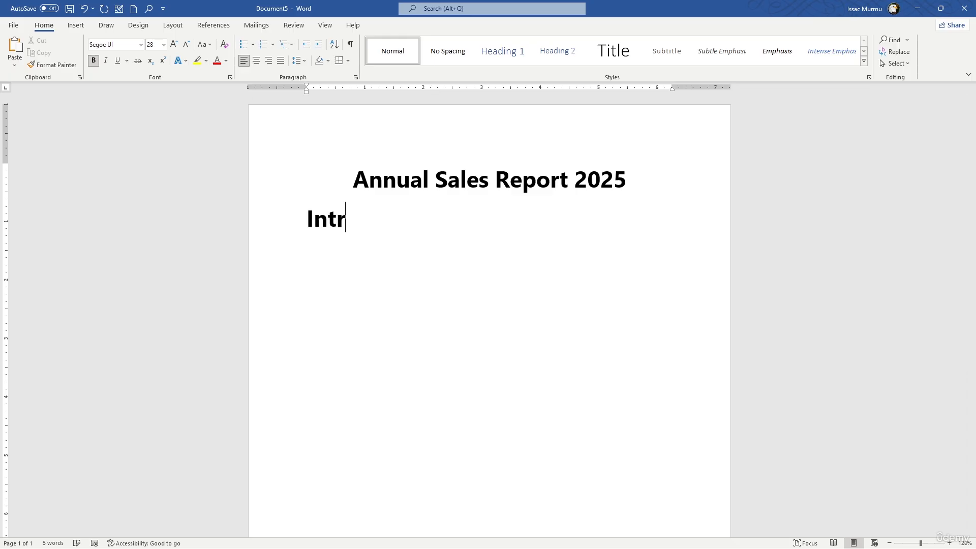
text(oducti)
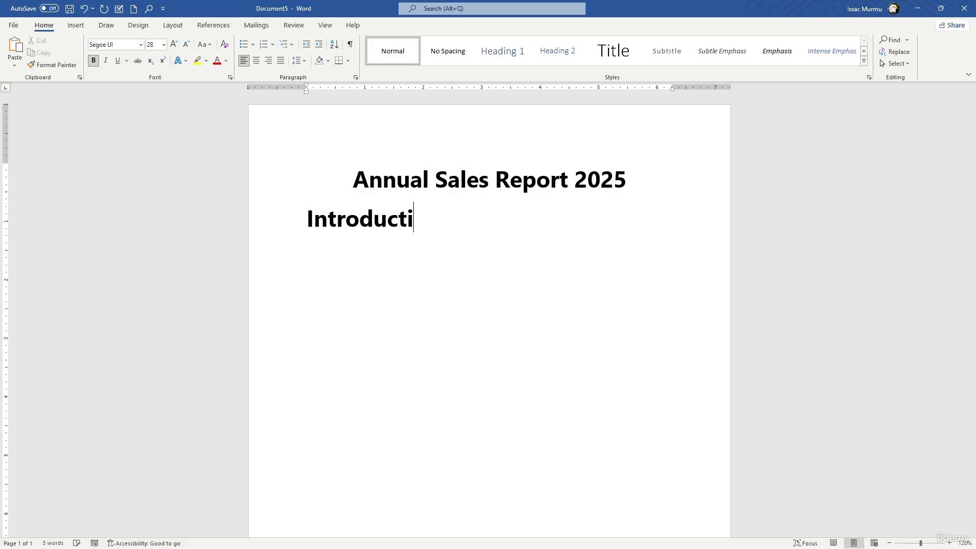
text(on)
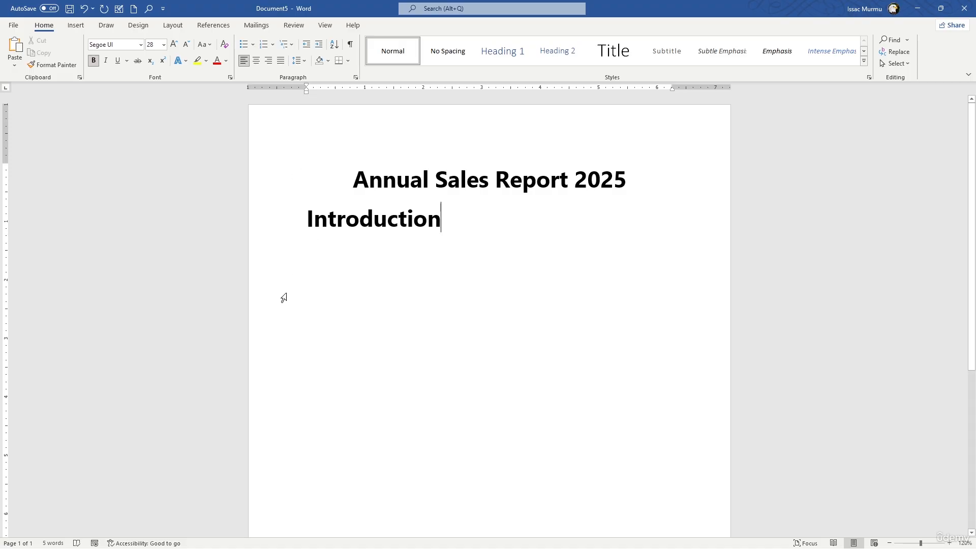
- Apply the Heading 1 style to the "Introduction" line
click(279, 316)
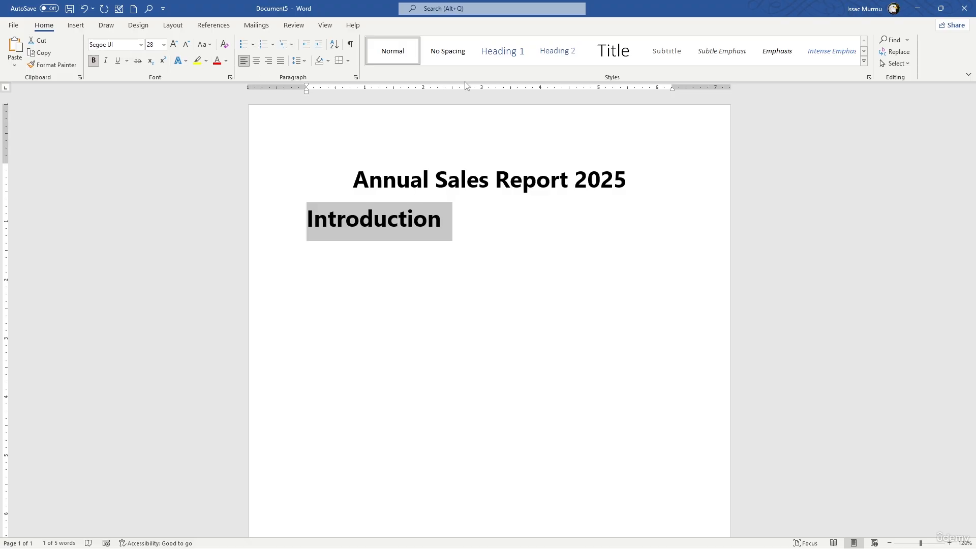
click(515, 58)
click(515, 57)
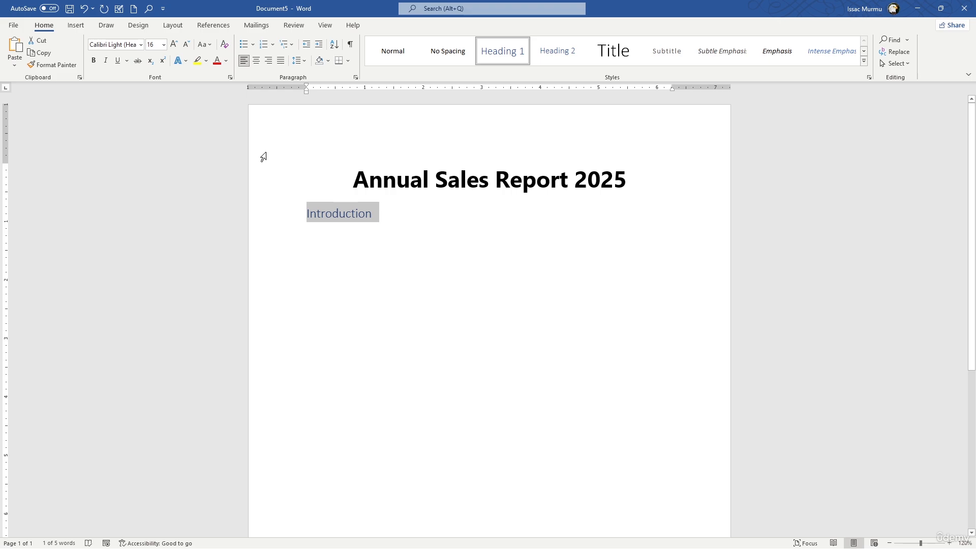
click(398, 214)
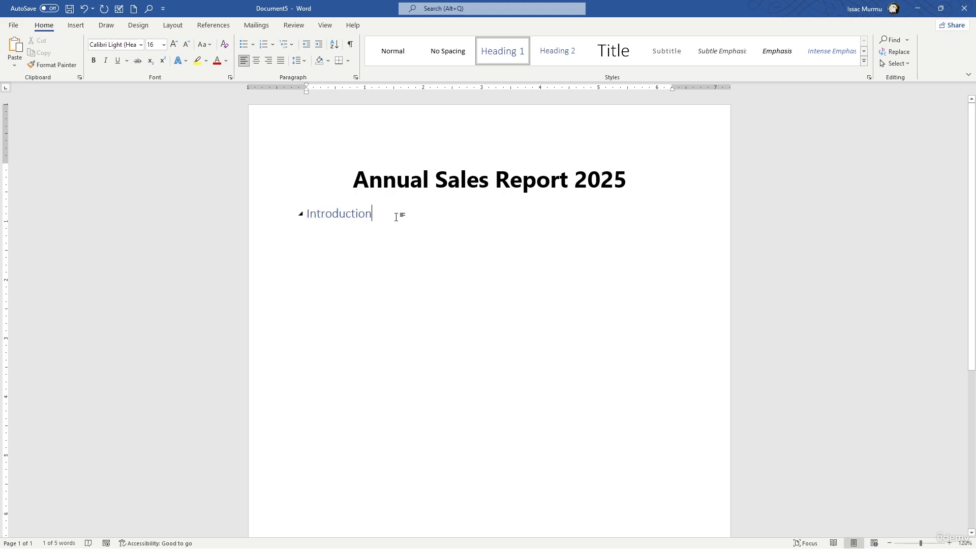
- Begin a body paragraph under the Introduction heading with "This report summarizes the company"
key(Return)
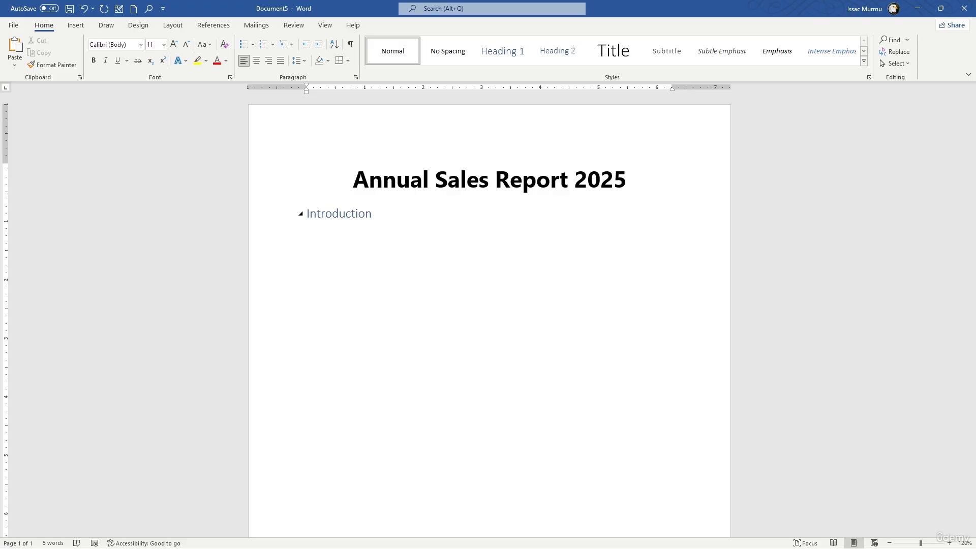
text(This report summarizes the company)
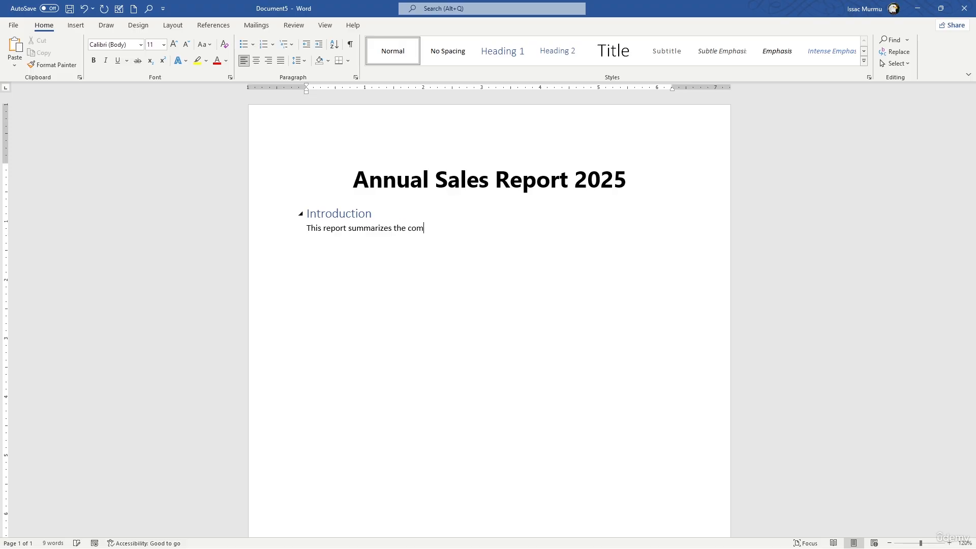
key(BackSpace)
key(BackSpace)
text(ny)
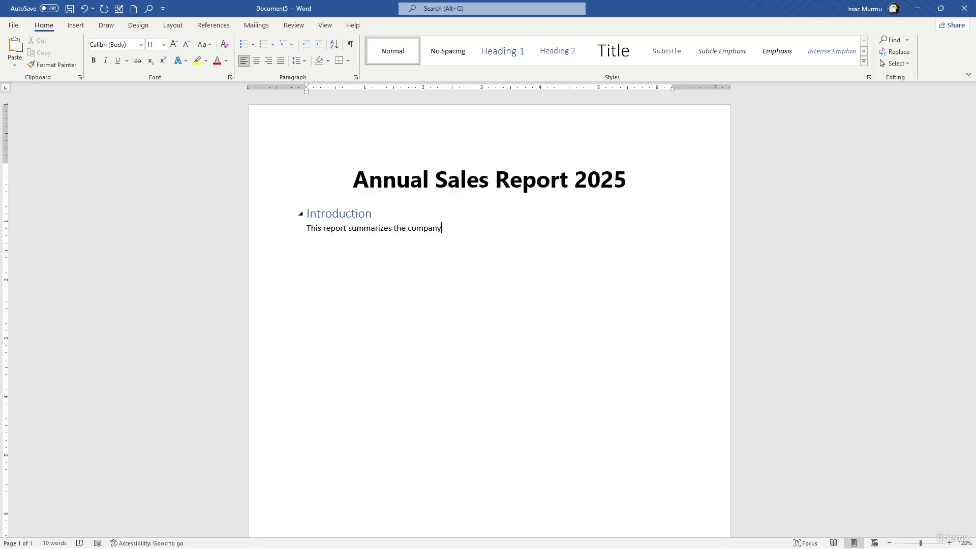
text('s)
text( sales )
text(perfo)
- Continue the introduction sentence directly after "company" with "'s sales performance, key trends"
text(rmance )
text(,)
text(key tren)
text(ds)
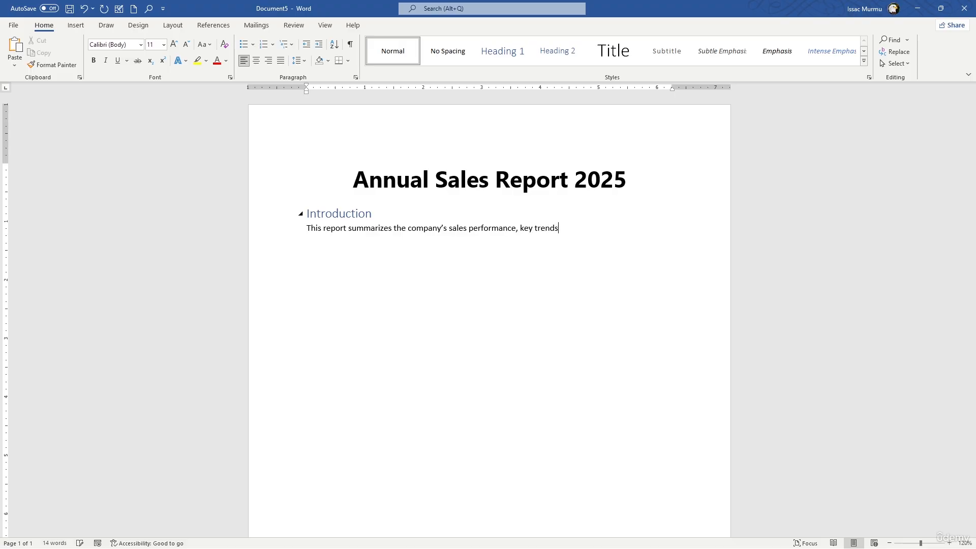
text( an)
- Finish the introduction sentence with ", and recomdedations for the year 2025"
key(BackSpace)
key(BackSpace)
key(BackSpace)
text(, and recomdedations for)
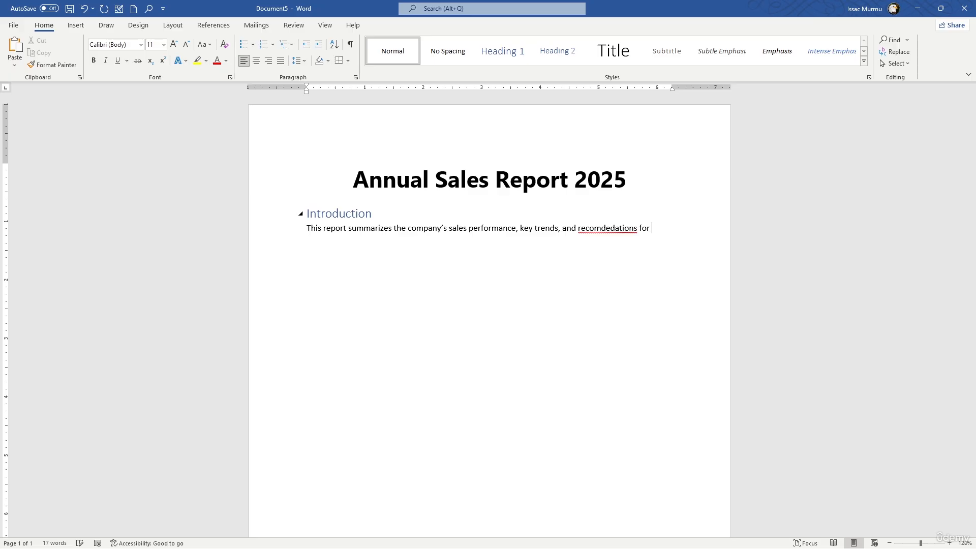
text( the year 2025)
- Correct the misspelled word to "recommendations" and insert a paragraph break after "for the" in the introduction text
right_click(605, 228)
click(605, 239)
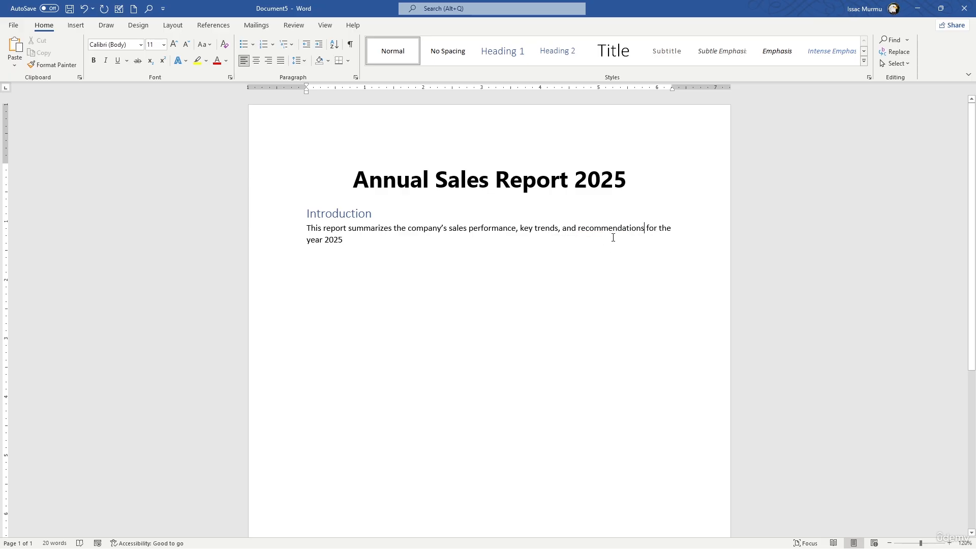
click(688, 226)
key(Return)
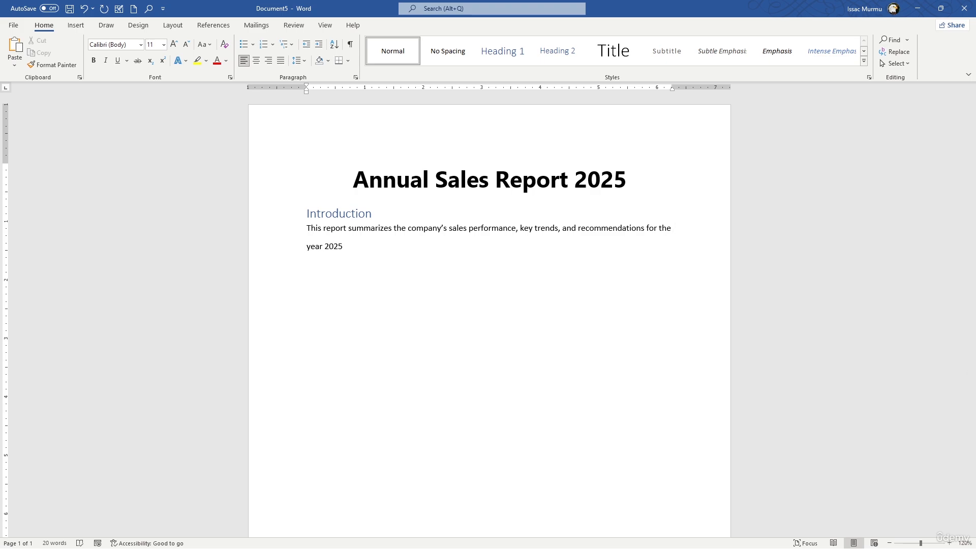
- End the introduction sentence with a period and add the text "Key Highlishts" on a new line below it
text(Ky)
key(BackSpace)
key(BackSpace)
text(.)
key(Return)
text(Kyl)
key(BackSpace)
key(BackSpace)
text(ey Hi)
text(hg)
key(BackSpace)
key(BackSpace)
text(ghlist)
key(BackSpace)
text(hts)
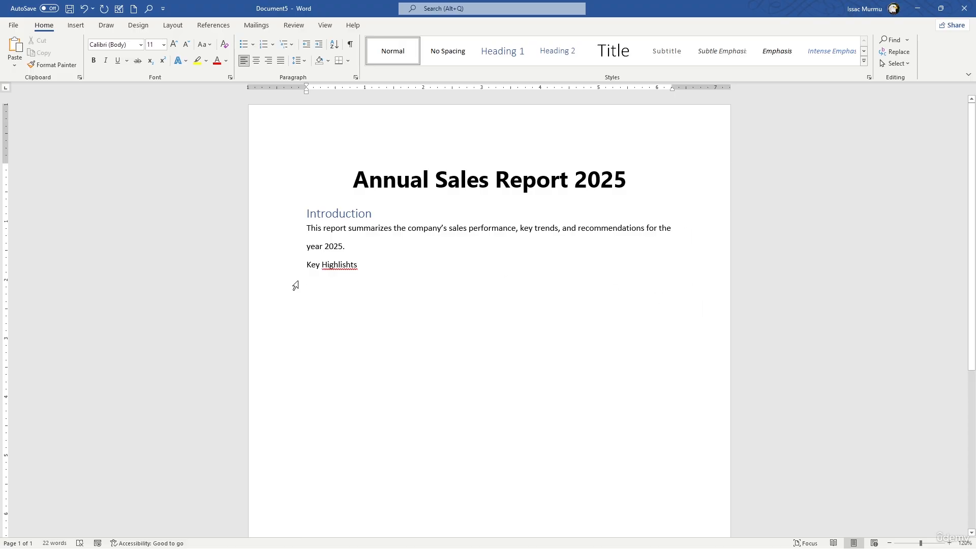
- Correct the misspelled word to "Highlights" and apply the Heading 2 style to the Key Highlights line
right_click(342, 268)
click(342, 279)
click(544, 60)
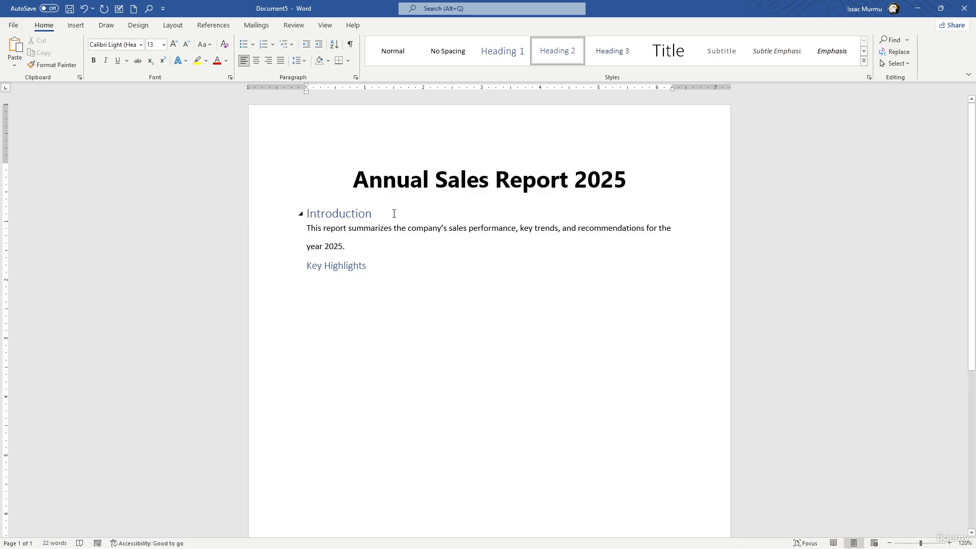
- Add the line "Overall sales increased by 12%" under the Key Highlights heading and start a new paragraph
click(395, 257)
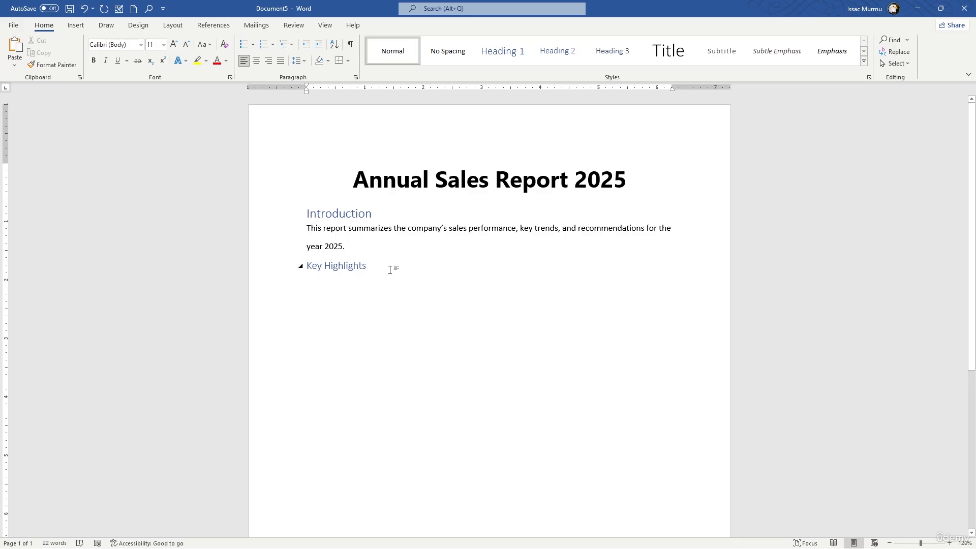
click(393, 271)
key(Return)
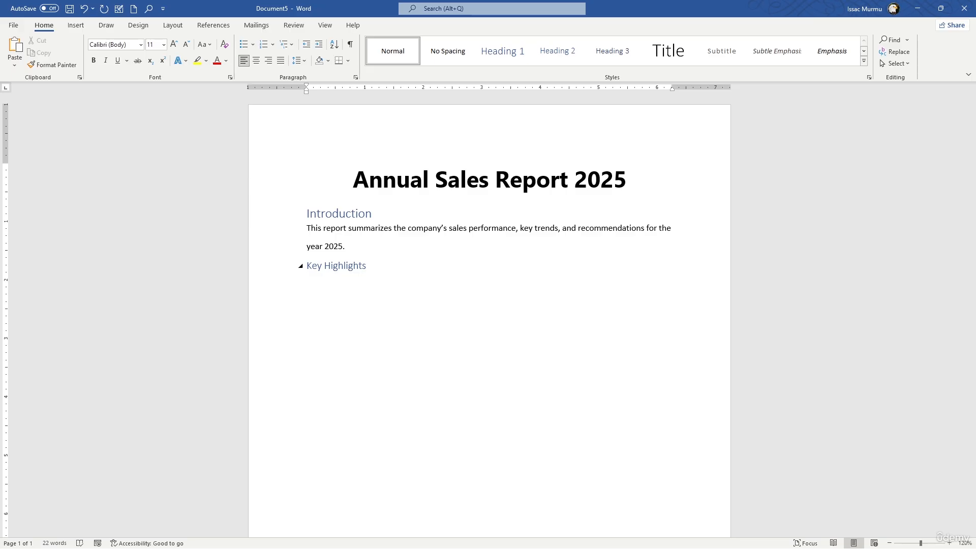
text(over)
text(all sale)
text(s incres)
text(ed )
text(by 12)
text(%)
key(Return)
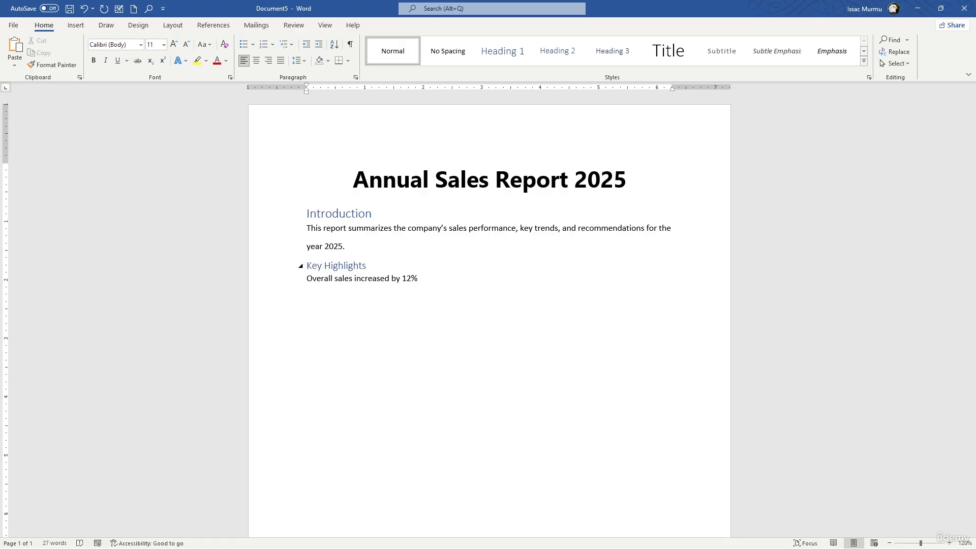
- Write "Top-selling product: Model x" as the second highlight line and start a new paragraph
text(Top)
key(BackSpace)
key(BackSpace)
key(BackSpace)
text(Top-sellling pro)
key(BackSpace)
key(BackSpace)
key(BackSpace)
key(BackSpace)
key(BackSpace)
key(BackSpace)
key(BackSpace)
key(BackSpace)
text(ing prou)
key(BackSpace)
text(duct)
key(BackSpace)
text(: Medo)
key(BackSpace)
key(BackSpace)
key(BackSpace)
text(odel)
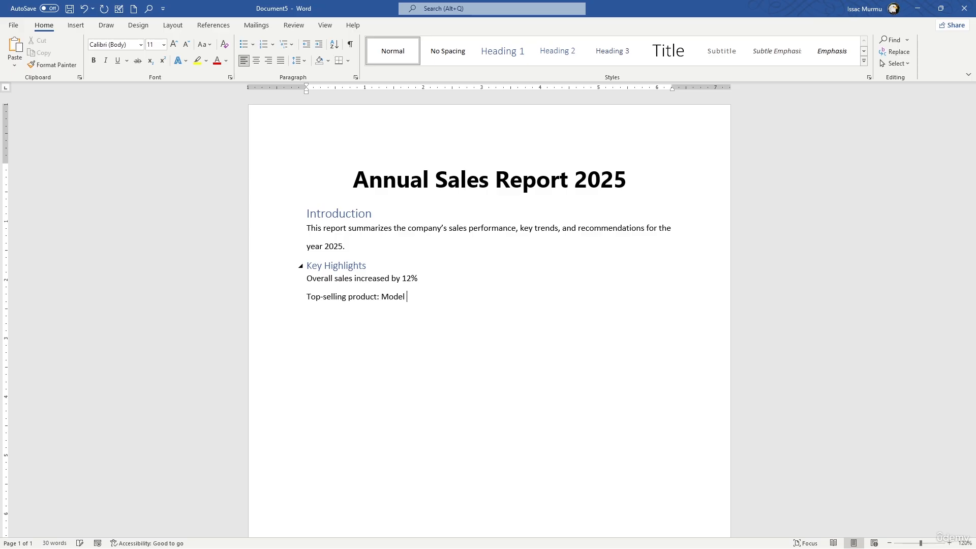
text( x)
key(Return)
- Write "Strong growth in Asia Pacific market" as the third line under Key Highlights
text(Stron )
text(gro)
key(BackSpace)
key(BackSpace)
key(BackSpace)
text(g growth in Asia Pic)
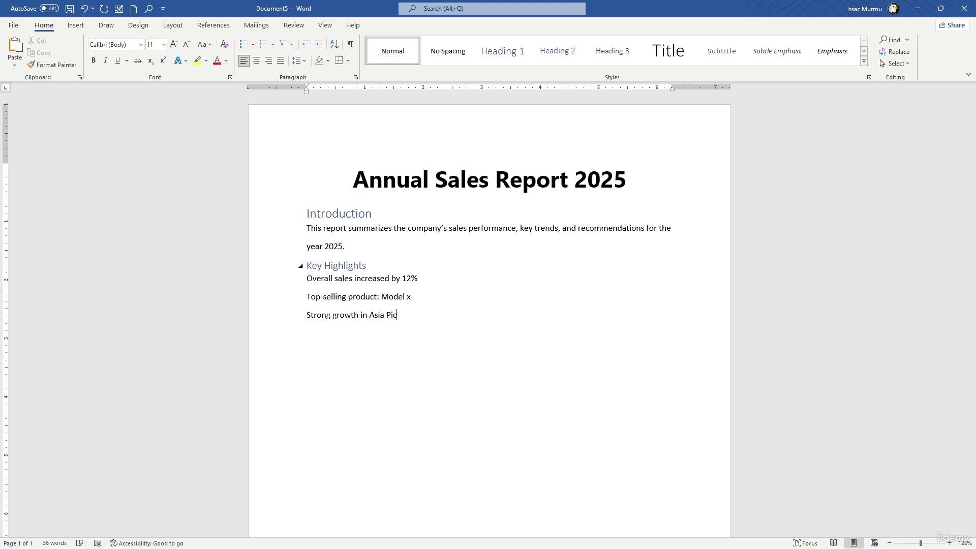
key(BackSpace)
key(BackSpace)
text(acific market)
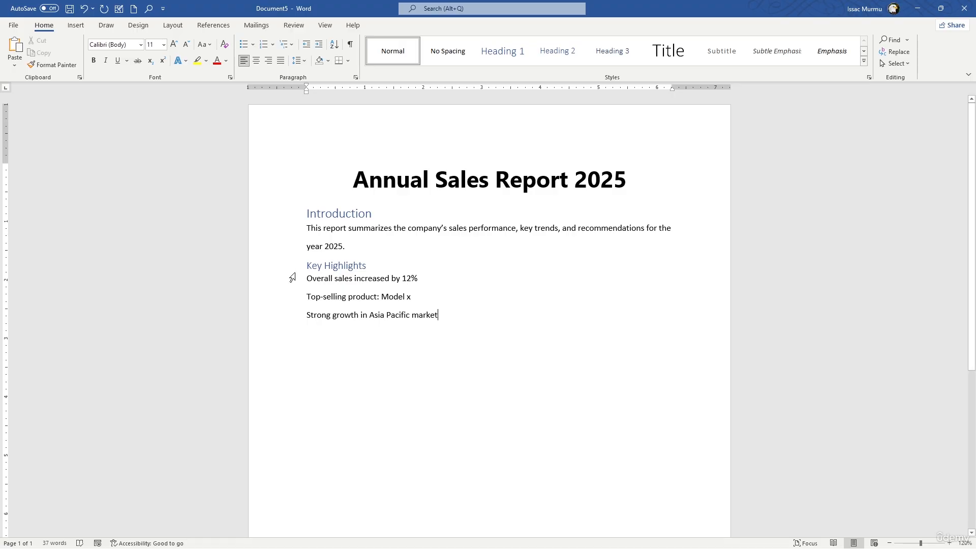
- Format the three lines under Key Highlights as a bulleted list with check mark bullets
drag(440, 315, 315, 274)
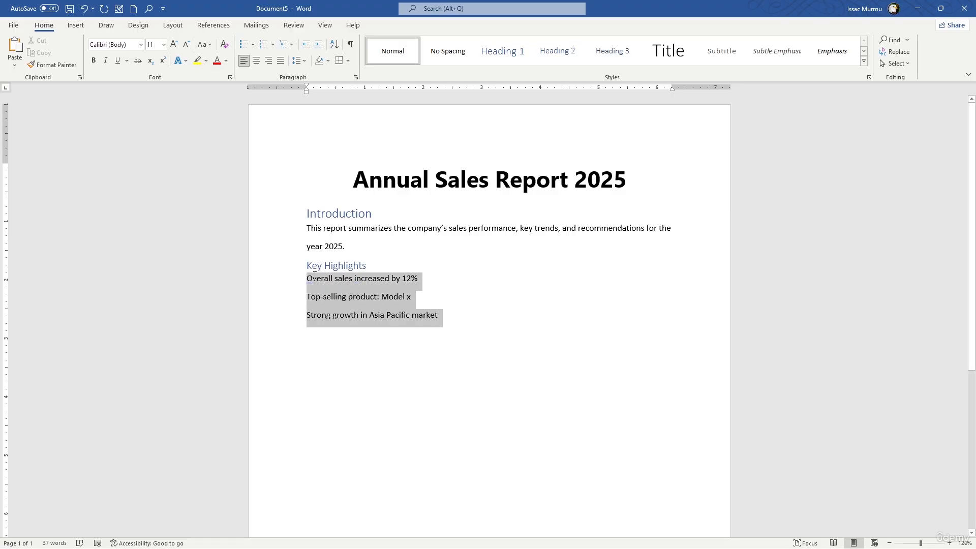
click(252, 46)
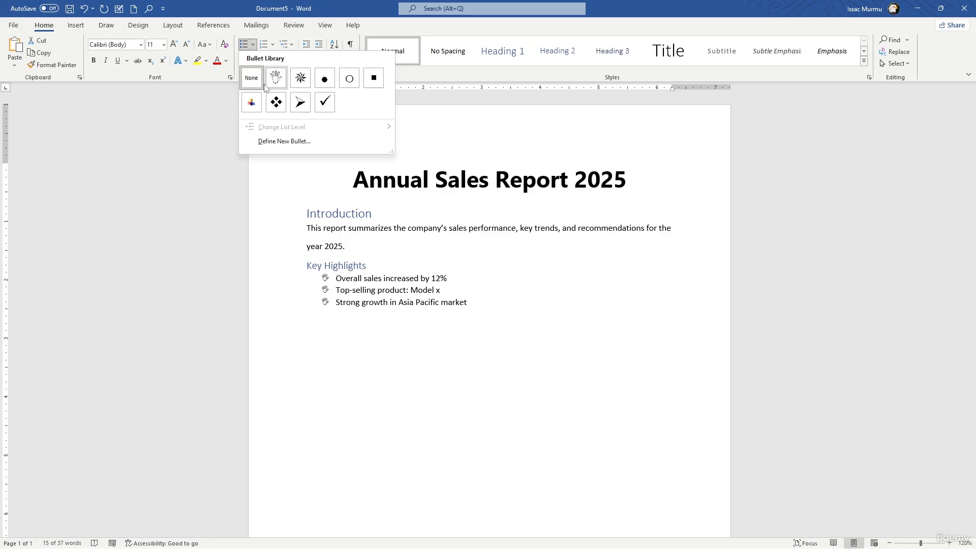
click(257, 46)
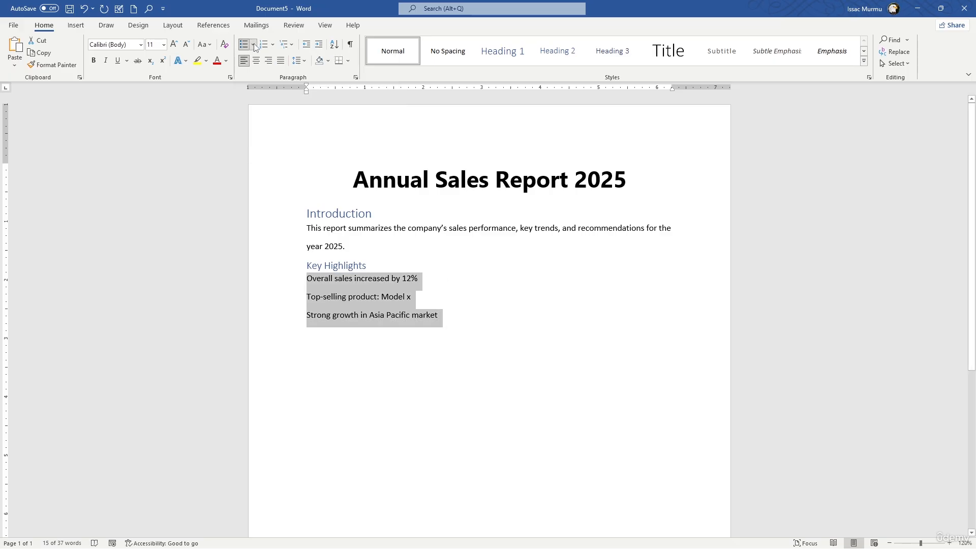
click(255, 45)
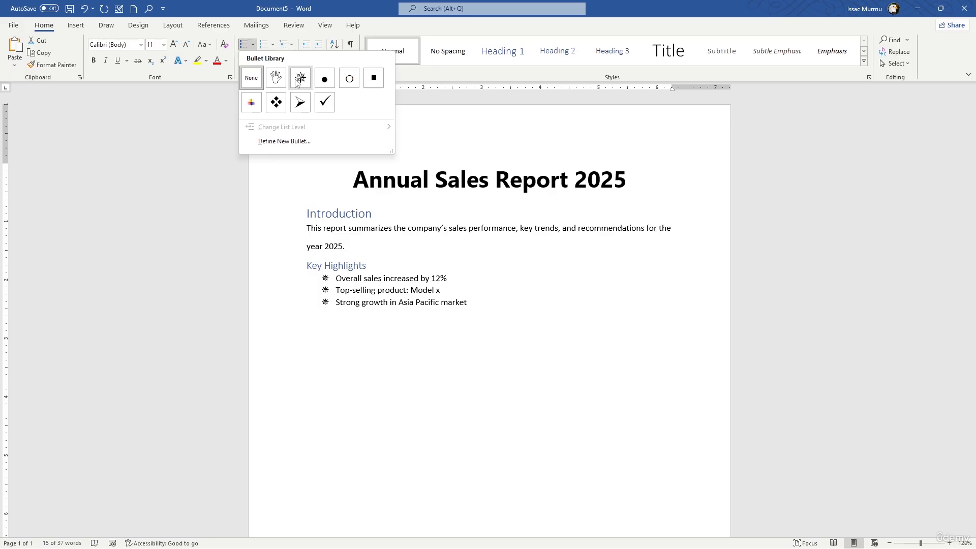
click(322, 103)
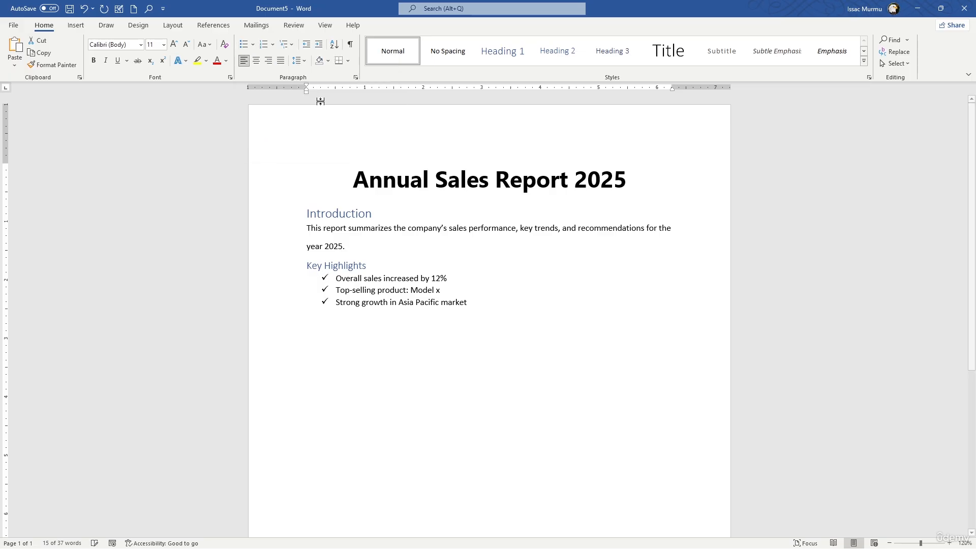
- Start a new paragraph below the check mark list, without a bullet or indent
click(473, 310)
key(Return)
key(BackSpace)
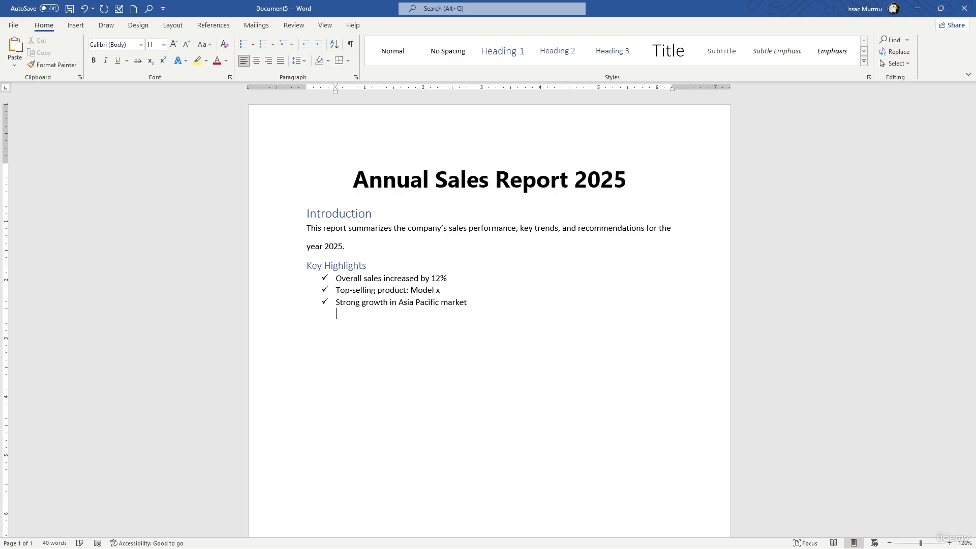
key(BackSpace)
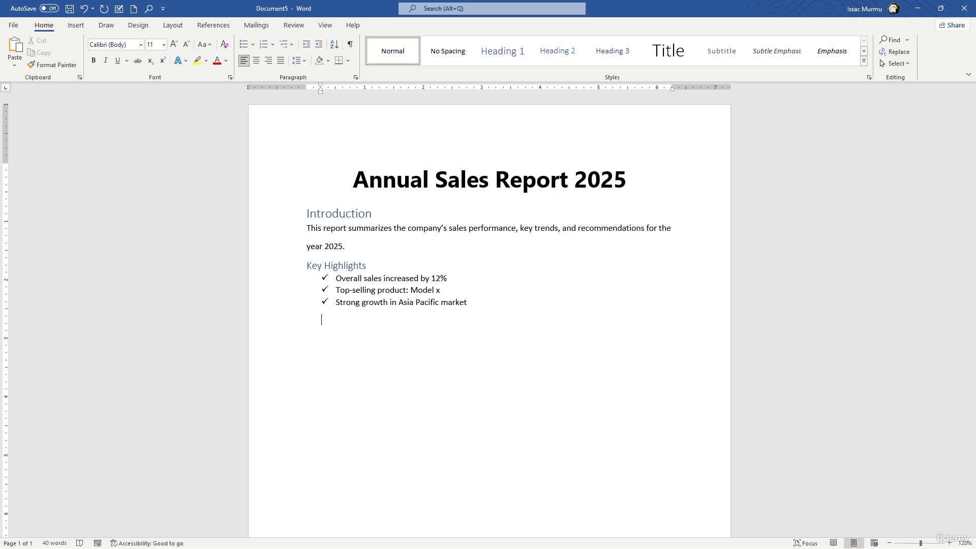
key(BackSpace)
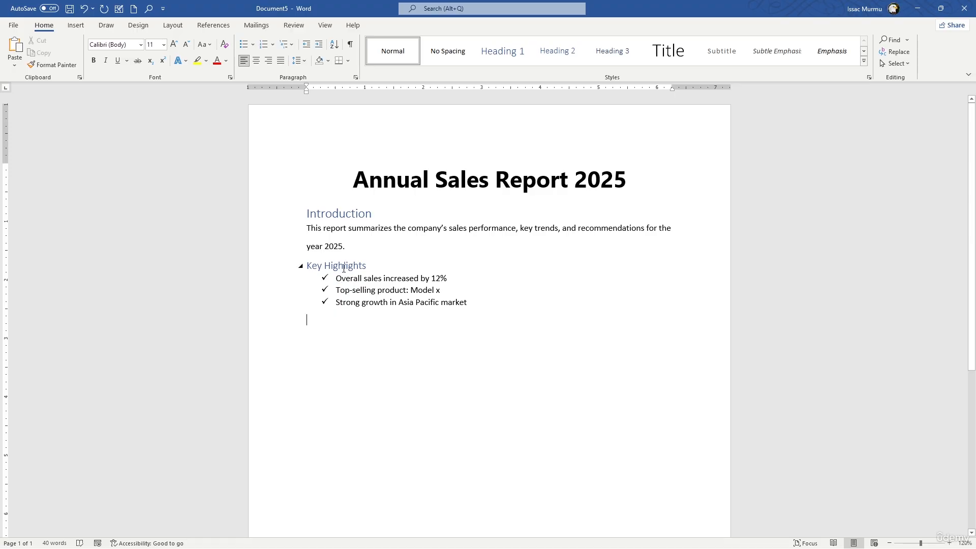
- Collapse the Key Highlights and Introduction sections and expand the content again
click(303, 270)
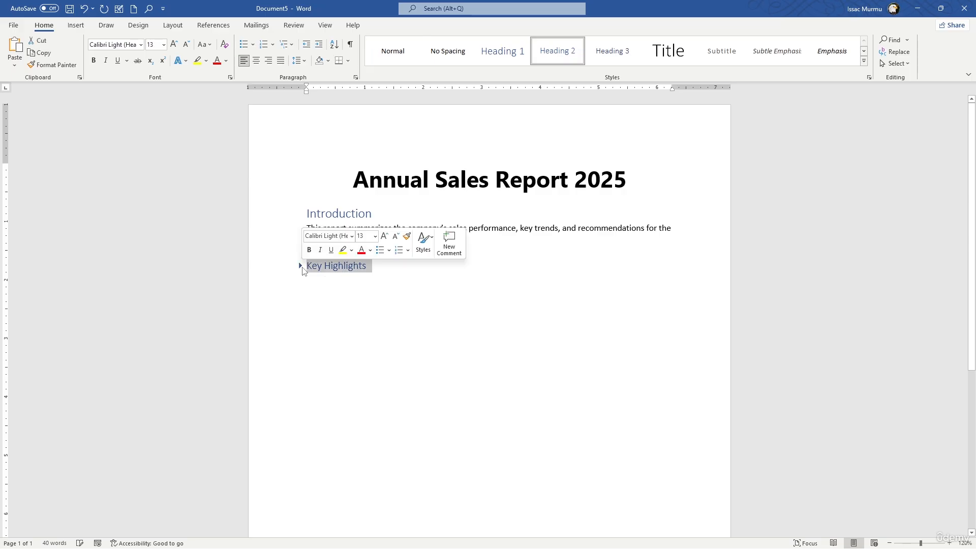
click(301, 215)
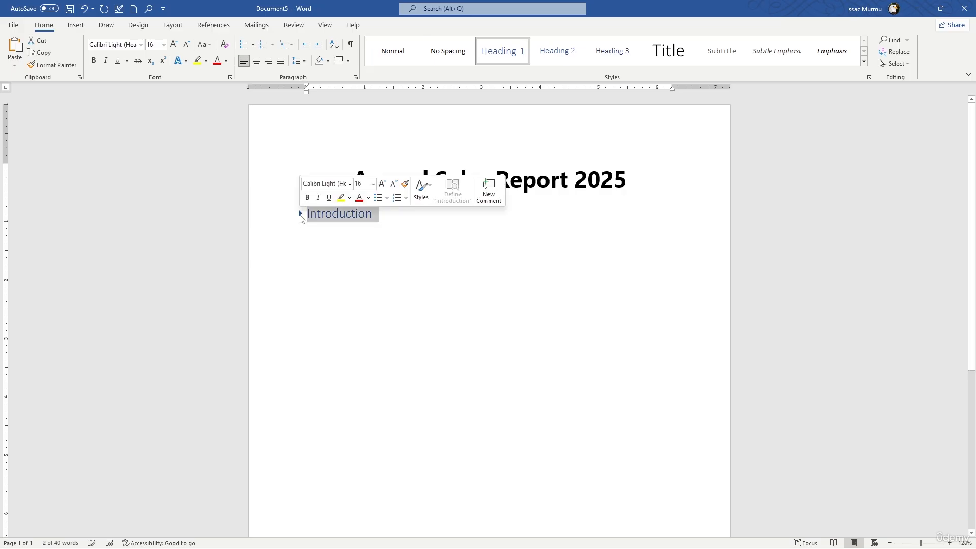
click(301, 215)
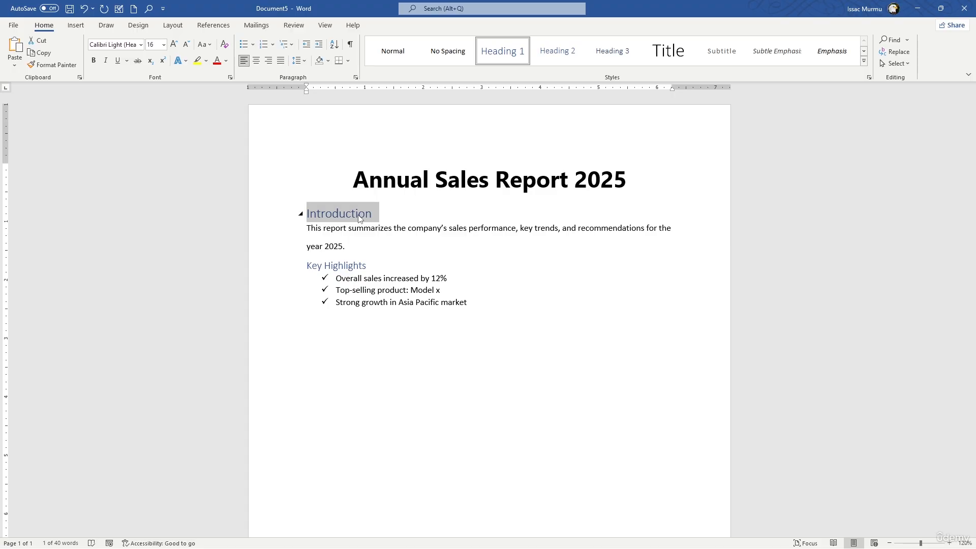
- Create an indented paragraph without a bullet after the "Strong growth in Asia Pacific market" item
click(478, 302)
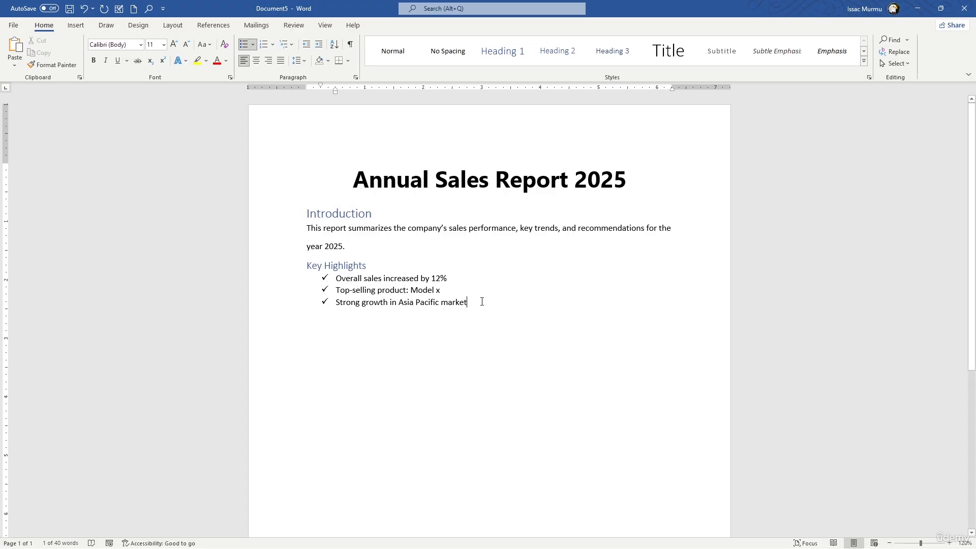
key(Return)
key(BackSpace)
key(BackSpace)
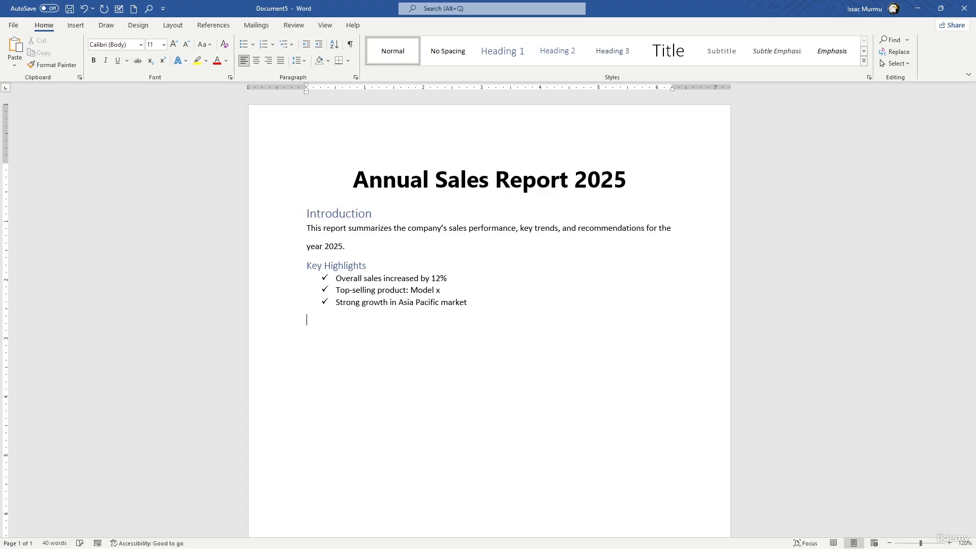
key(Return)
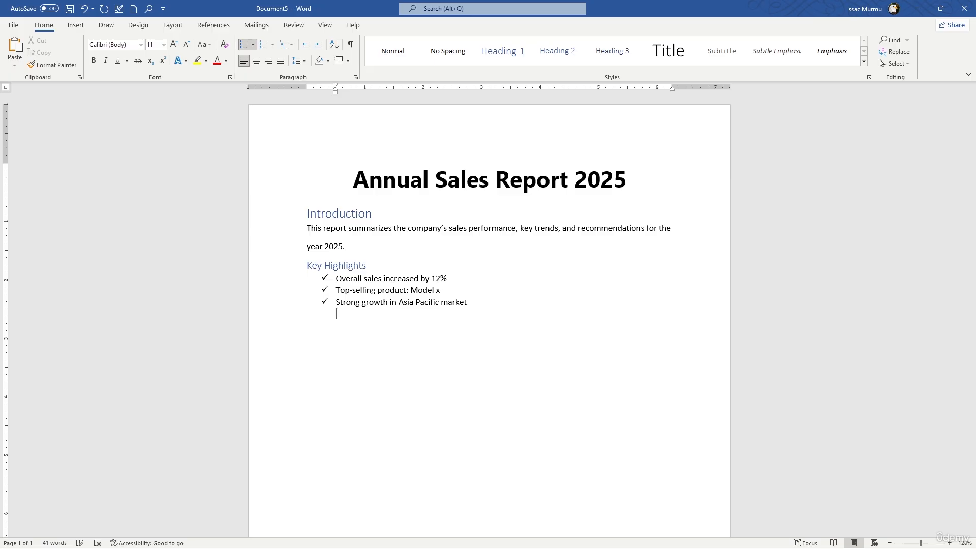
key(BackSpace)
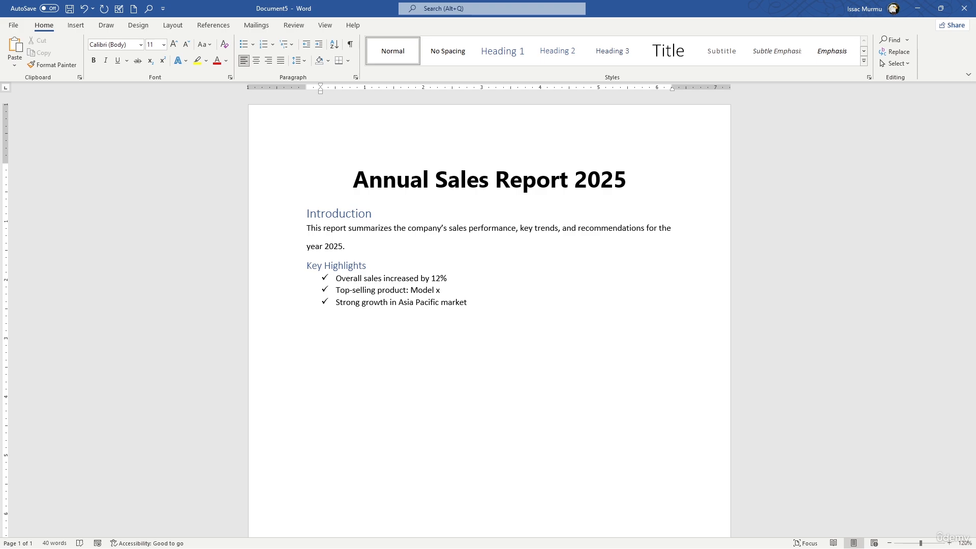
- Search online pictures for "product photo" and insert the gold watch with the black strap in the empty paragraph below the list
click(372, 266)
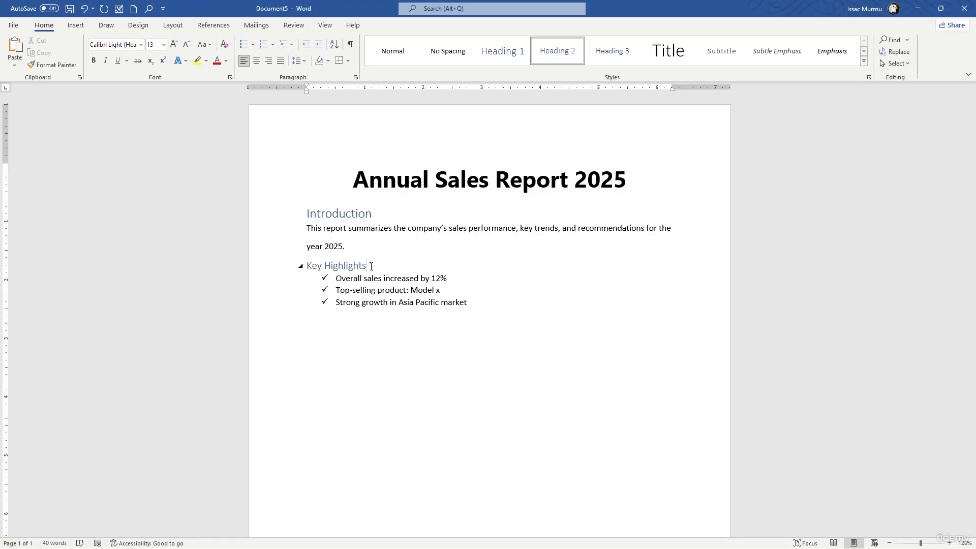
click(348, 344)
click(342, 320)
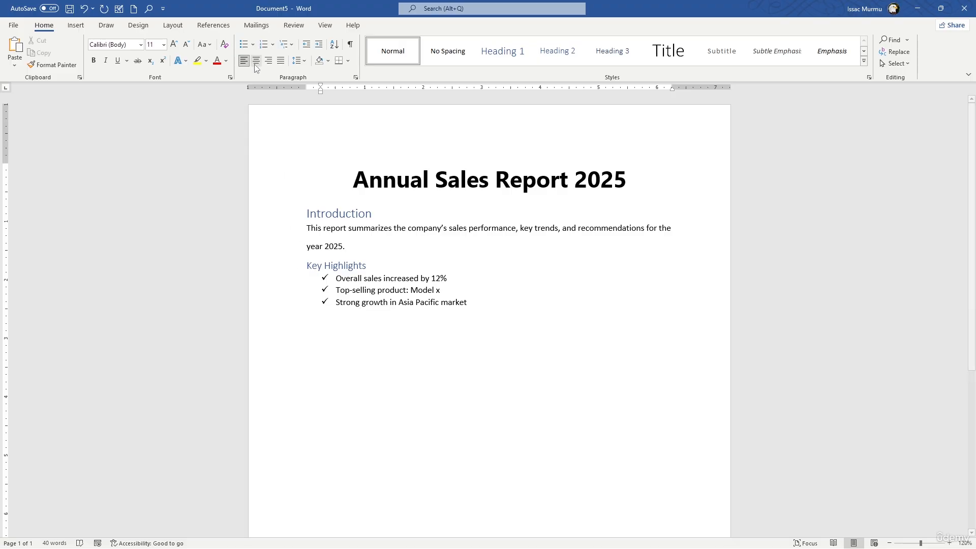
click(76, 26)
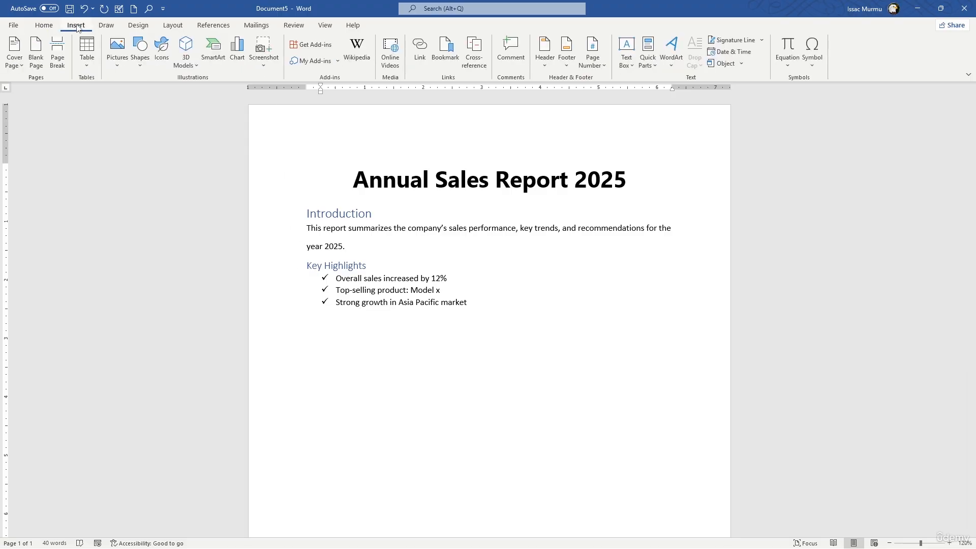
click(117, 65)
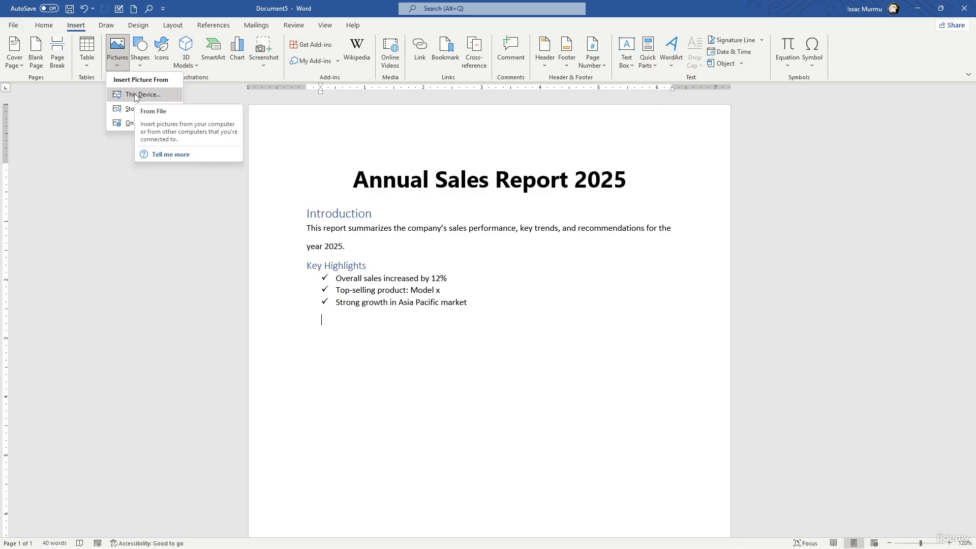
click(128, 124)
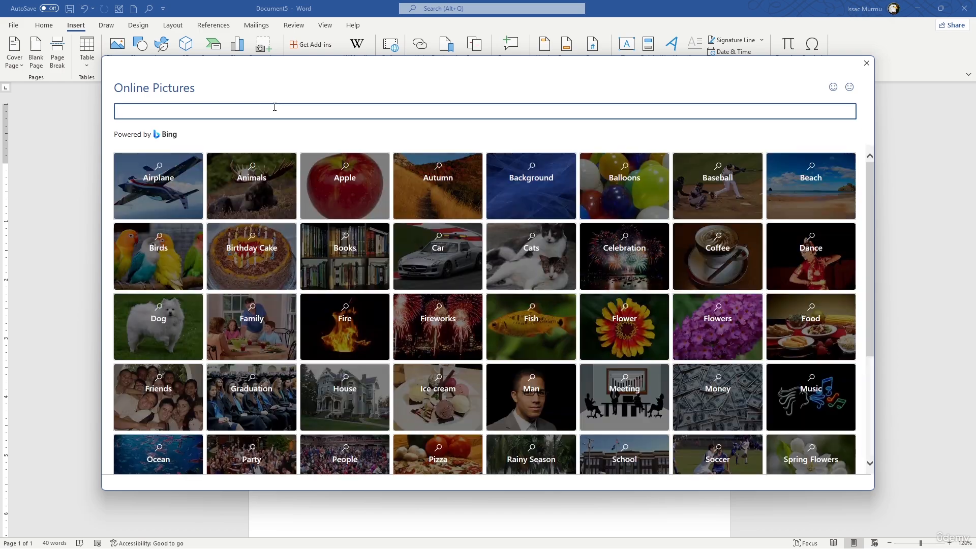
text(prou)
text(uc)
text(t photo)
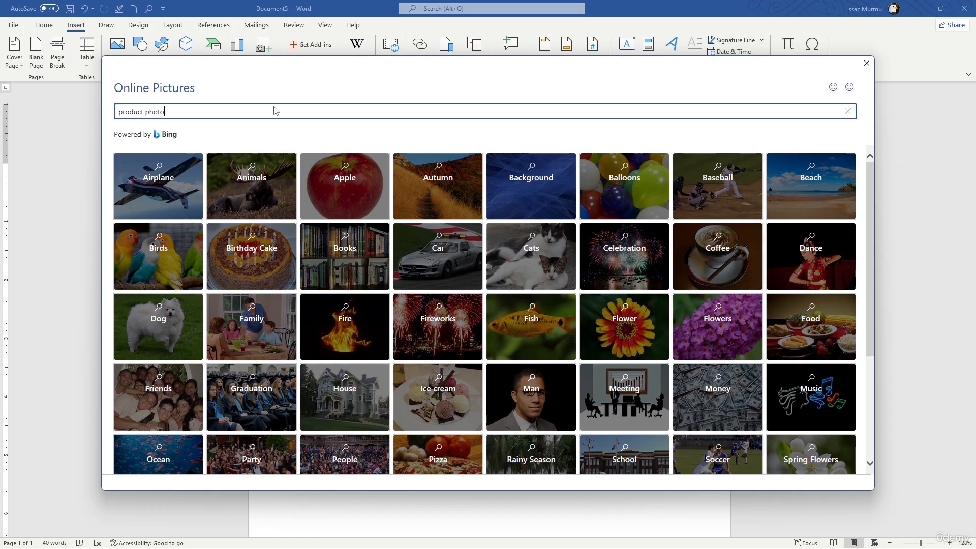
key(Return)
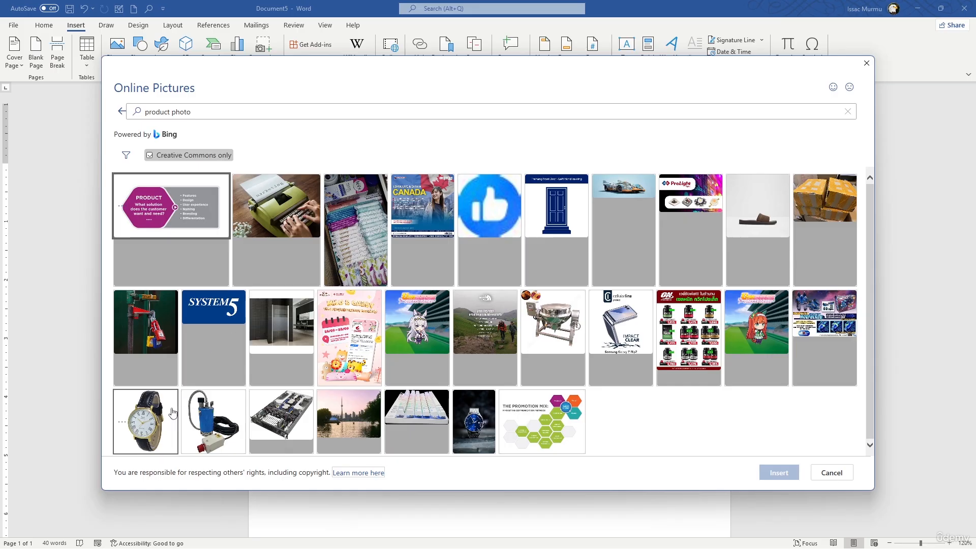
click(161, 422)
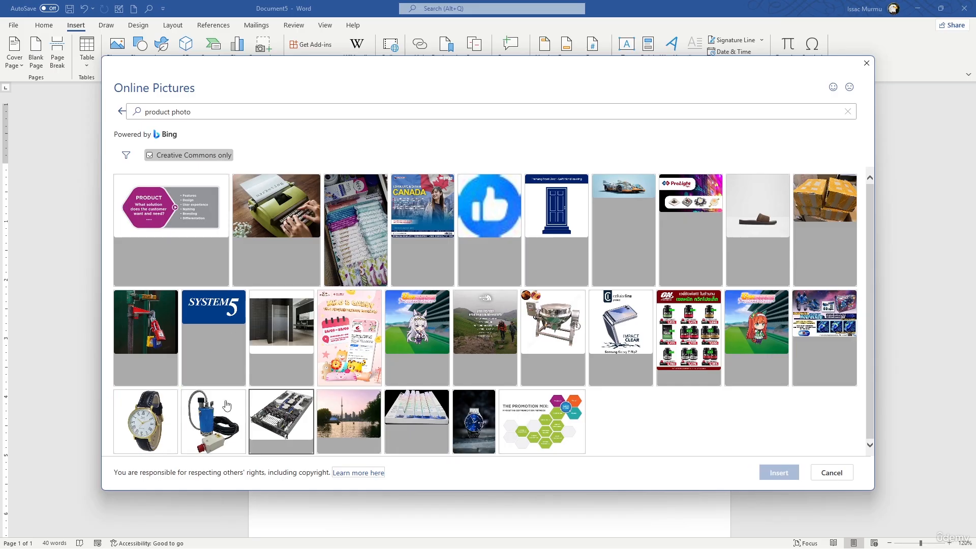
click(773, 472)
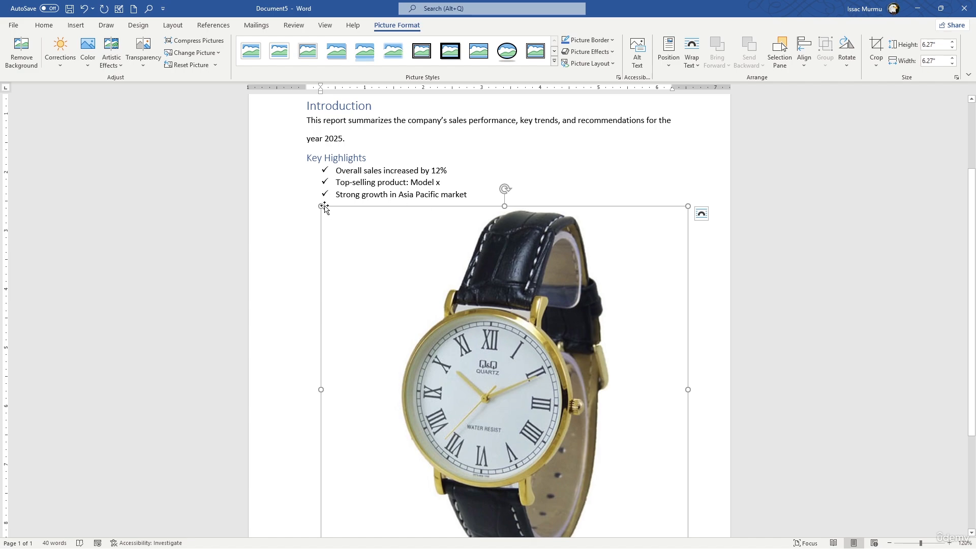
- Shrink the watch picture proportionally to about 2.01" by 2.01"
drag(325, 208, 375, 281)
drag(688, 206, 375, 329)
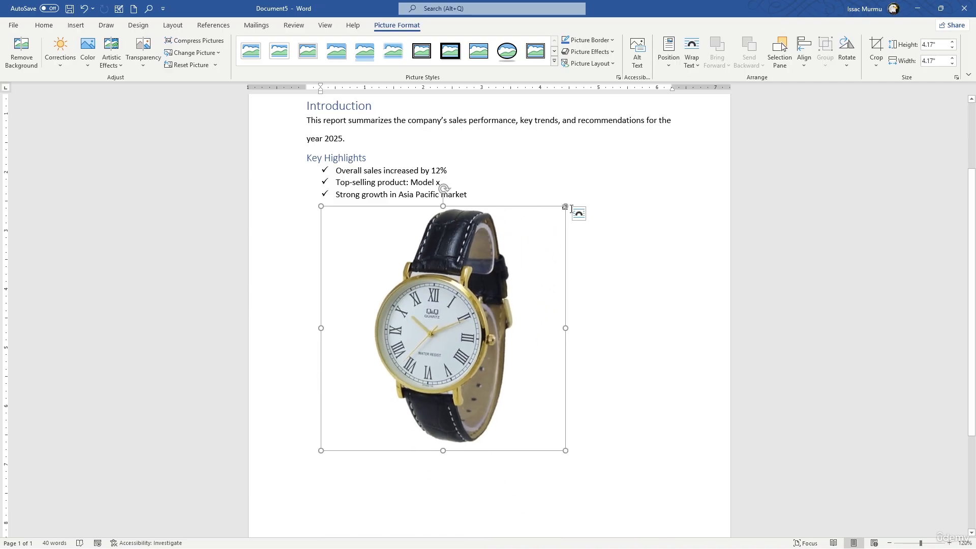
drag(566, 206, 367, 250)
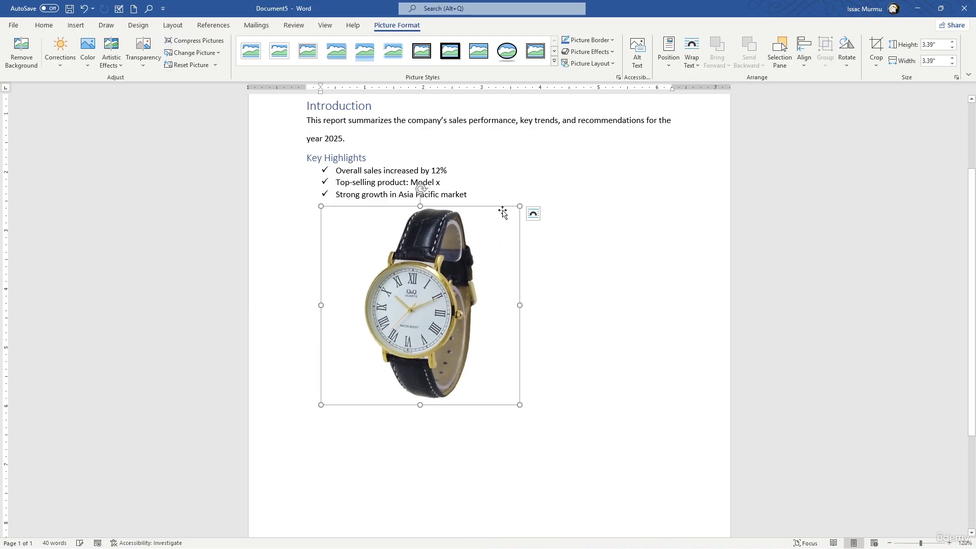
drag(519, 206, 402, 247)
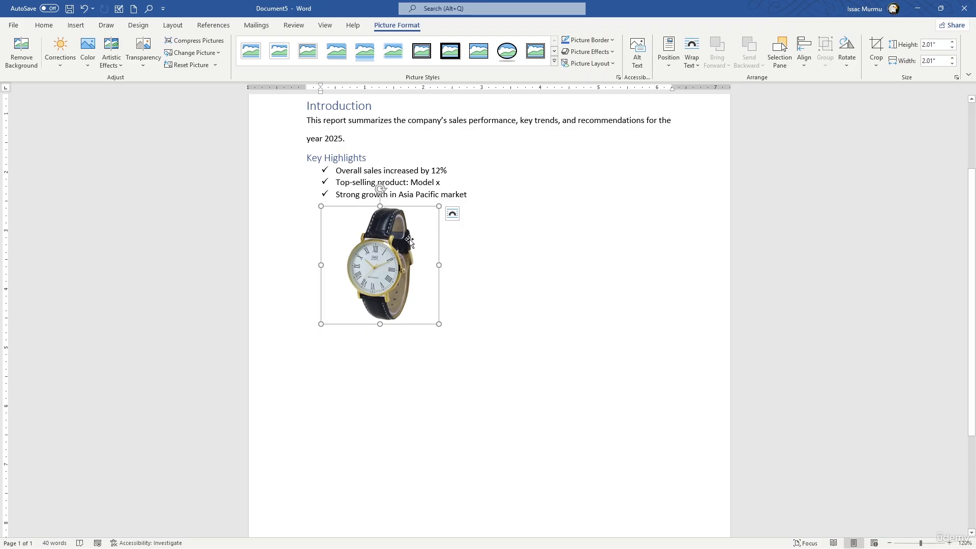
- Set the watch picture's text wrapping to Square
click(453, 214)
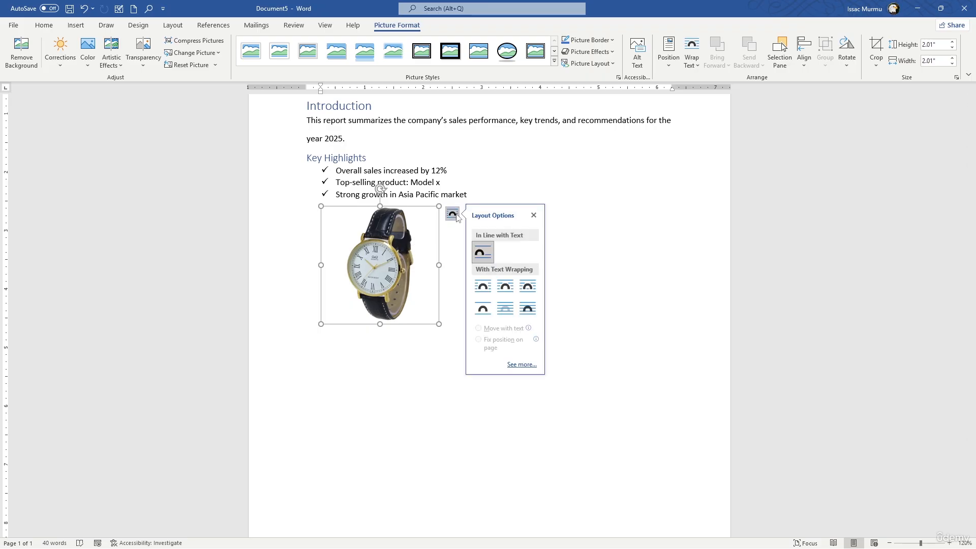
click(485, 286)
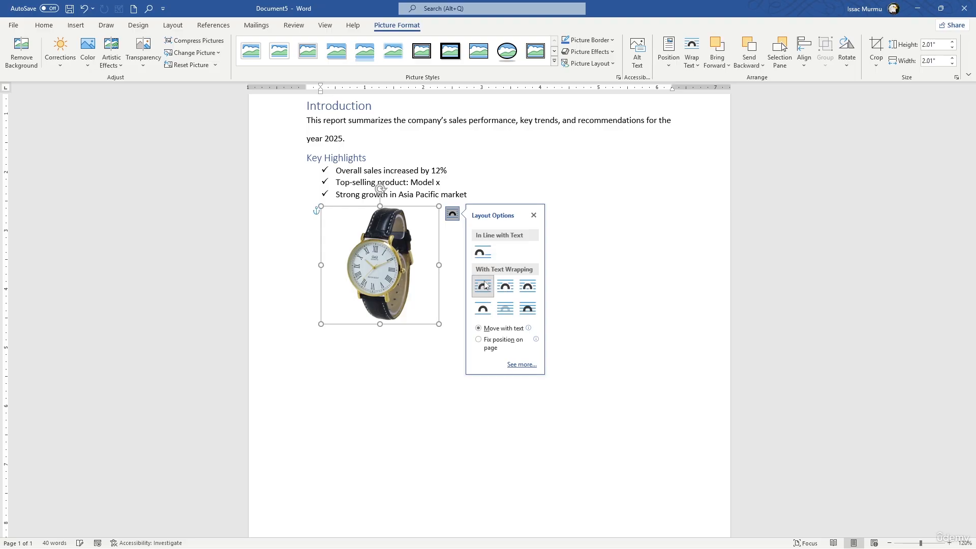
click(692, 62)
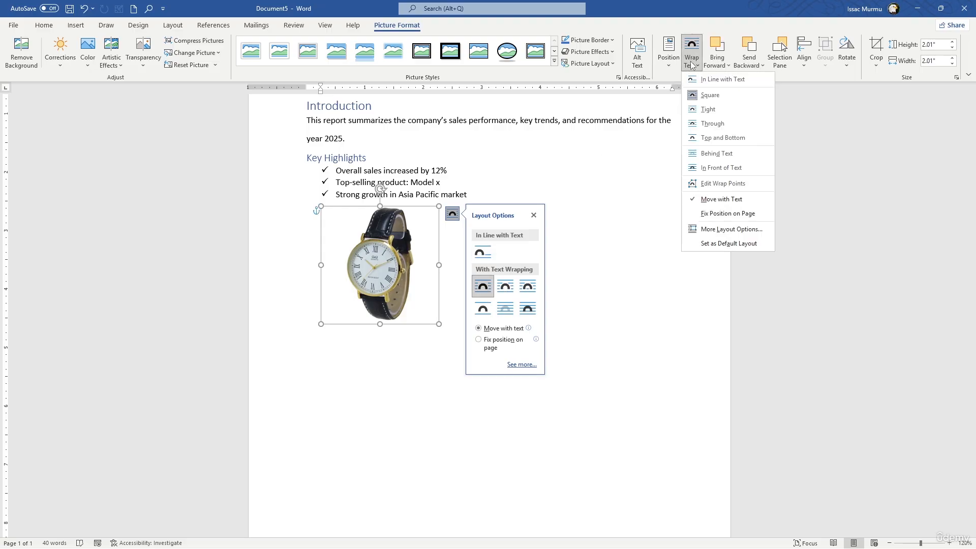
click(703, 98)
click(533, 215)
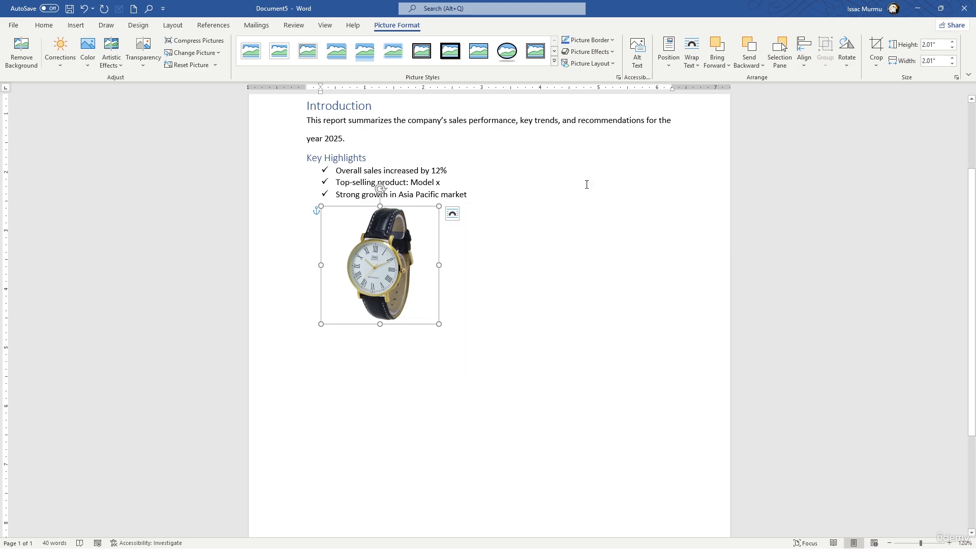
click(446, 249)
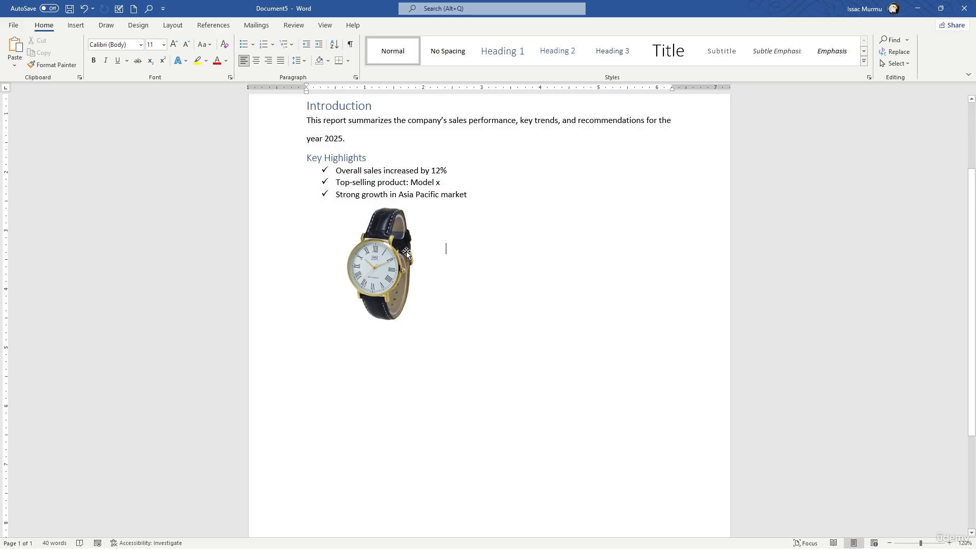
- Move the watch picture to the left of the highlights list and shrink it proportionally to about 1.07" by 1.07"
drag(407, 251, 415, 210)
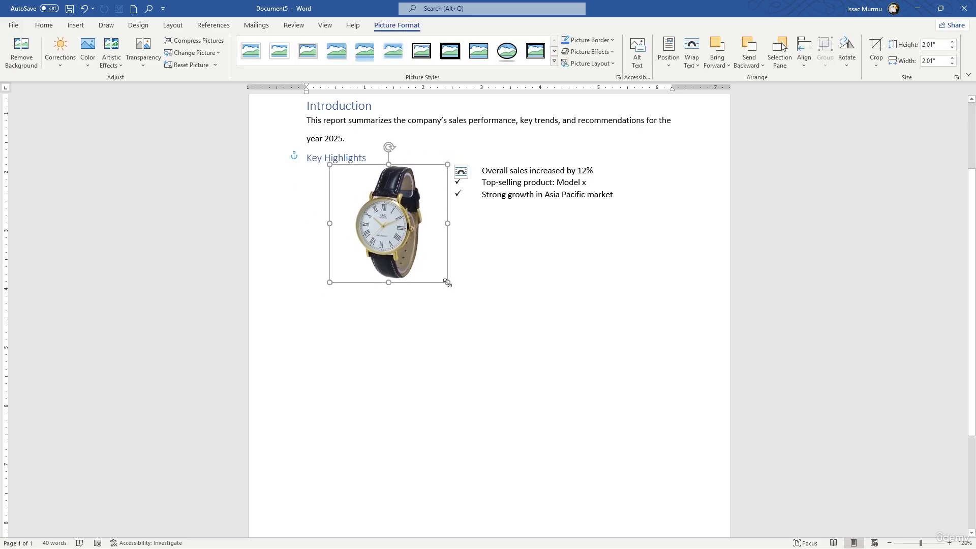
drag(447, 283, 346, 210)
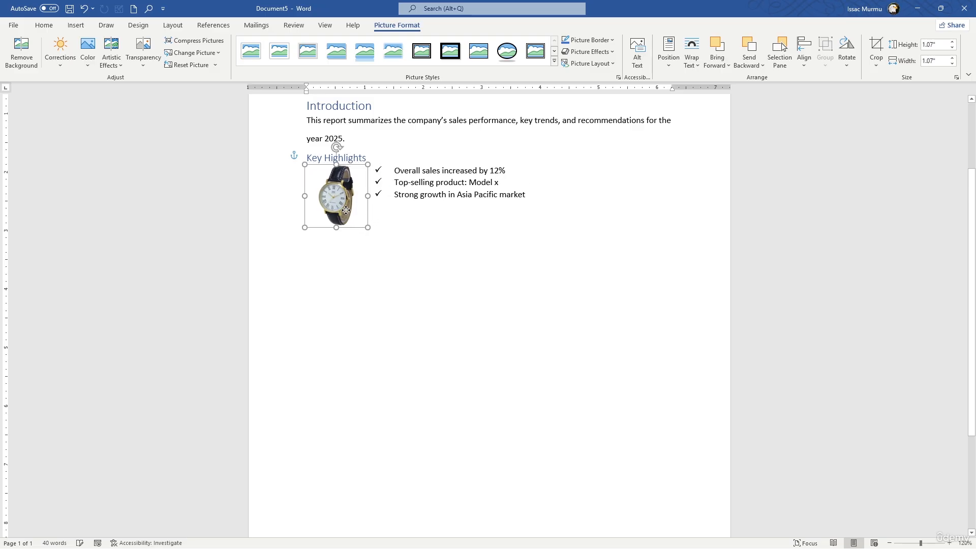
click(462, 227)
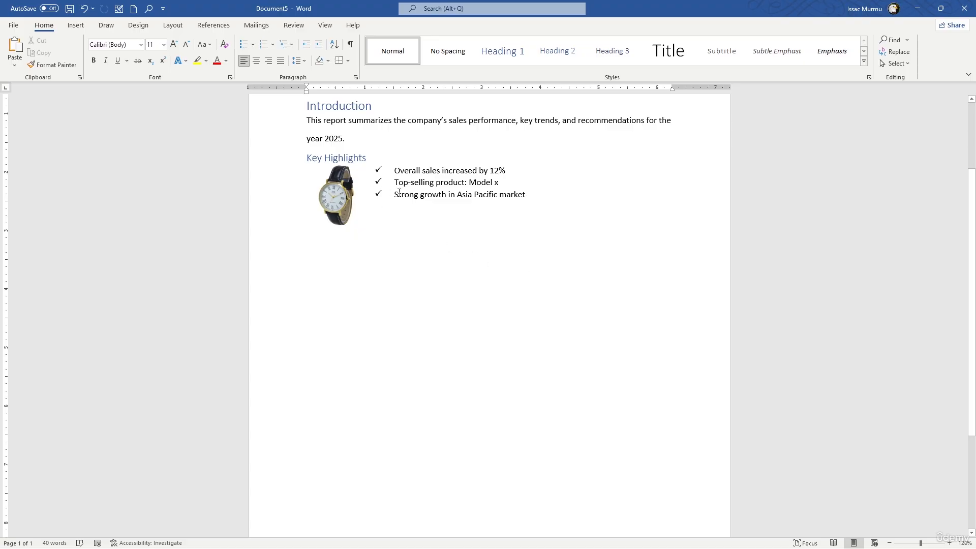
- Insert the "Green and White Illustrative Travel and Tour Logo" picture from the Downloads folder at the end of the report title
scroll(564, 157, up, 2)
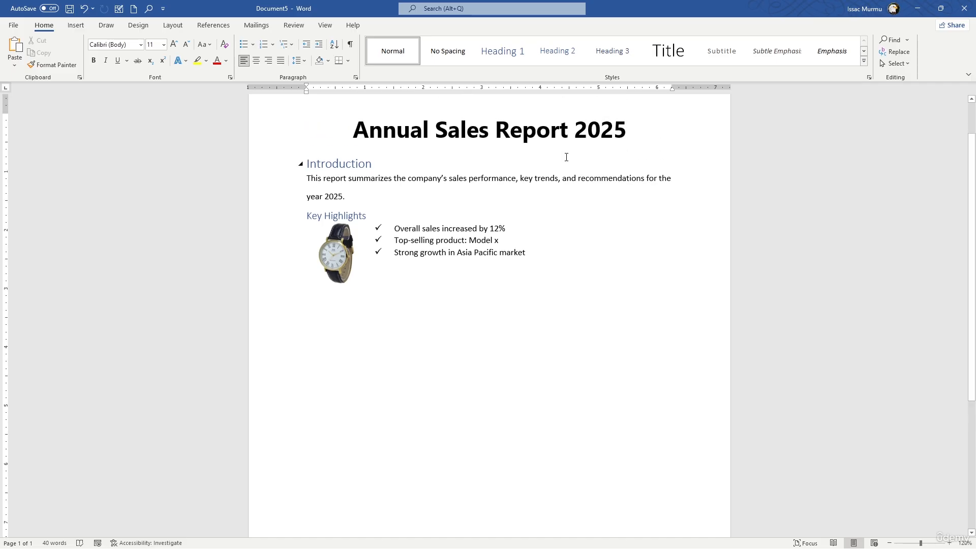
scroll(566, 157, up, 2)
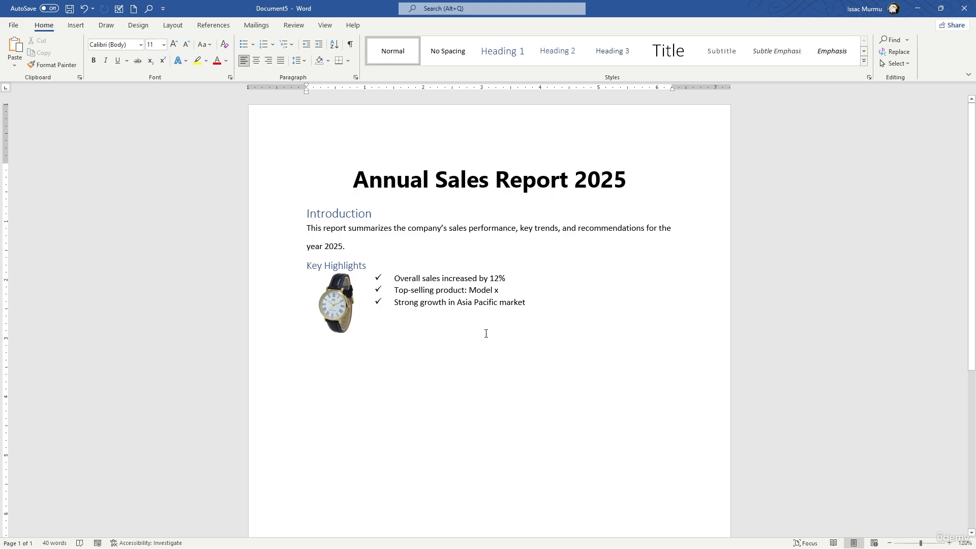
click(639, 171)
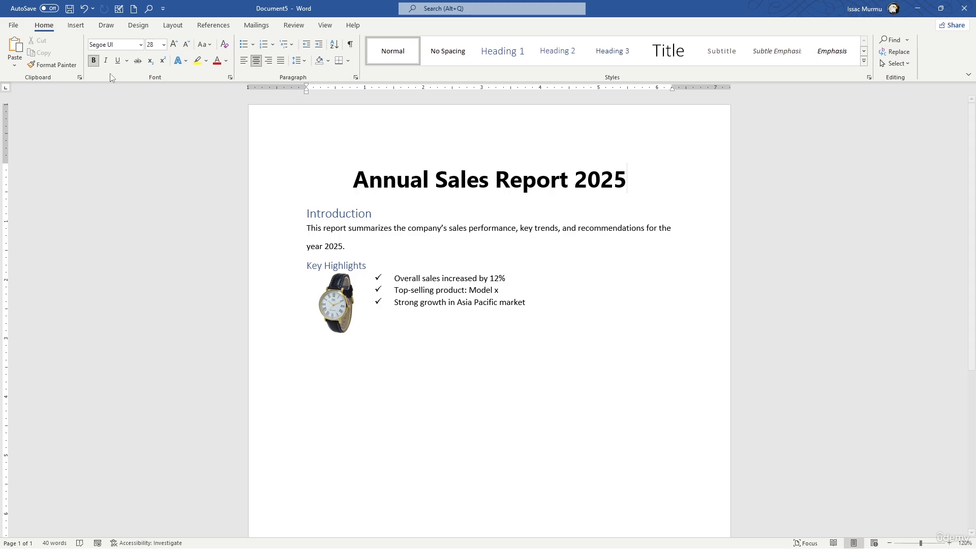
click(75, 25)
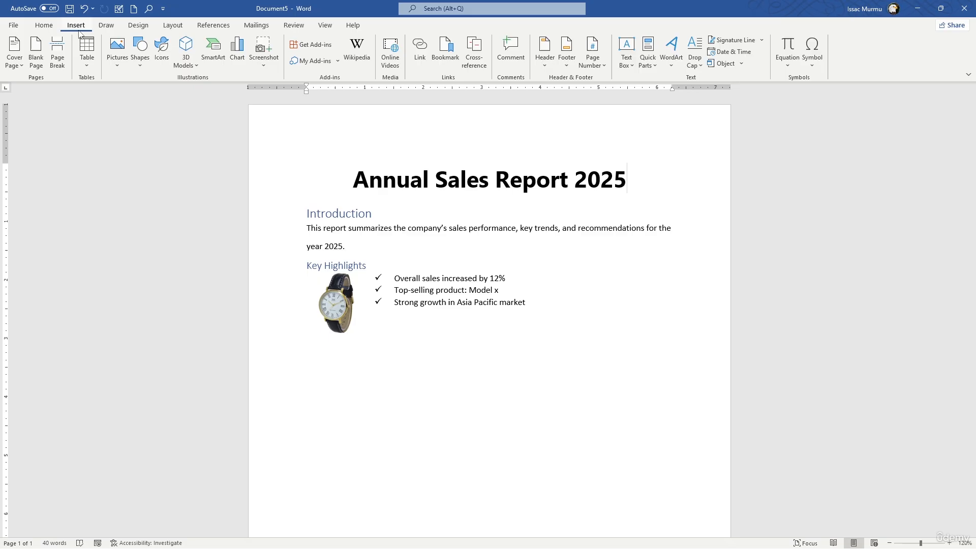
click(121, 66)
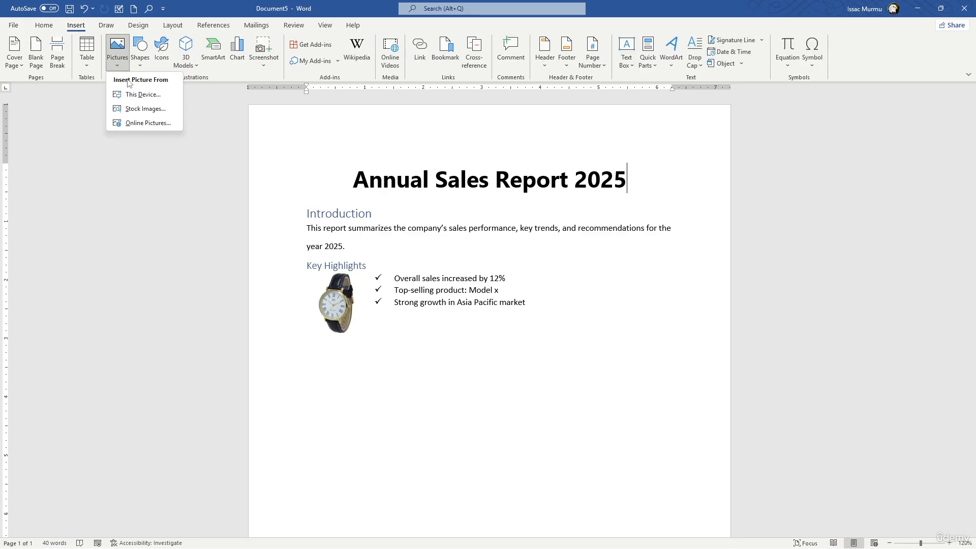
click(135, 96)
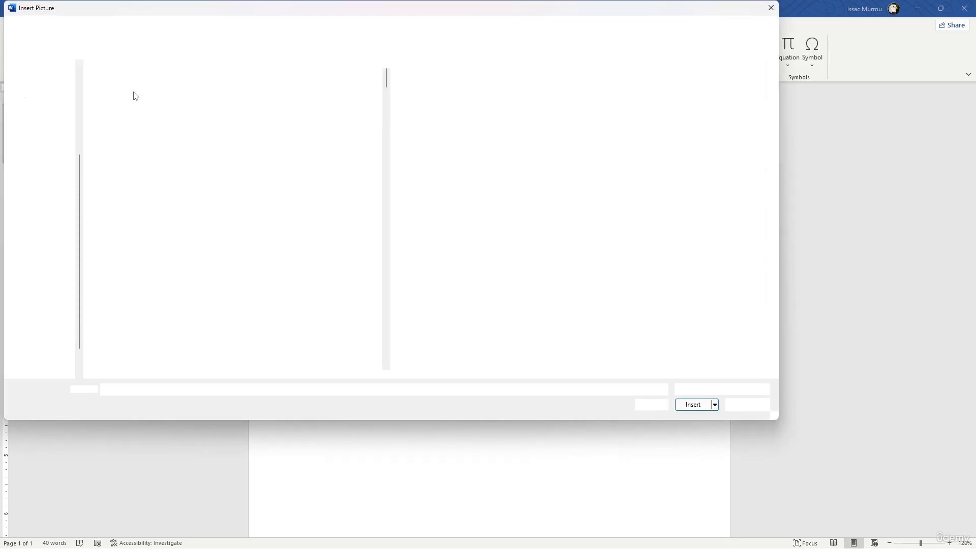
drag(386, 83, 351, 210)
scroll(351, 211, down, 5)
click(192, 220)
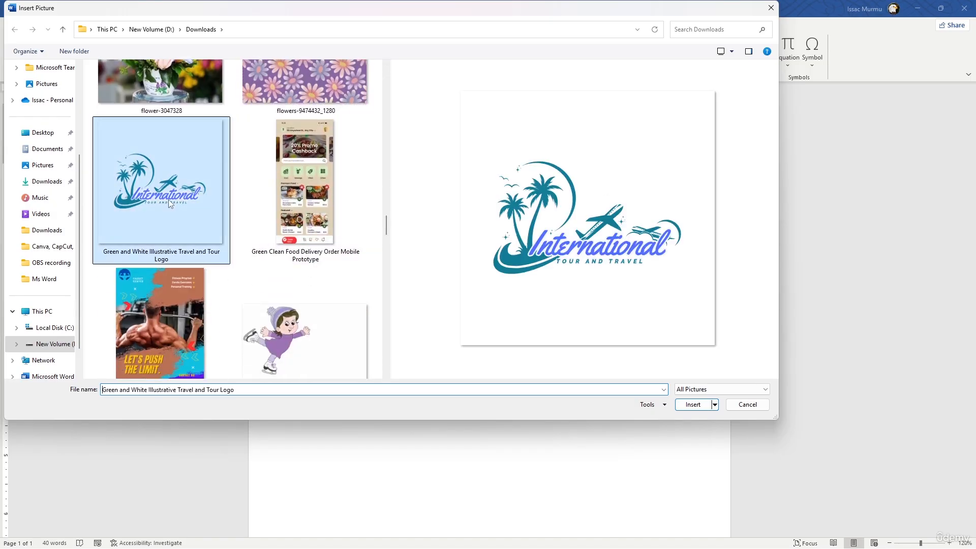
click(693, 405)
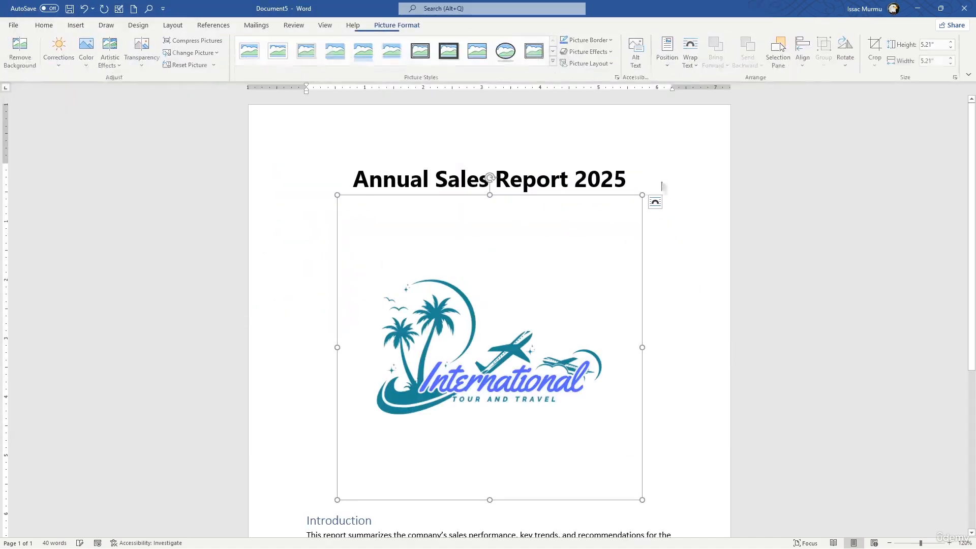
- Set the travel logo's text wrapping to Square
click(656, 202)
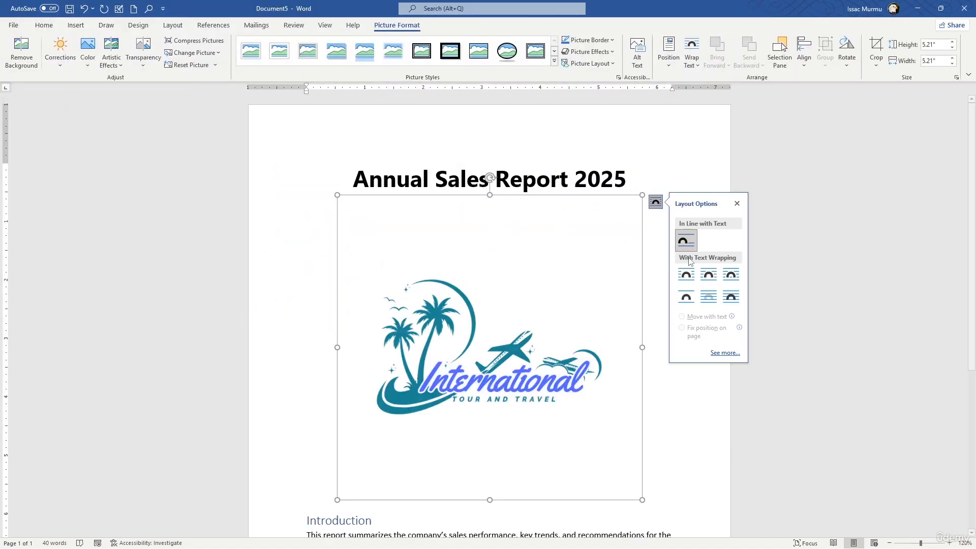
click(685, 275)
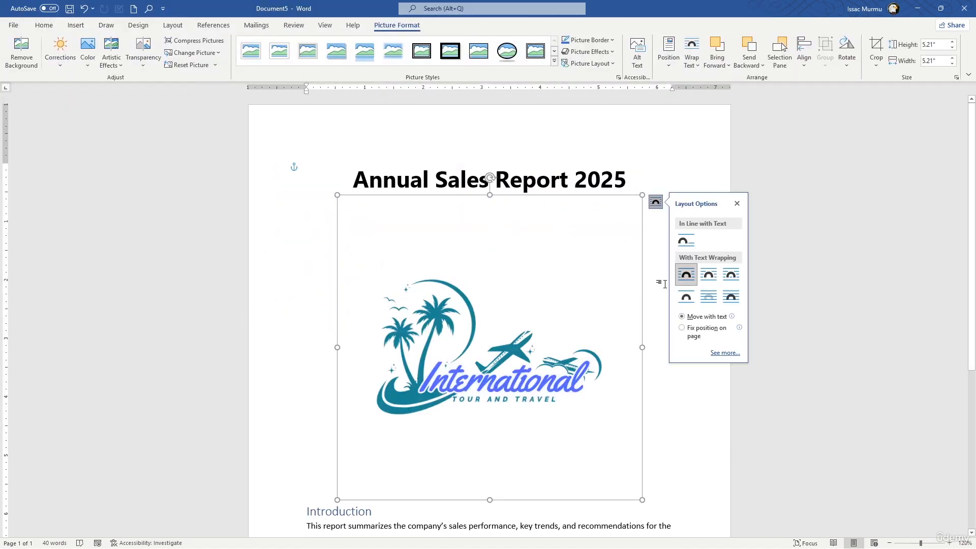
click(778, 331)
click(632, 231)
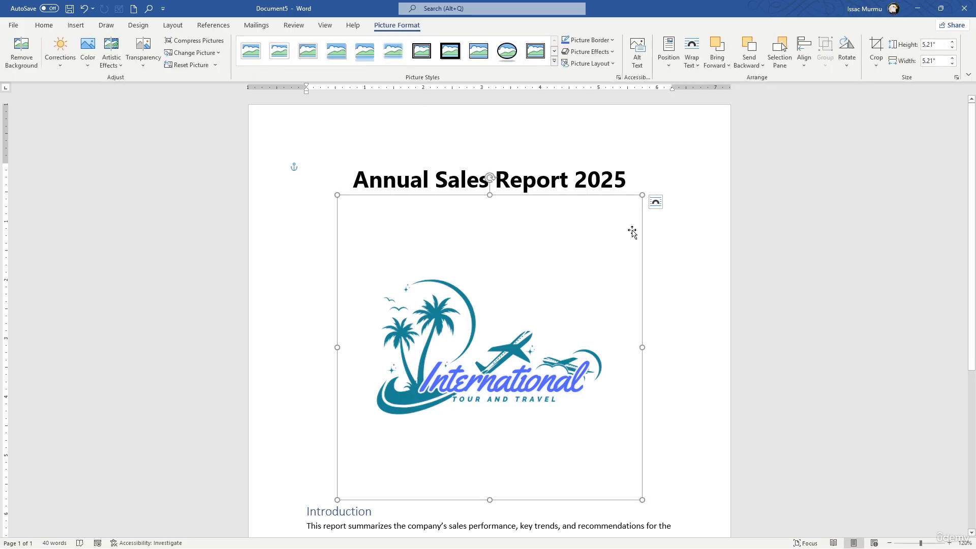
- Place the travel logo to the right of the report title at a size of about 0.99" by 0.99"
drag(642, 195, 684, 175)
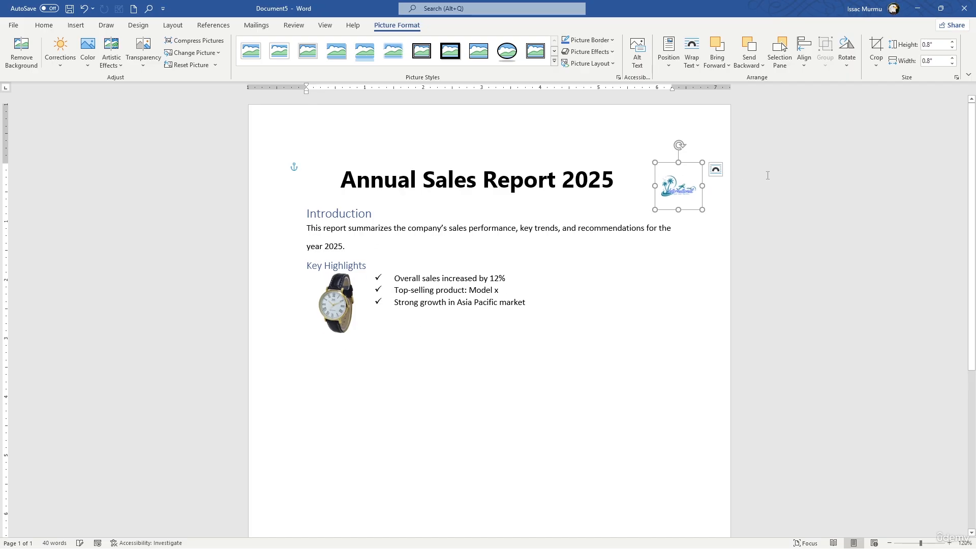
click(630, 181)
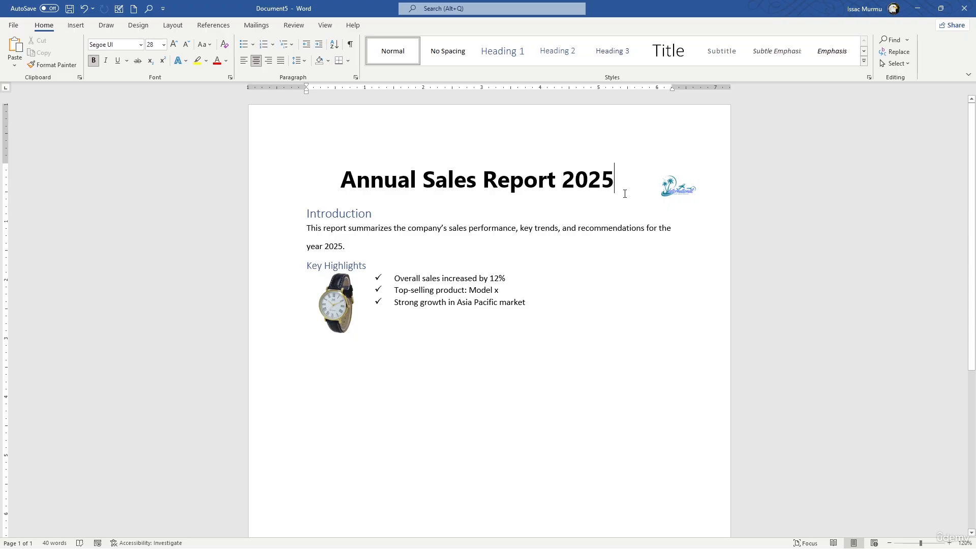
click(663, 185)
drag(654, 163, 644, 164)
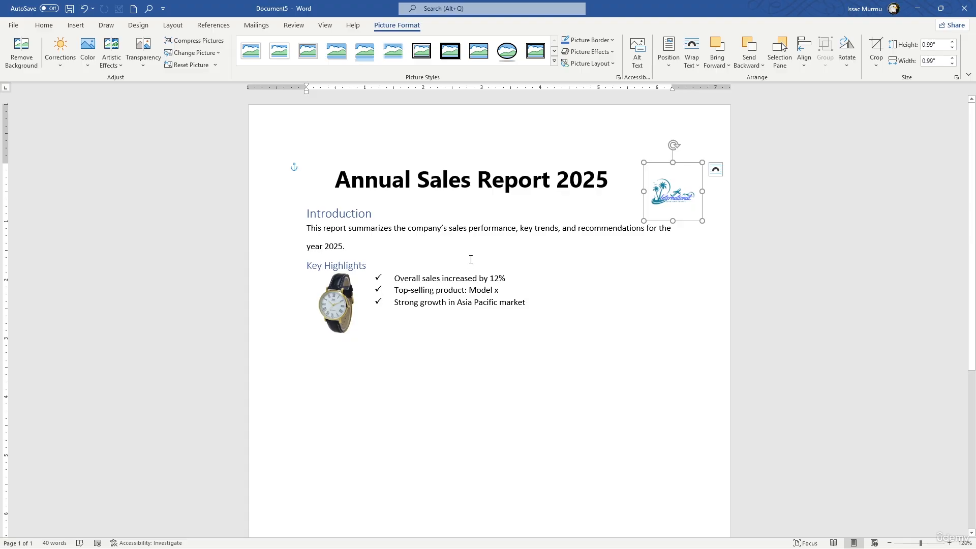
- Add "Quarterly Sales data" in the empty paragraph below the highlights list and apply the Heading 2 style to it
double_click(356, 343)
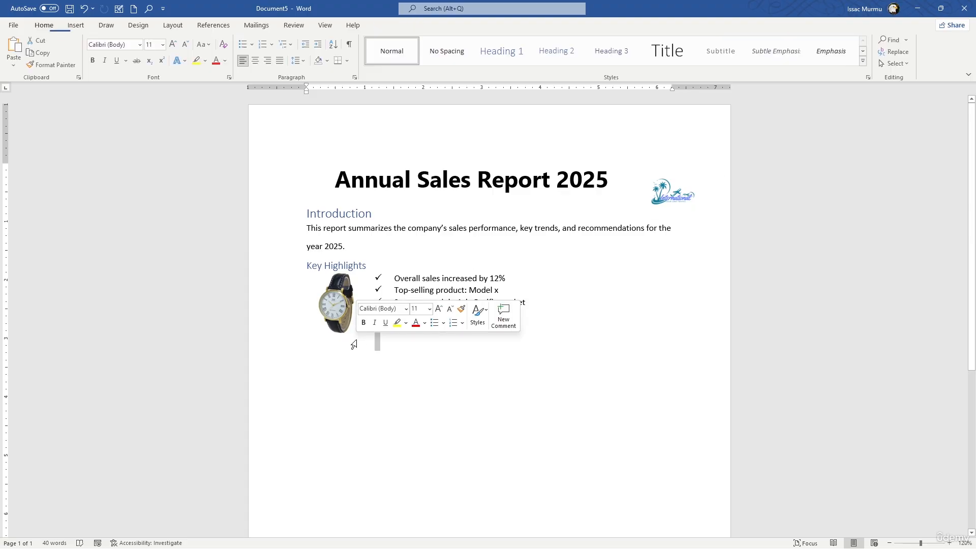
click(389, 348)
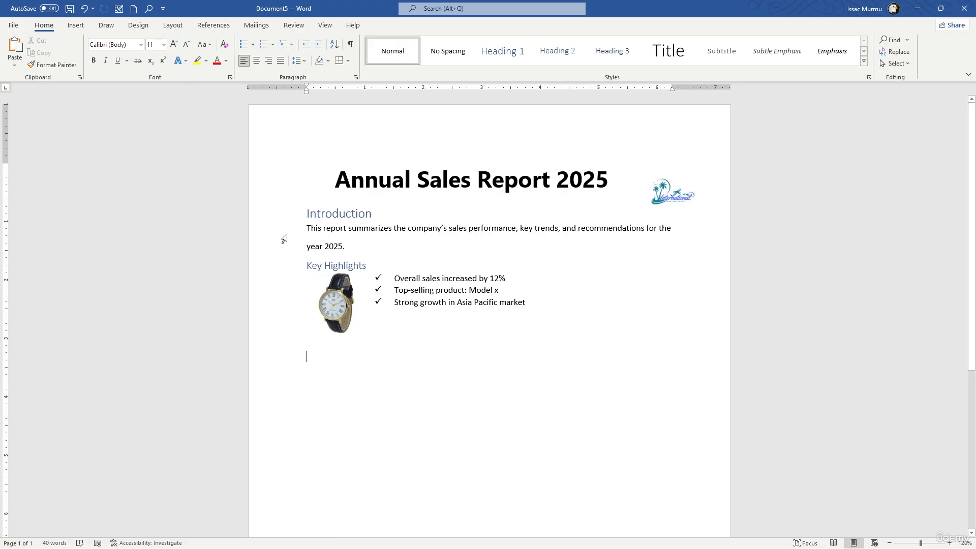
text(Qua)
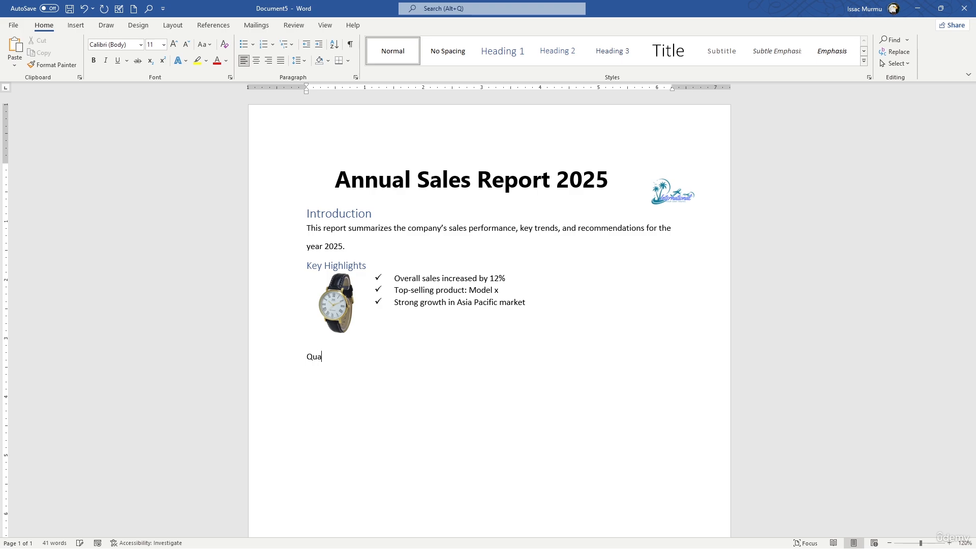
text(terly I)
key(BackSpace)
key(BackSpace)
key(BackSpace)
key(BackSpace)
key(BackSpace)
key(BackSpace)
key(BackSpace)
text(arterly Sales data)
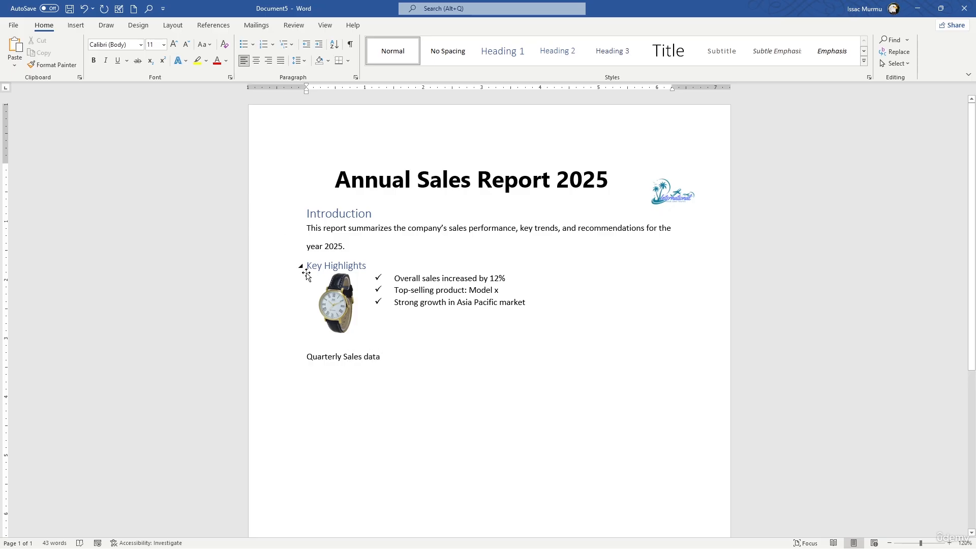
click(558, 50)
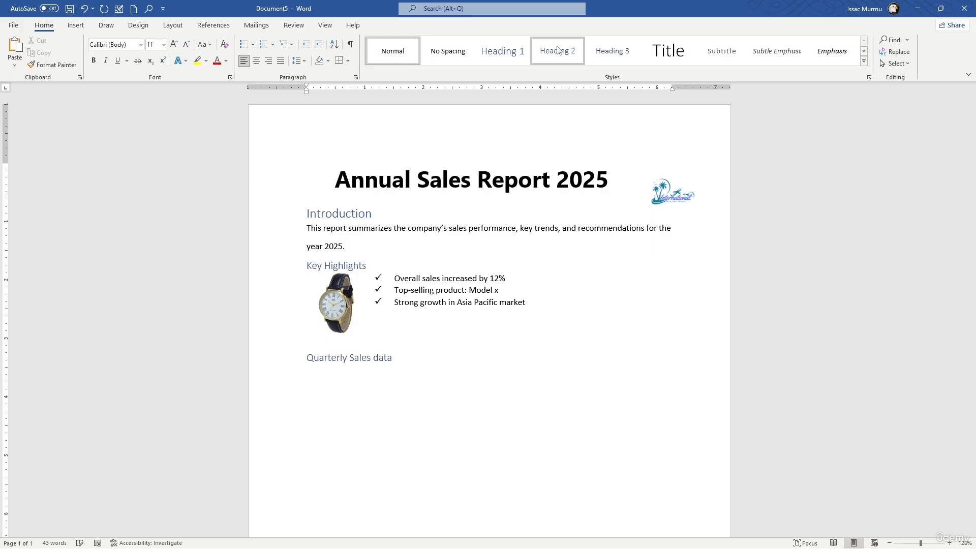
- Insert a table of four columns and five rows on a new line under the "Quarterly Sales data" heading
key(Return)
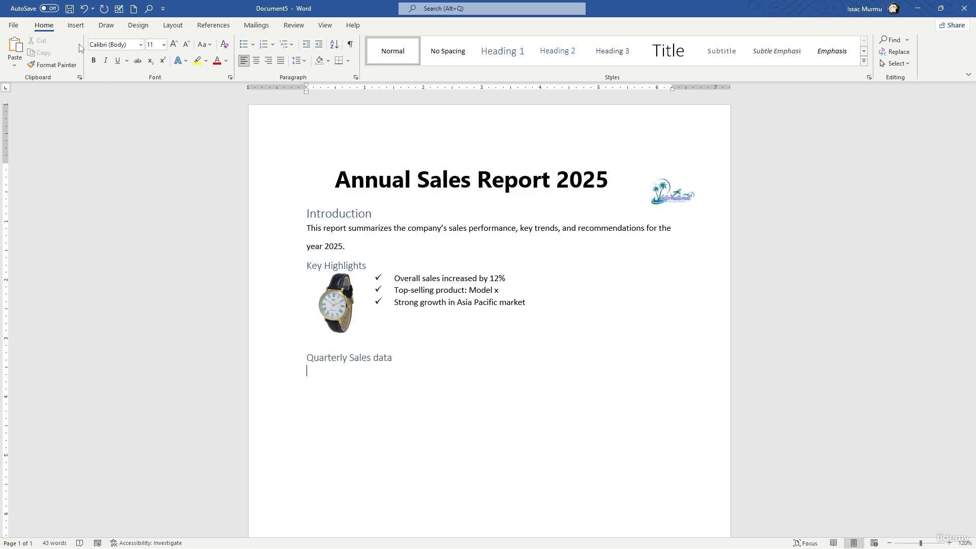
click(76, 26)
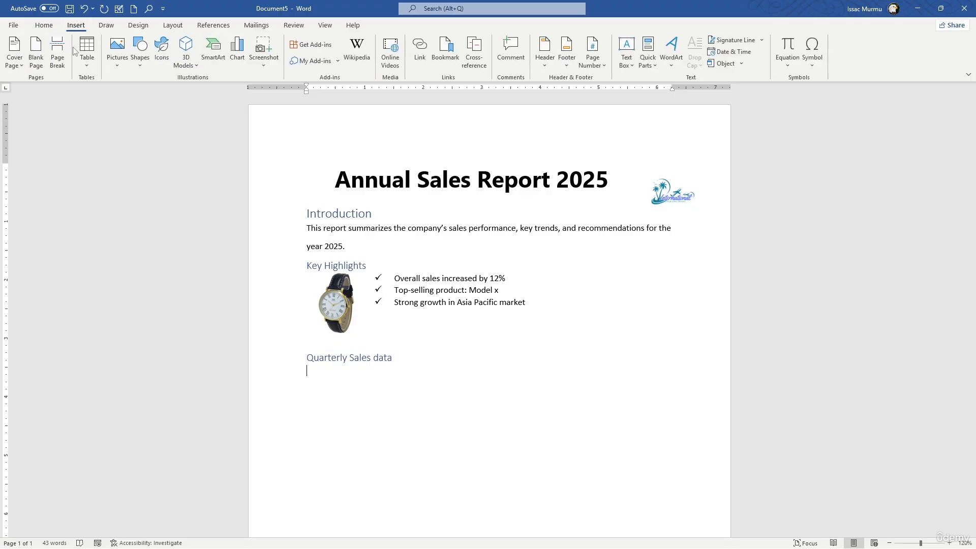
click(87, 68)
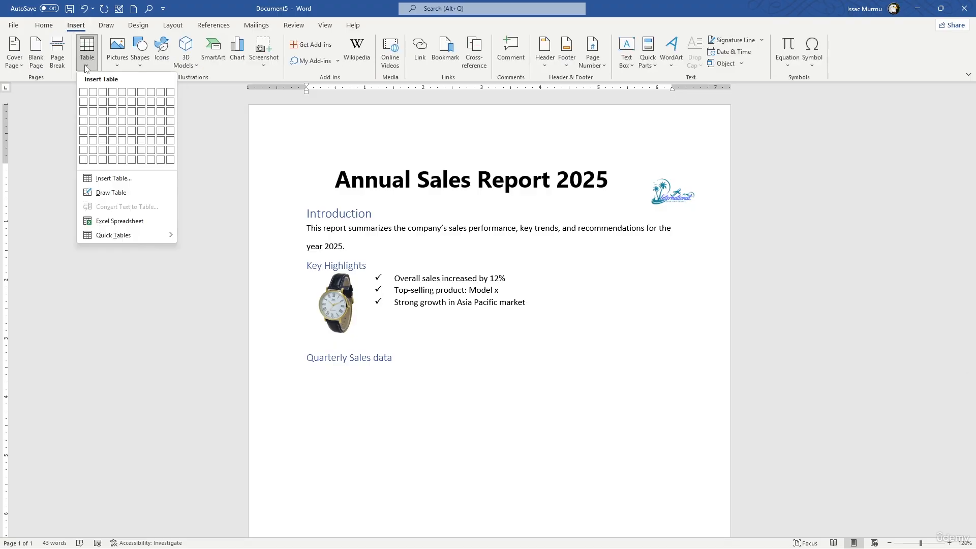
click(111, 132)
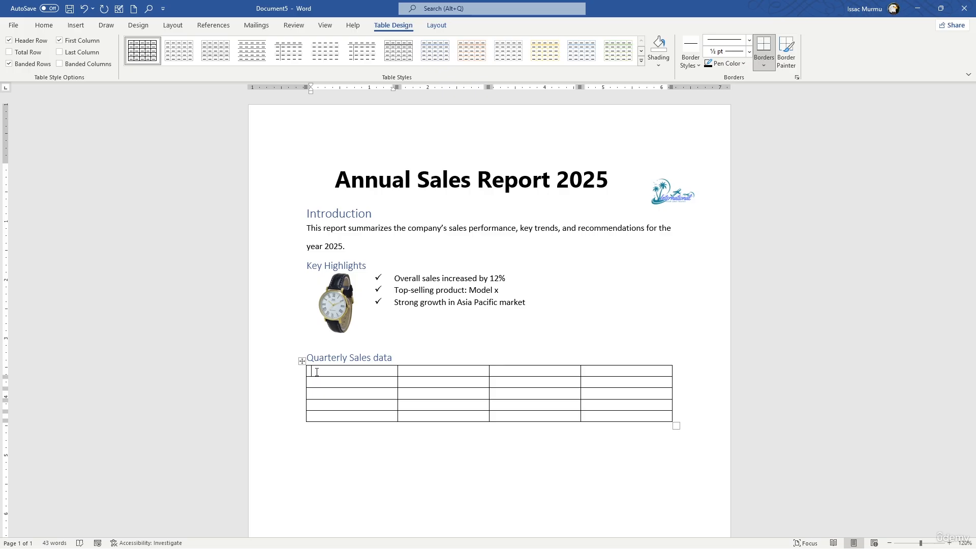
- Enter "Quater", "Sales(in\$)" and "Growth" in the first three header cells of the table
text(Quater)
click(419, 374)
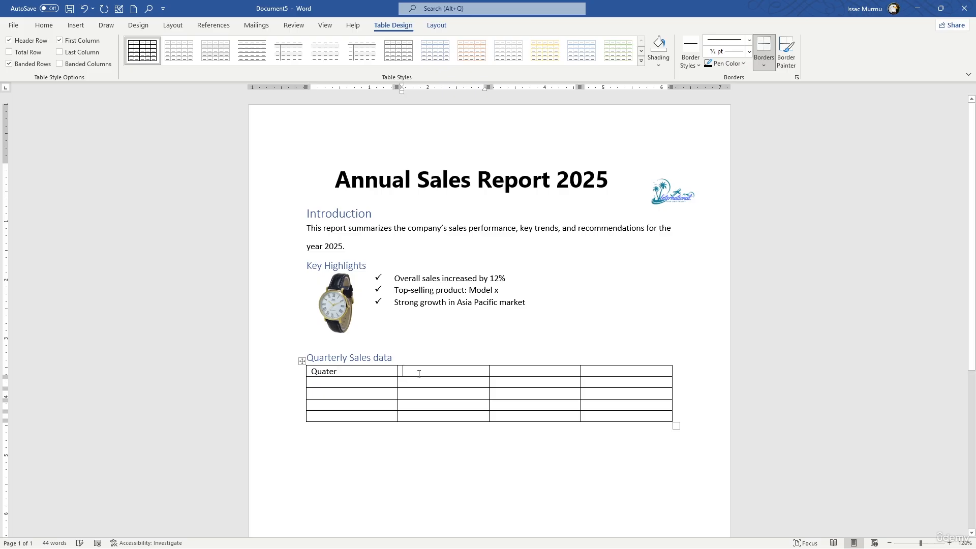
text(Sales(in)
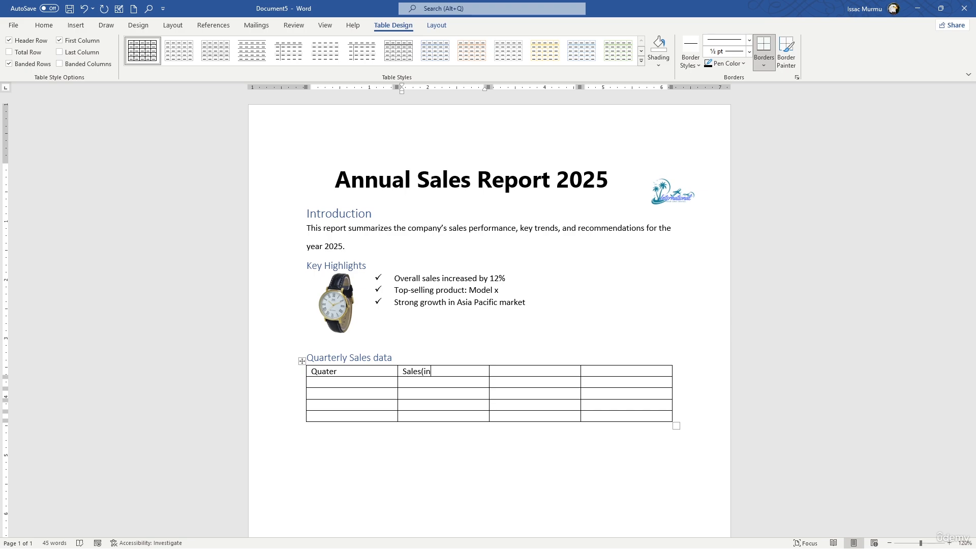
text(\$))
click(508, 371)
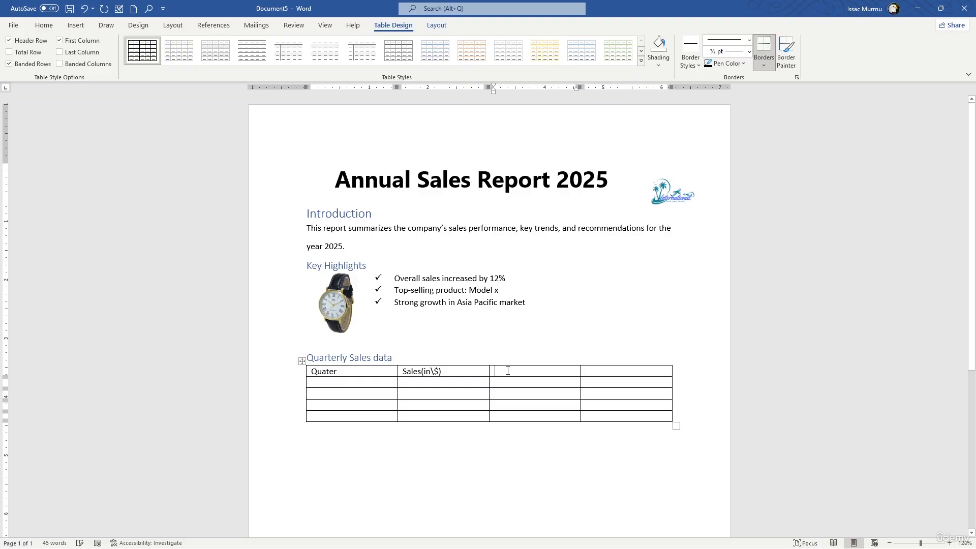
text(Growth)
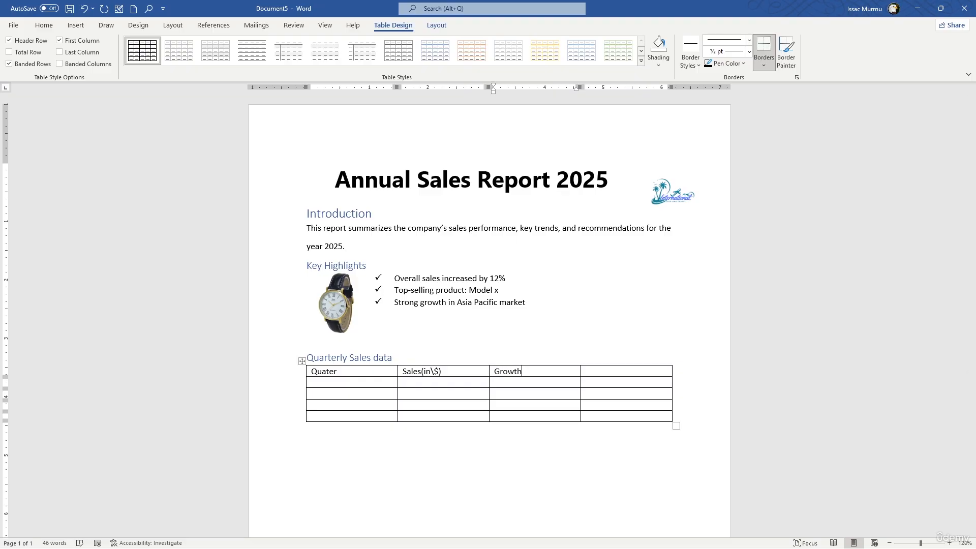
text( %)
- Complete the third header cell as "Growth %" and enter "Key Note" in the fourth header cell
click(596, 370)
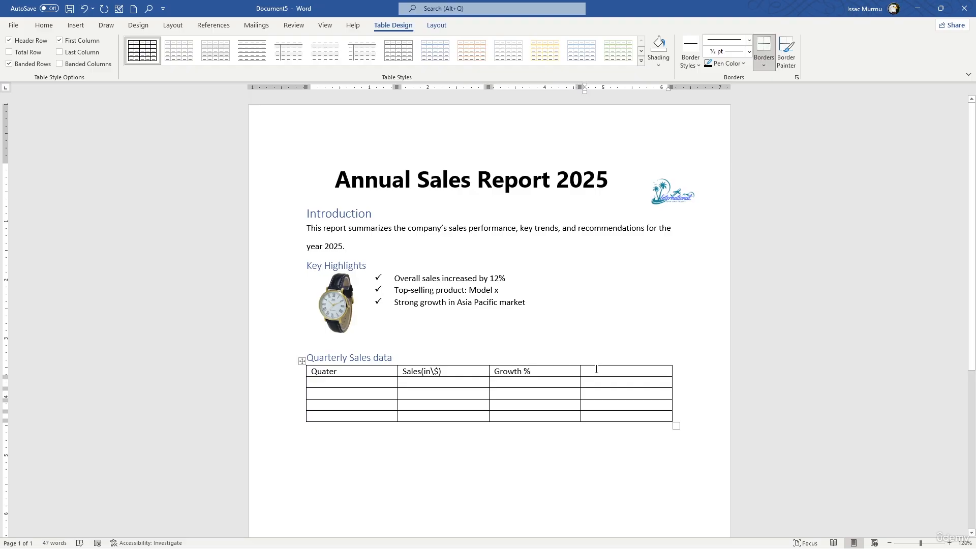
text(Key)
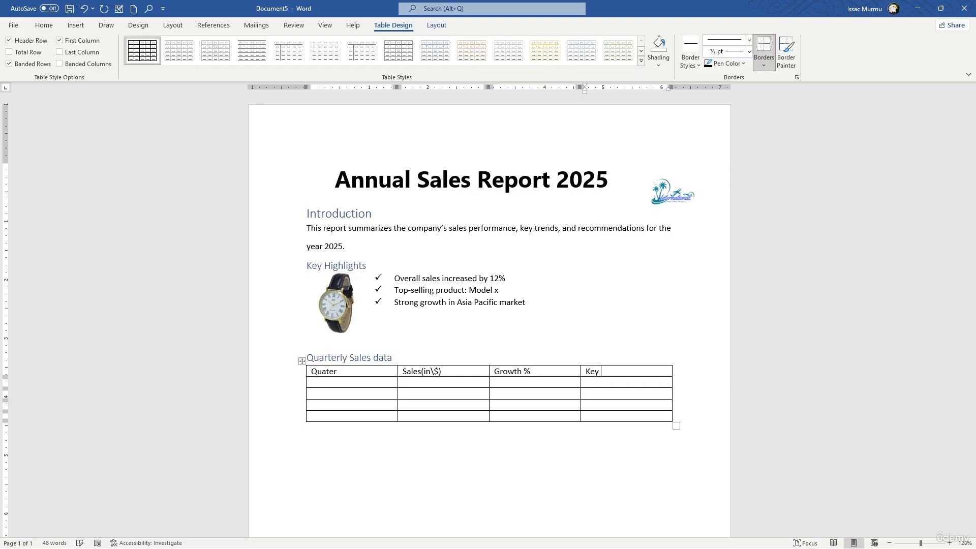
text( Note)
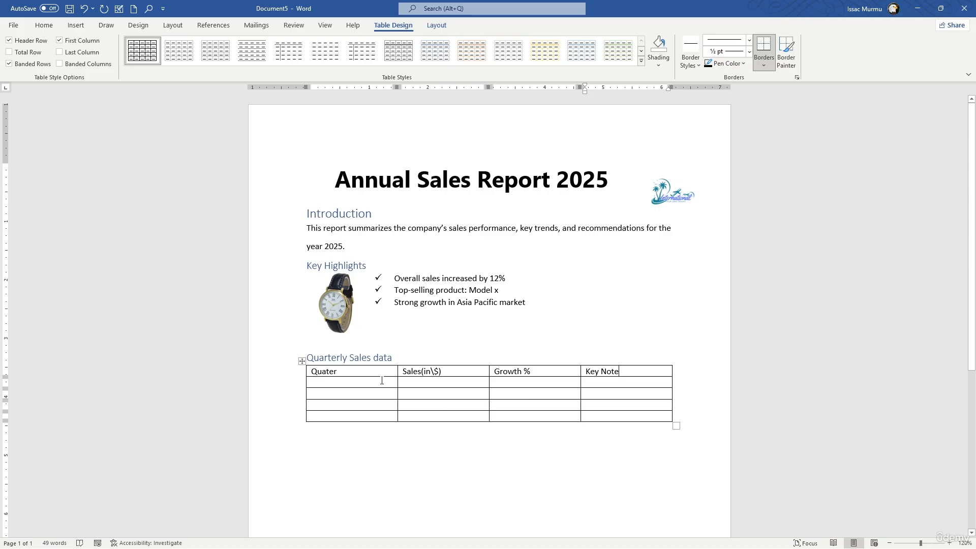
- Fill the first column below the "Quater" header with Q1, Q2, Q3 and Q4
click(380, 380)
text(Q)
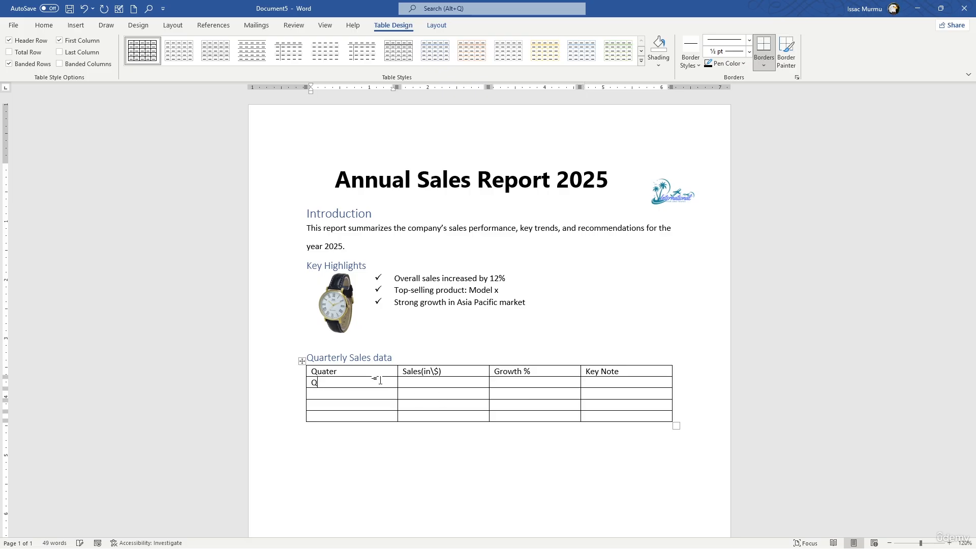
text(1)
key(Down)
text(Q1)
key(BackSpace)
text(2)
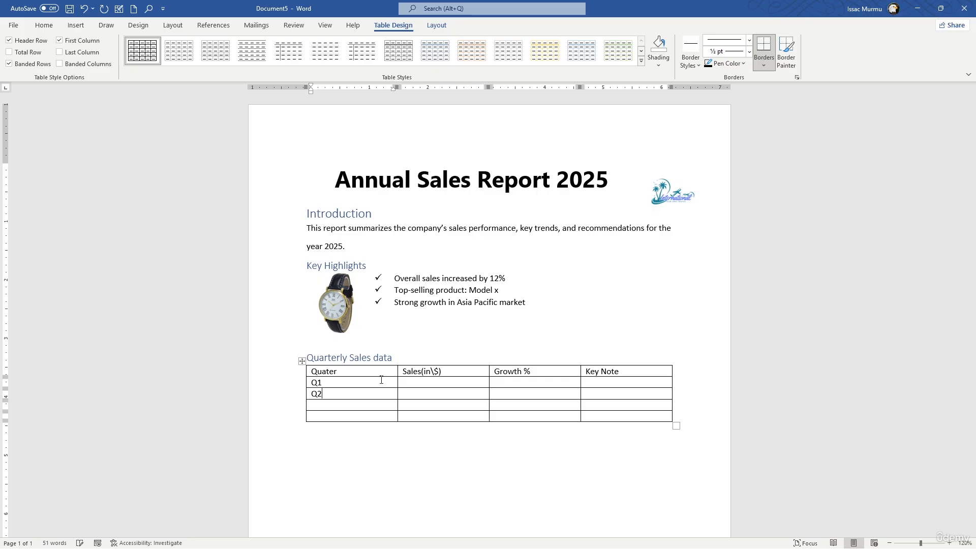
click(325, 406)
text(q)
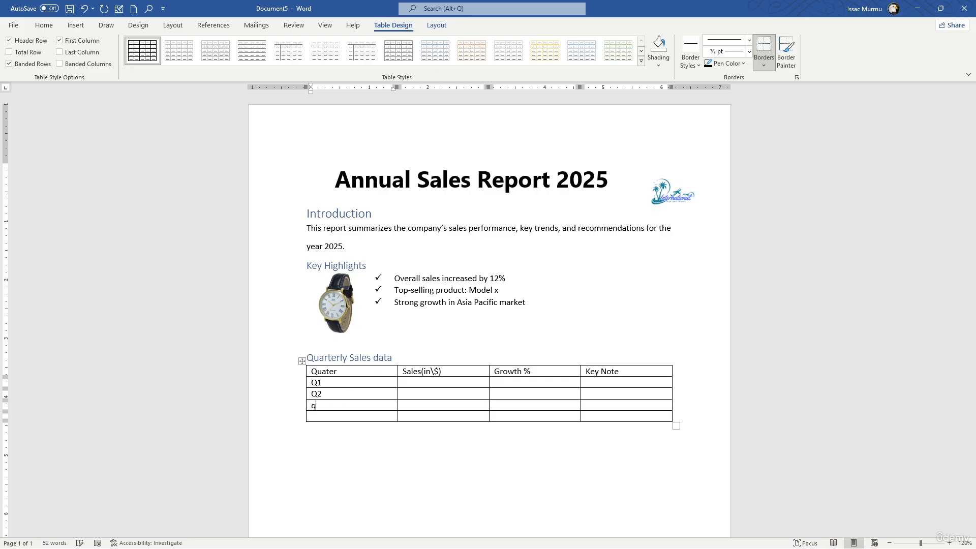
key(BackSpace)
text(Q3)
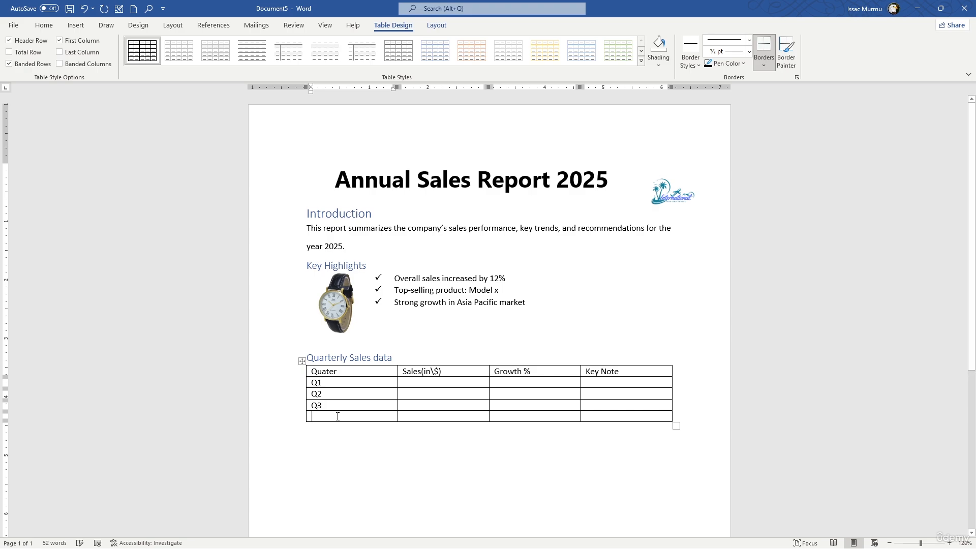
text(Q4)
- Enter the sales figures 150000, 165000, 180000 and 200000 for Q1 to Q4
click(429, 383)
text(15)
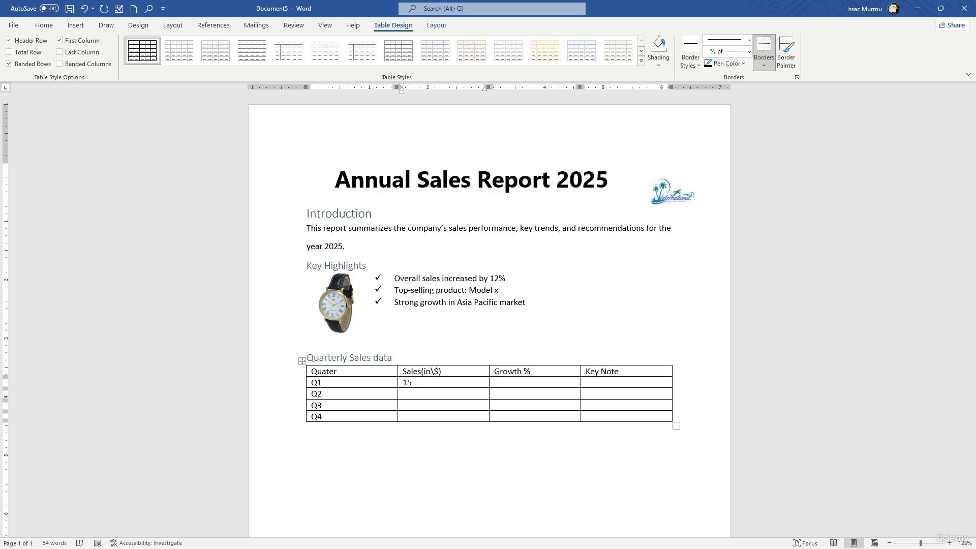
text(0000)
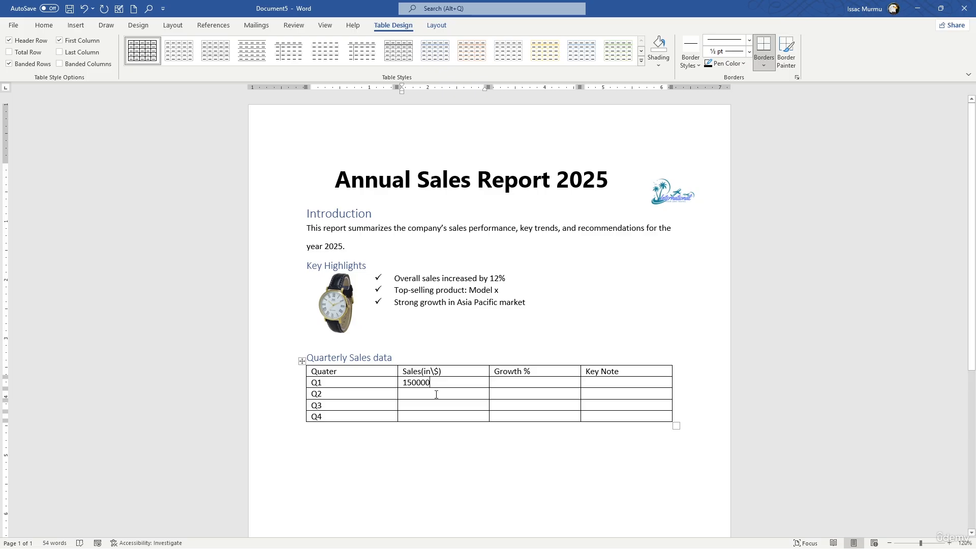
text(1)
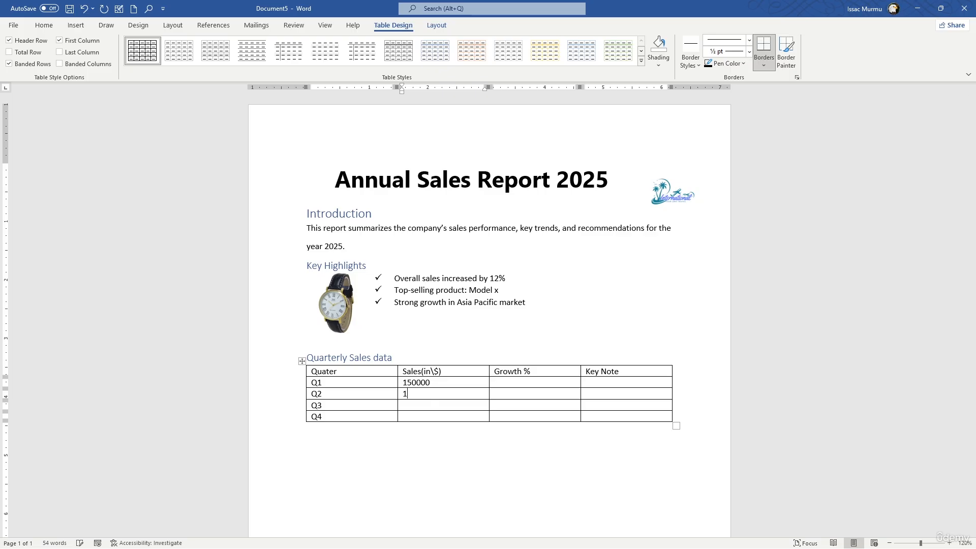
text(65000)
click(437, 404)
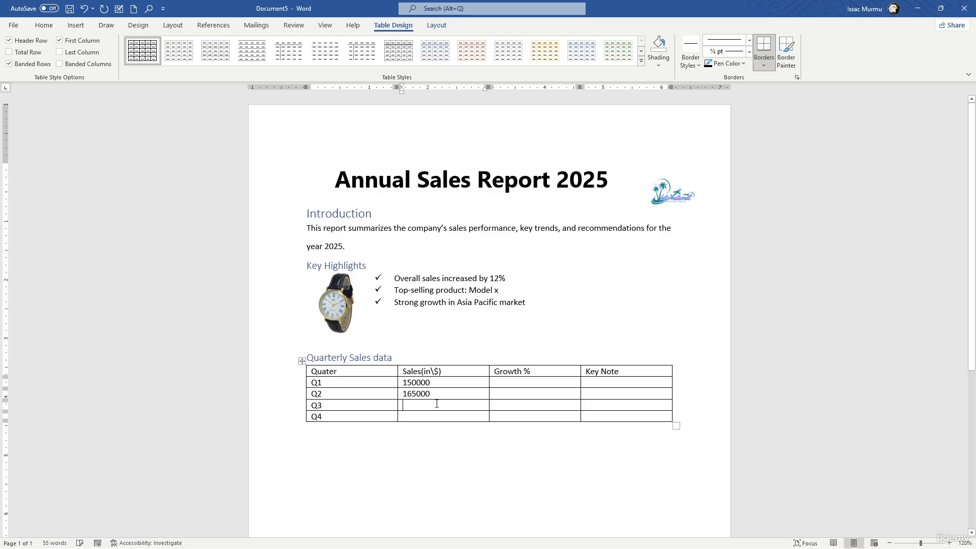
text(180)
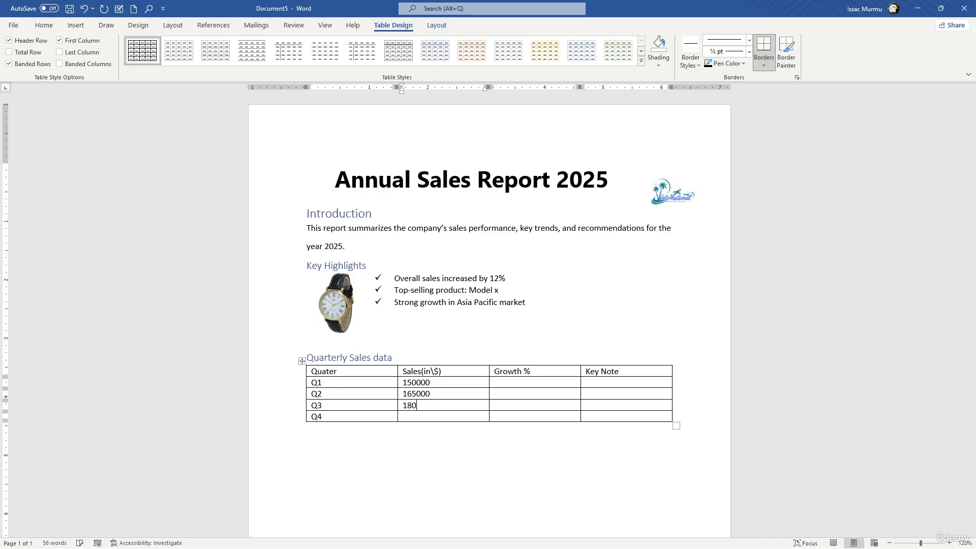
text(000)
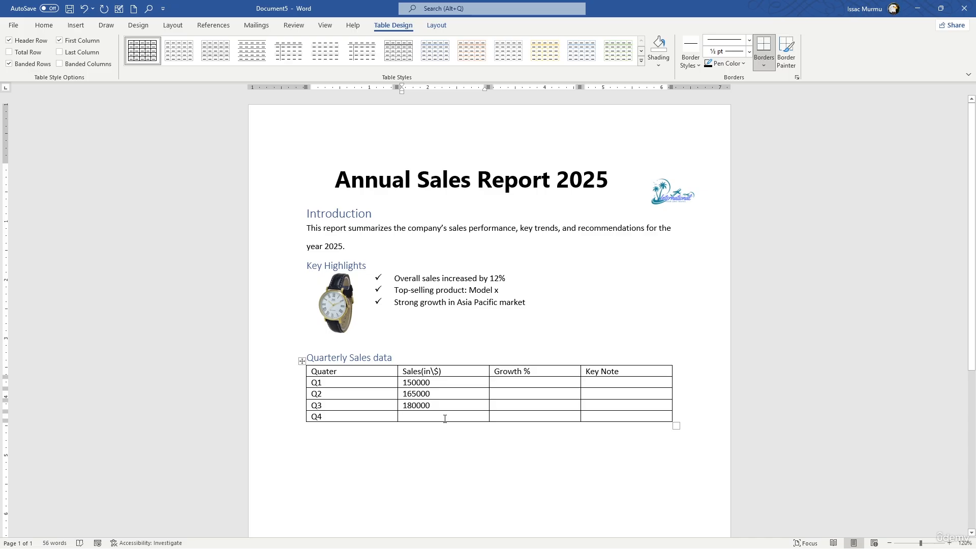
text(200000)
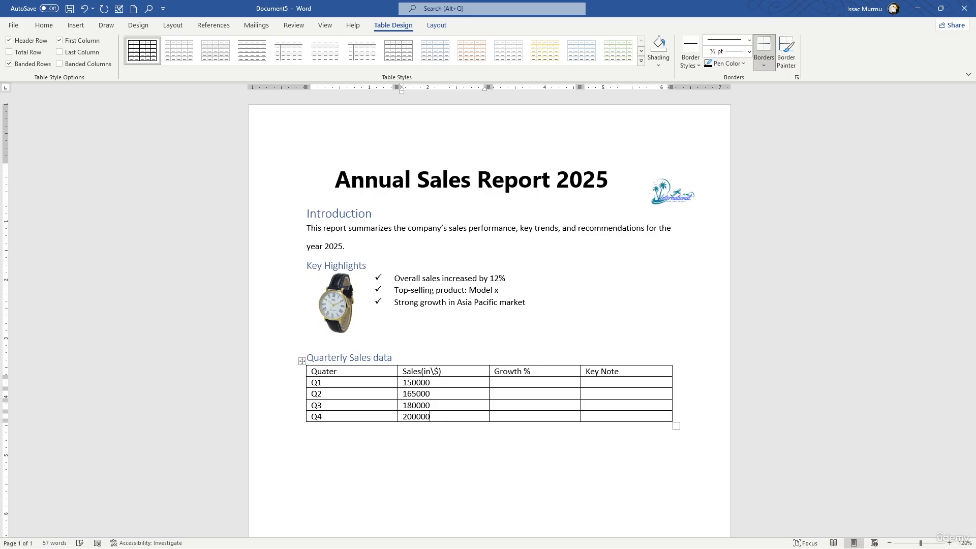
- Enter the growth values 8%, 10%, 12% and 15% for Q1 to Q4
click(522, 384)
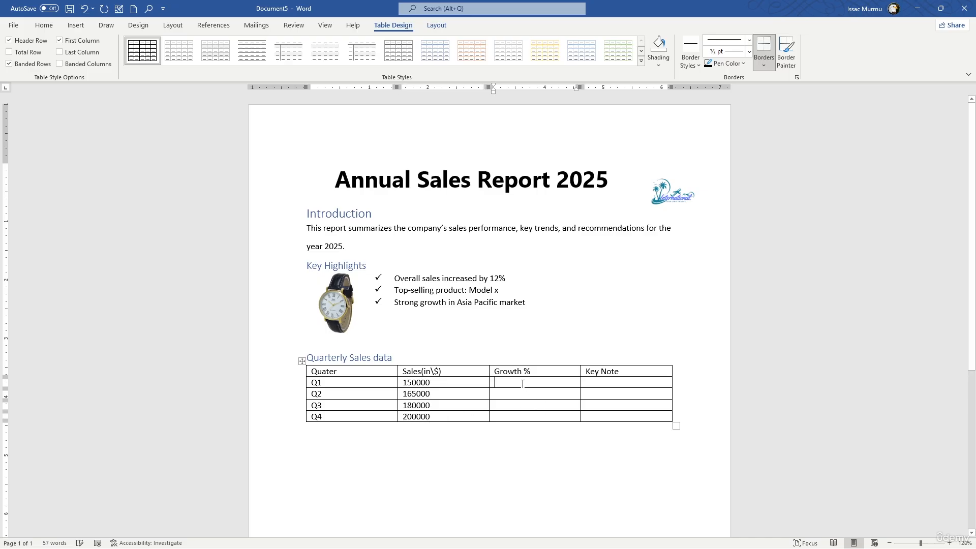
text(8)
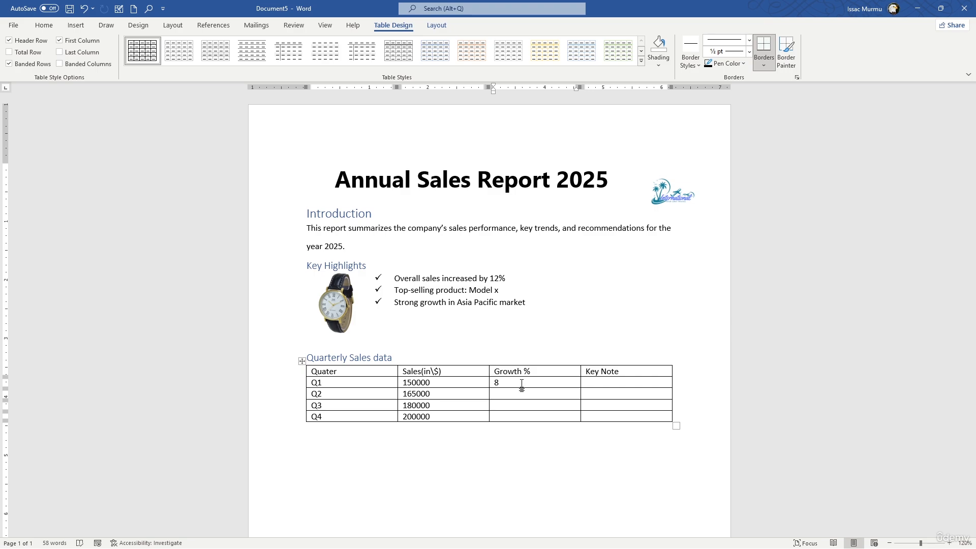
text(%)
click(517, 393)
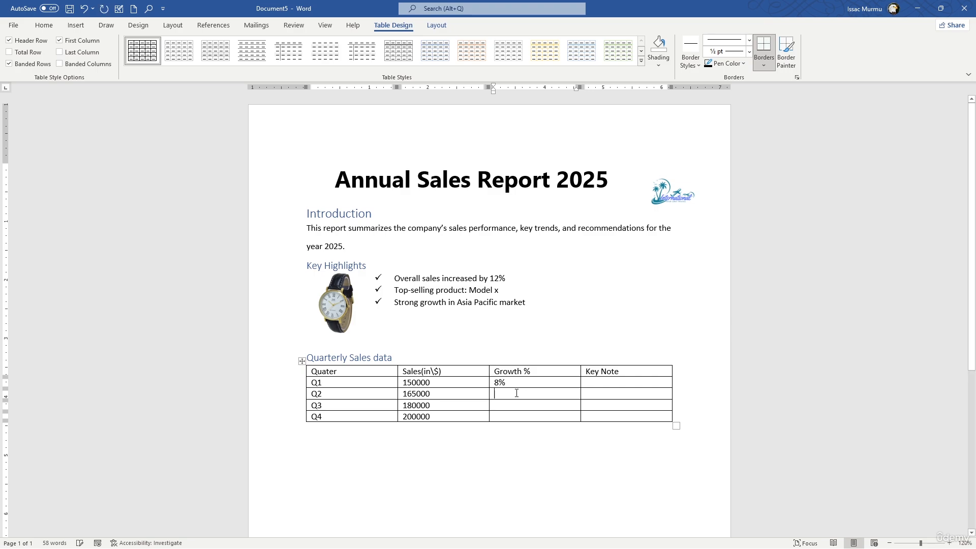
text(10)
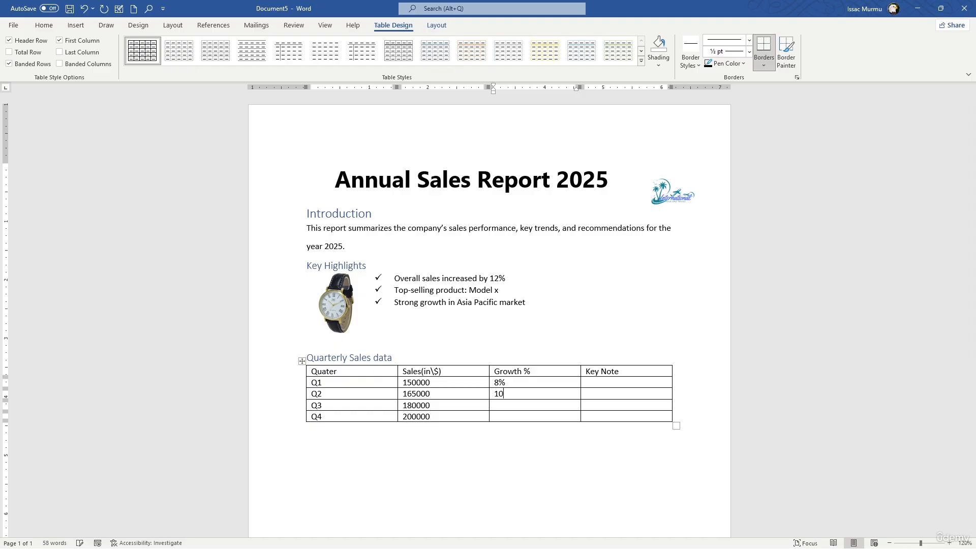
text(%)
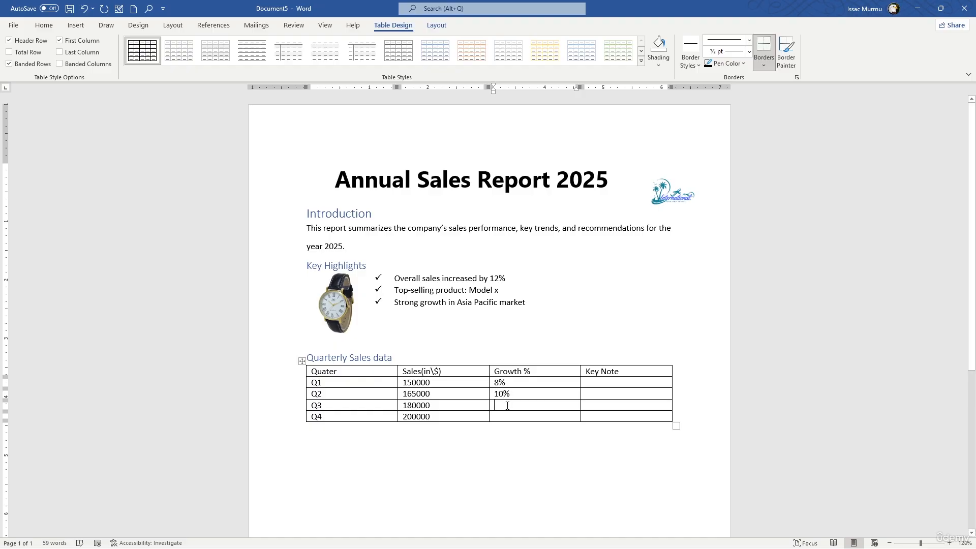
text(12)
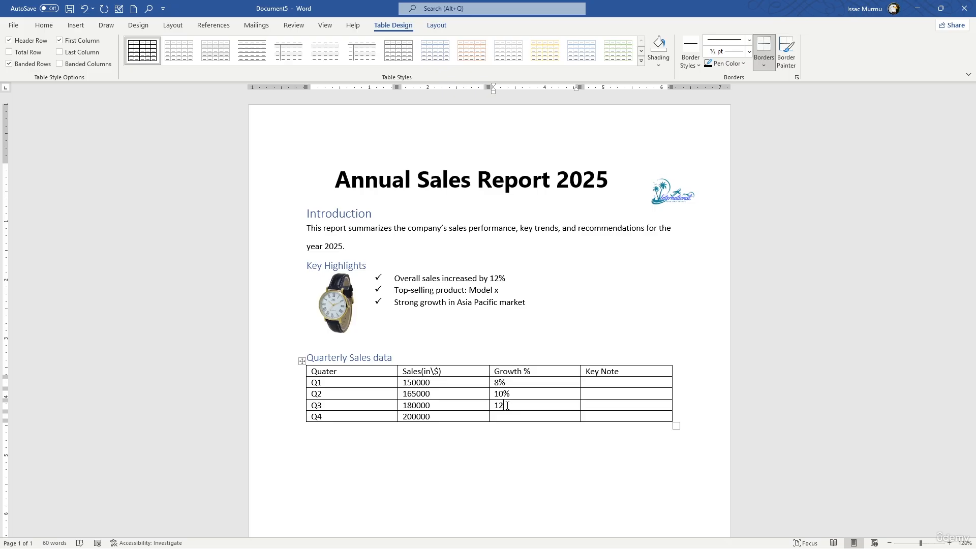
text(%)
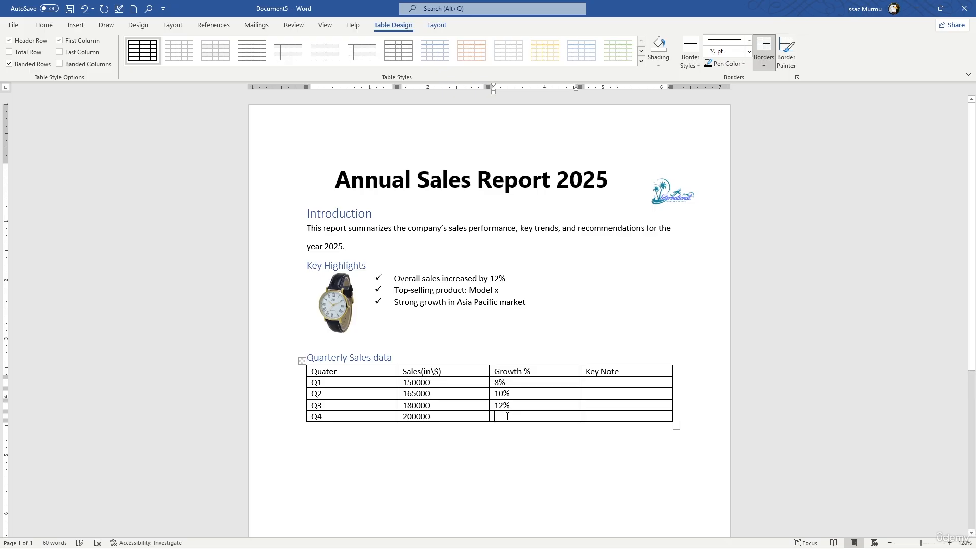
text(15%)
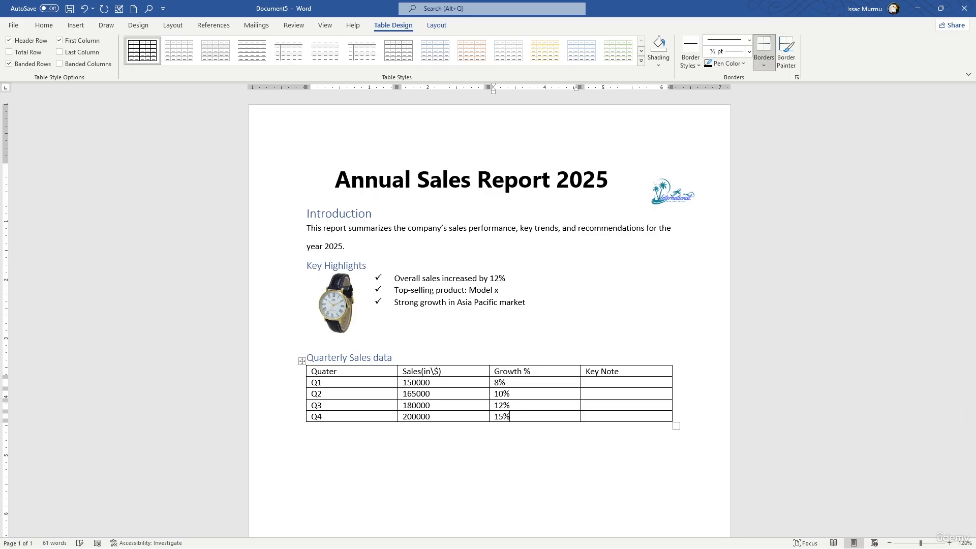
- Enter the key notes "Strong online" for Q1 and "Seasonal" for Q2
click(596, 379)
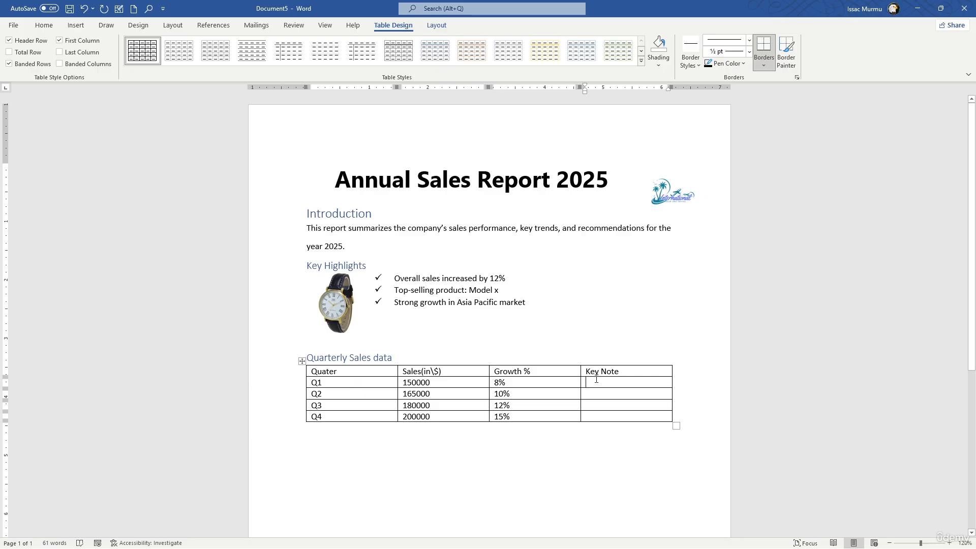
text(T)
key(BackSpace)
text(St)
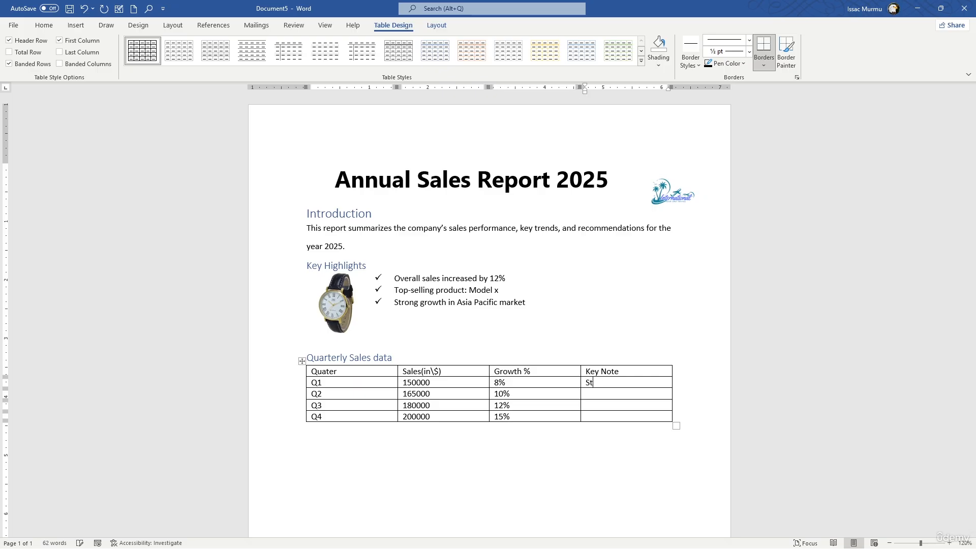
text(rong)
text( online)
text(Se)
text(ason)
text(al)
text(New)
text( Pro)
text(duct)
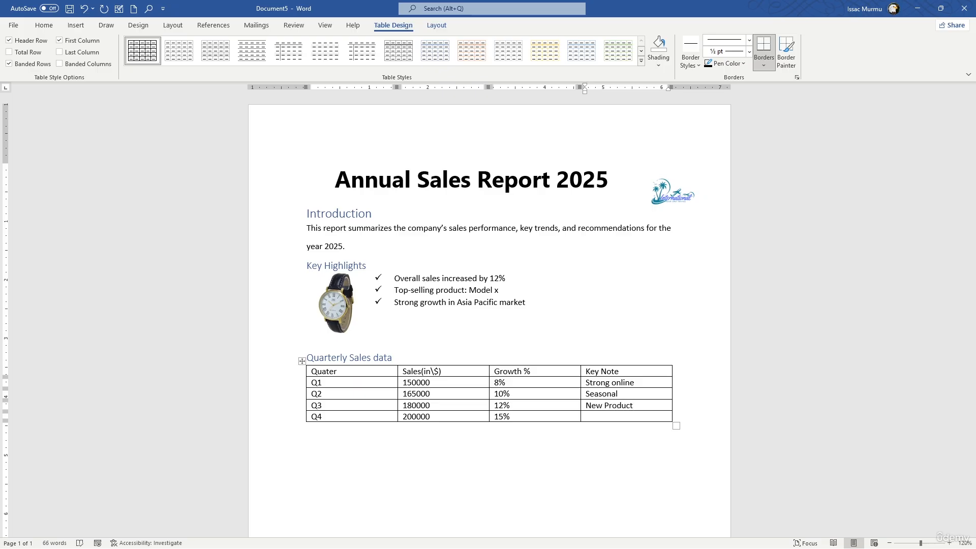
- Enter the key notes "New Product" for Q3 and "International expansion" for Q4, and widen the column so each note fits on one line
key(Down)
text(International expansion)
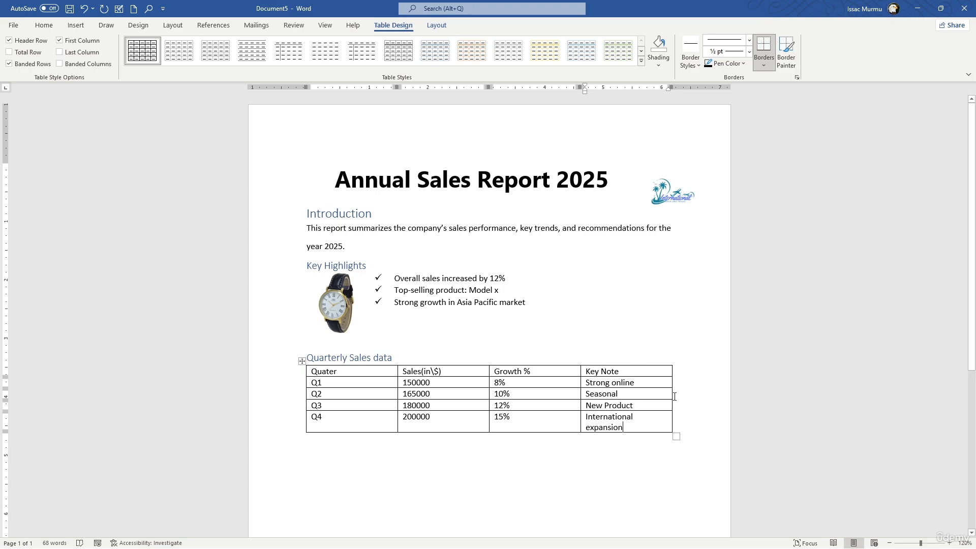
drag(671, 396, 682, 396)
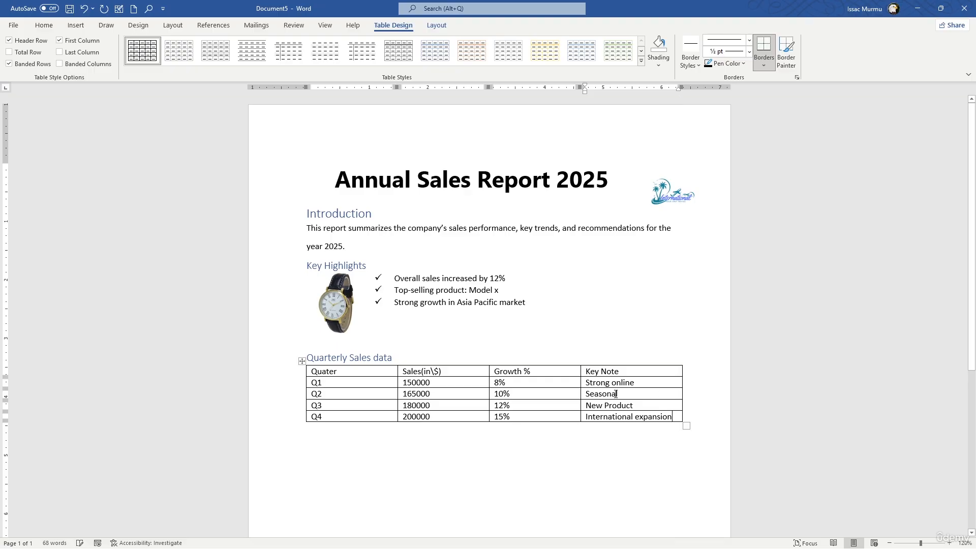
- Apply a gold banded grid table style to the whole quarterly sales table
click(302, 362)
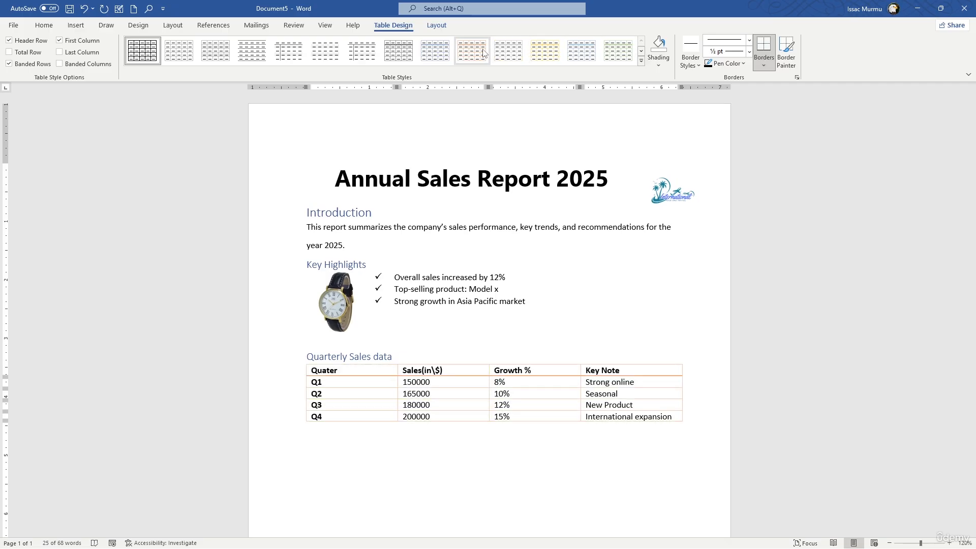
click(642, 62)
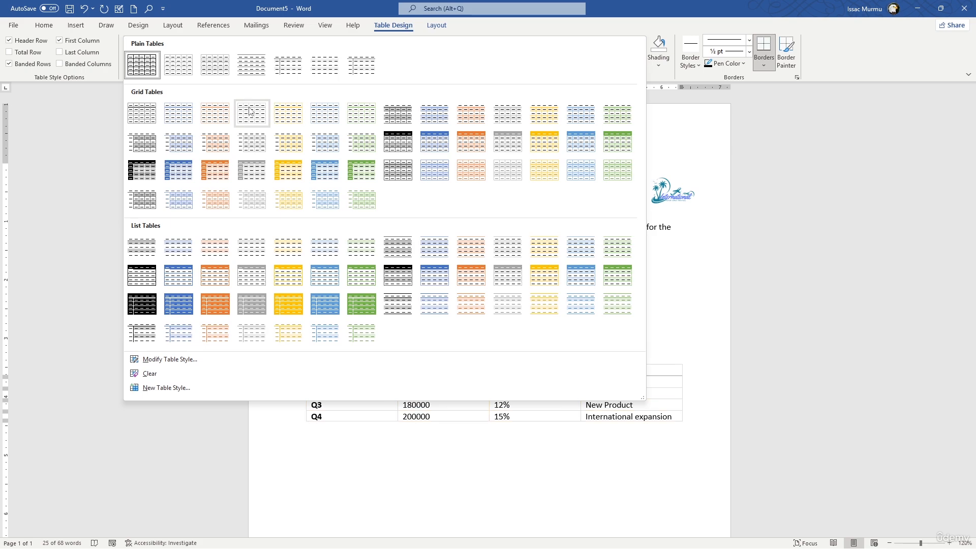
click(545, 123)
click(612, 339)
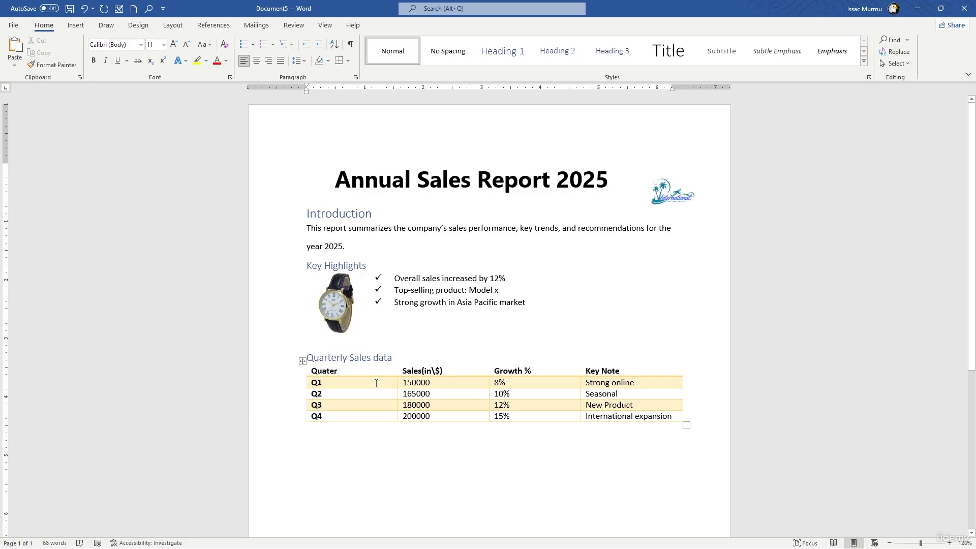
- Apply the black-and-grey banded grid table style to the quarterly sales table
click(376, 382)
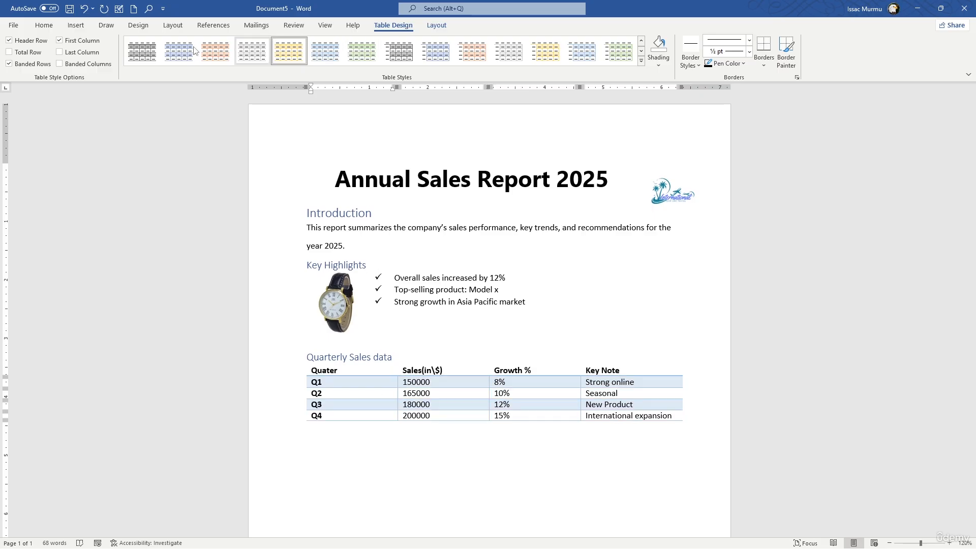
click(136, 50)
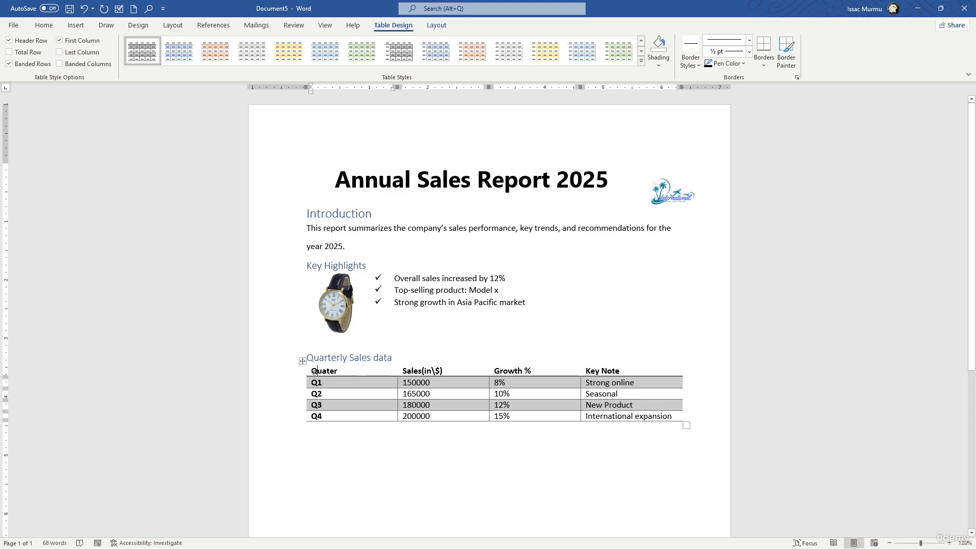
drag(312, 372, 613, 375)
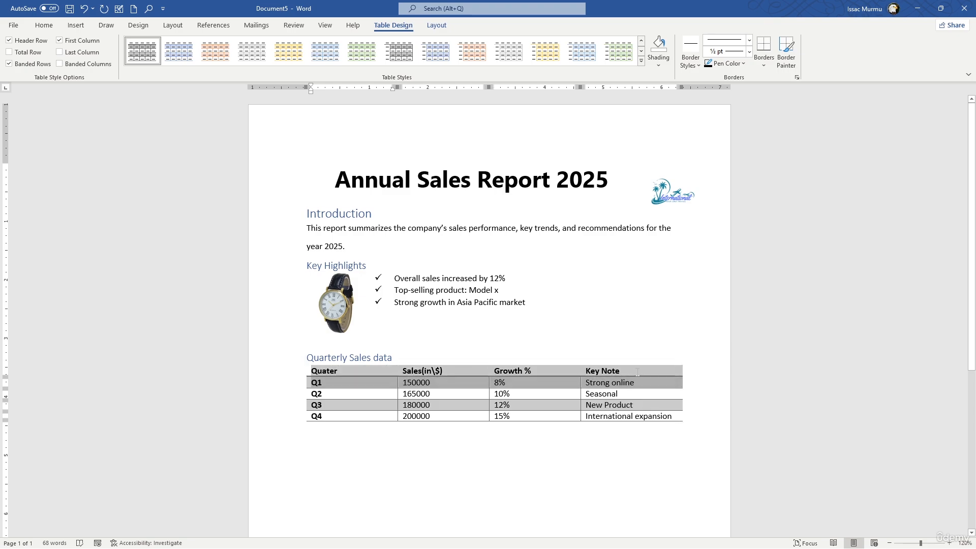
click(613, 373)
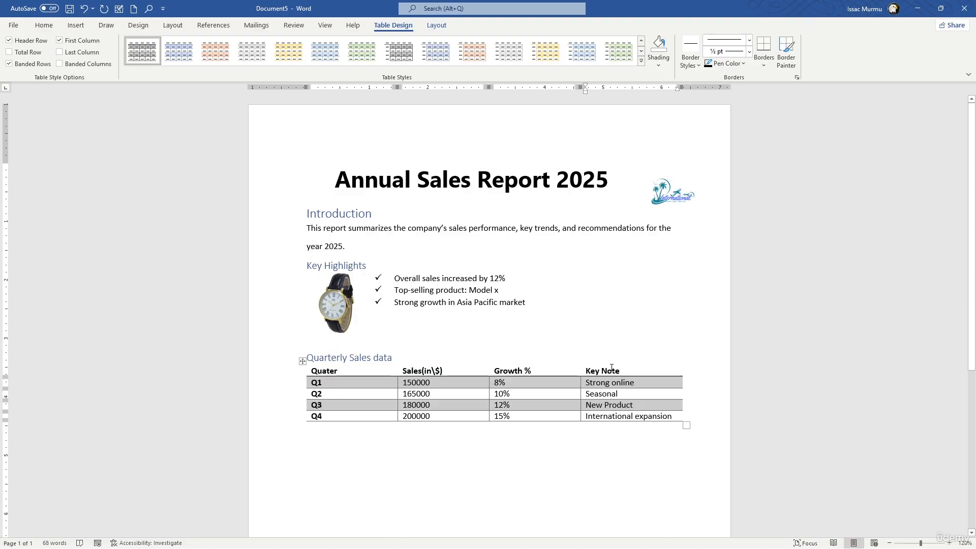
click(333, 390)
drag(329, 384, 329, 411)
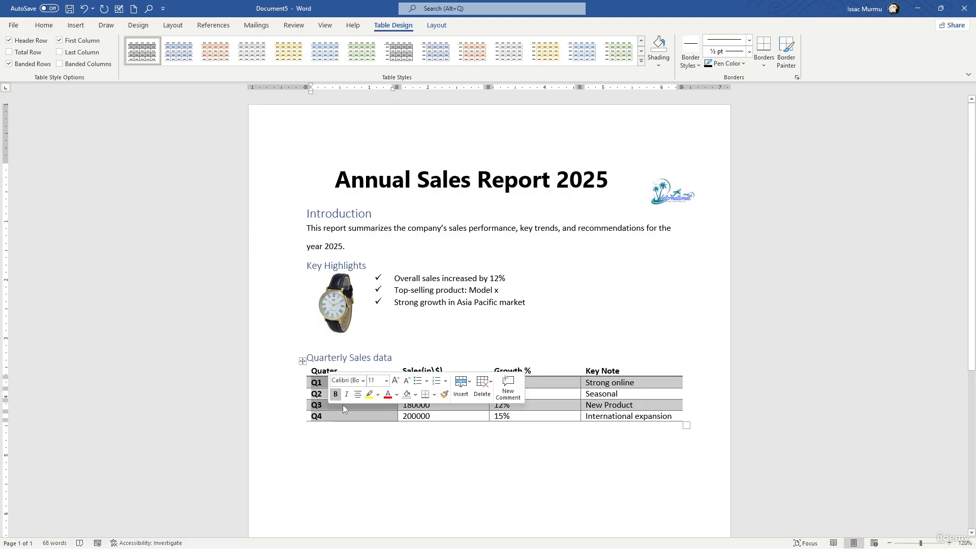
click(497, 371)
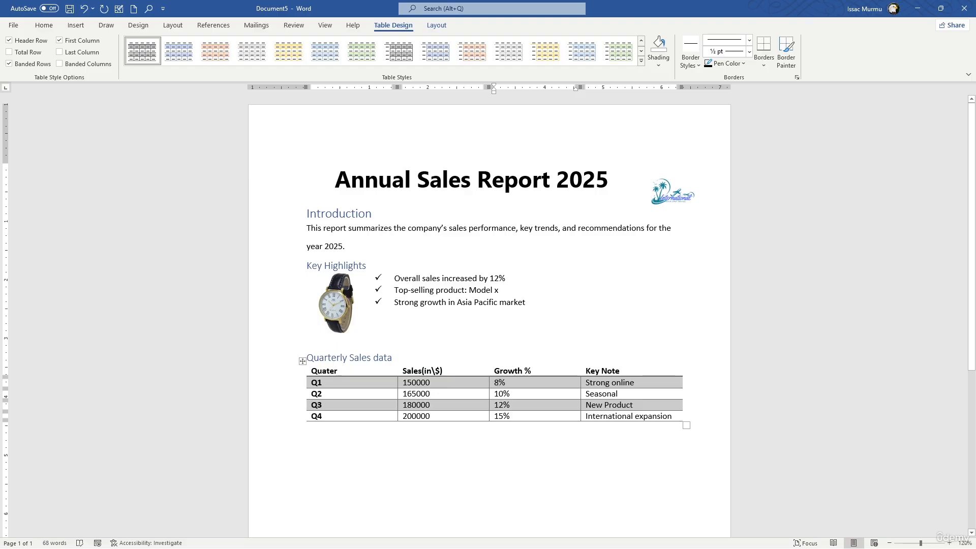
- Centre the four growth percentages and the "Growth %" header in the third column of the sales table
drag(498, 382, 501, 416)
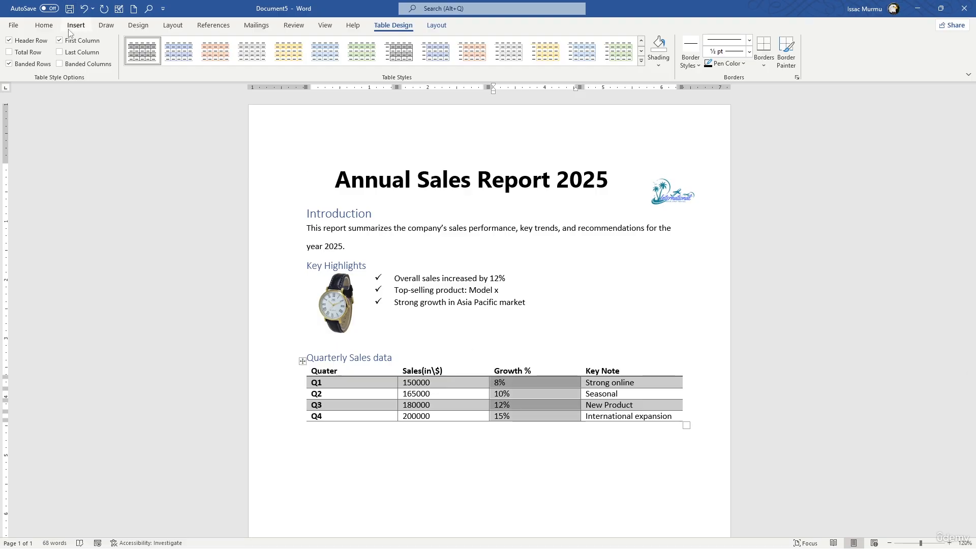
click(436, 25)
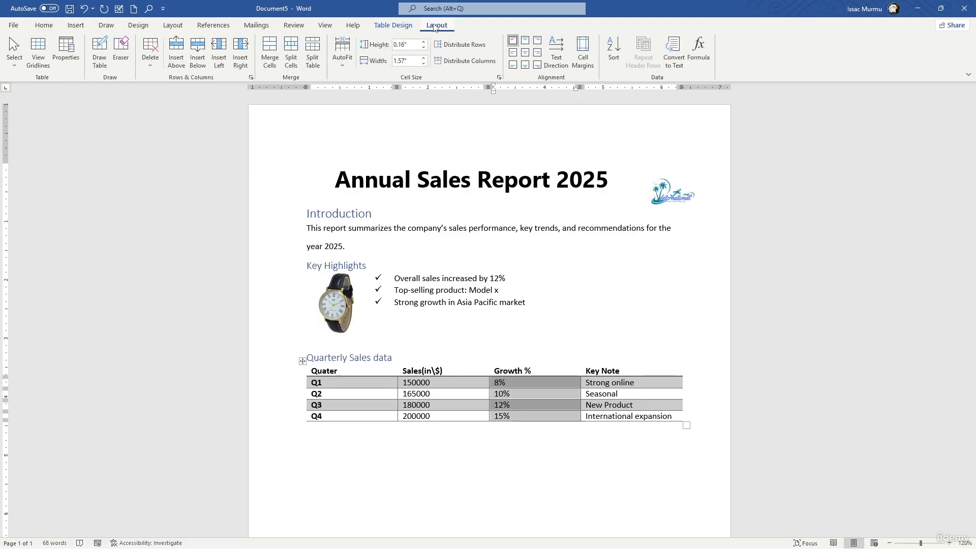
click(75, 25)
click(56, 30)
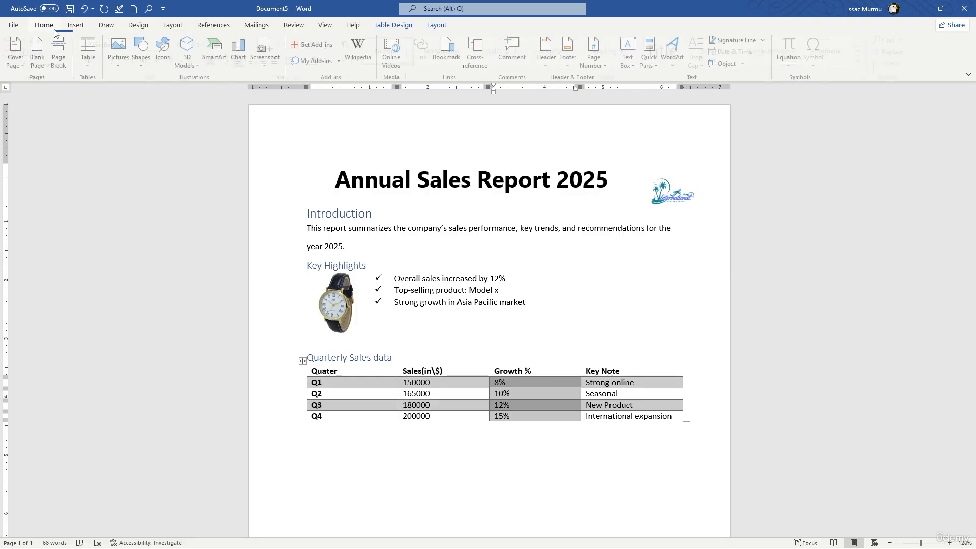
click(257, 61)
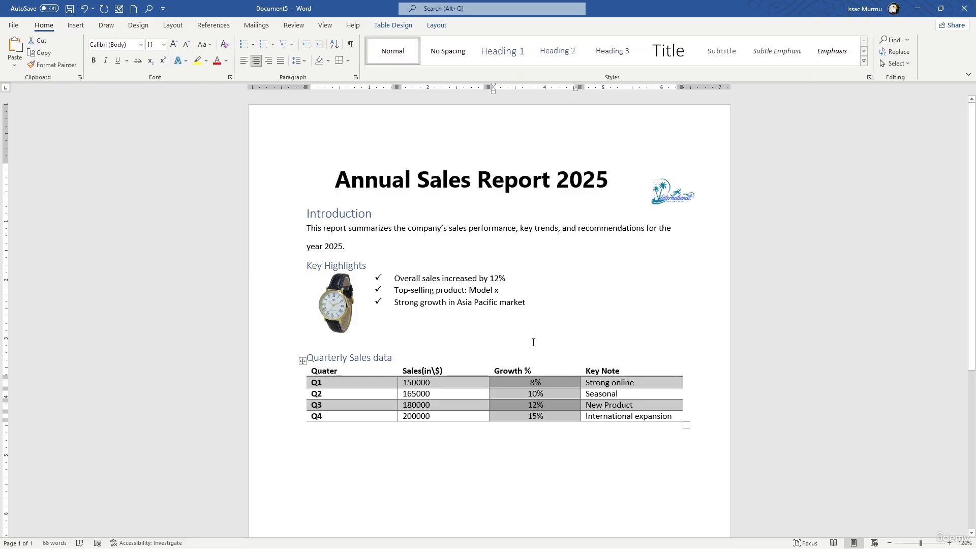
click(497, 369)
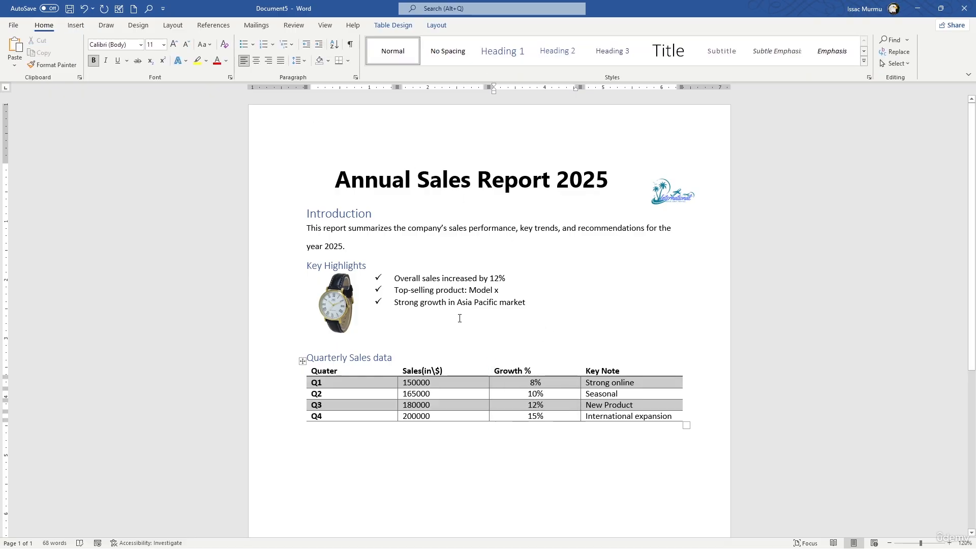
click(257, 61)
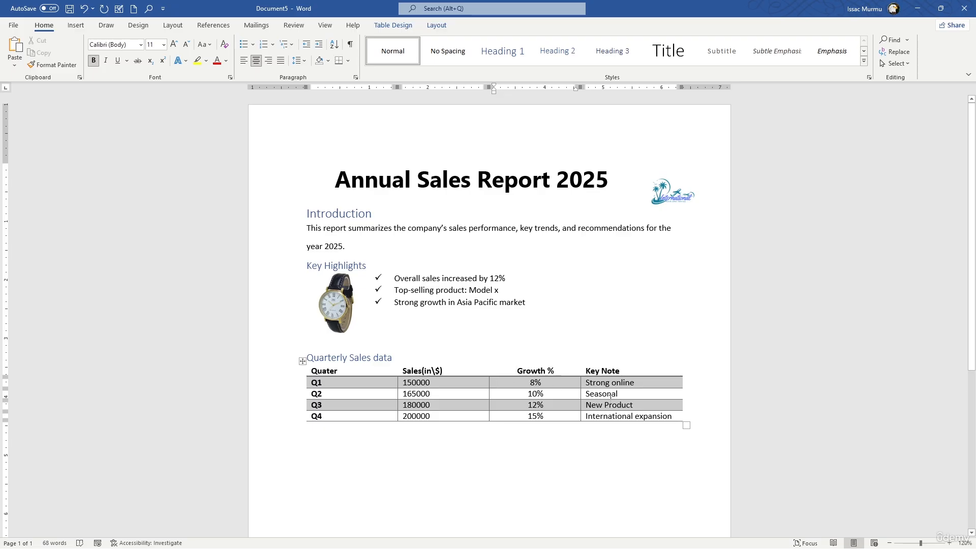
right_click(646, 400)
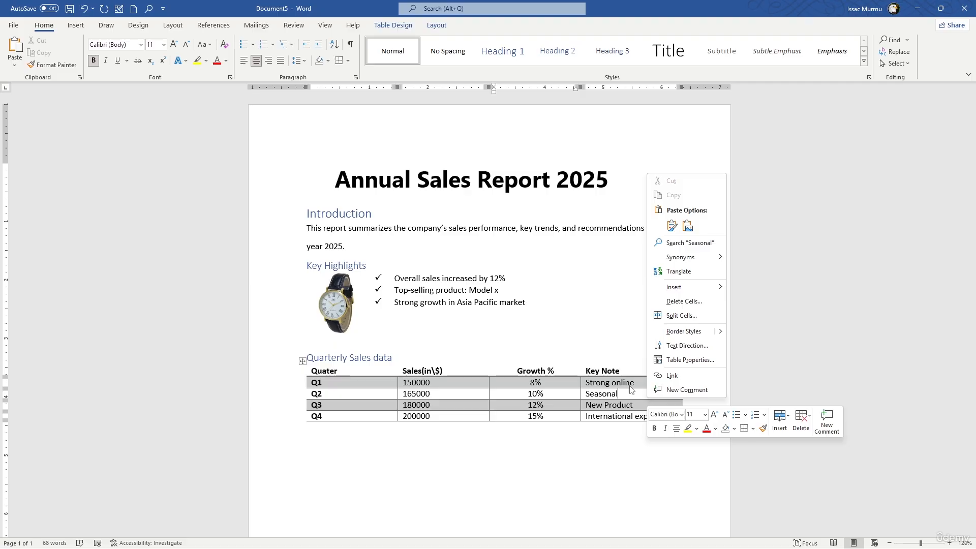
key(Escape)
click(303, 361)
right_click(307, 360)
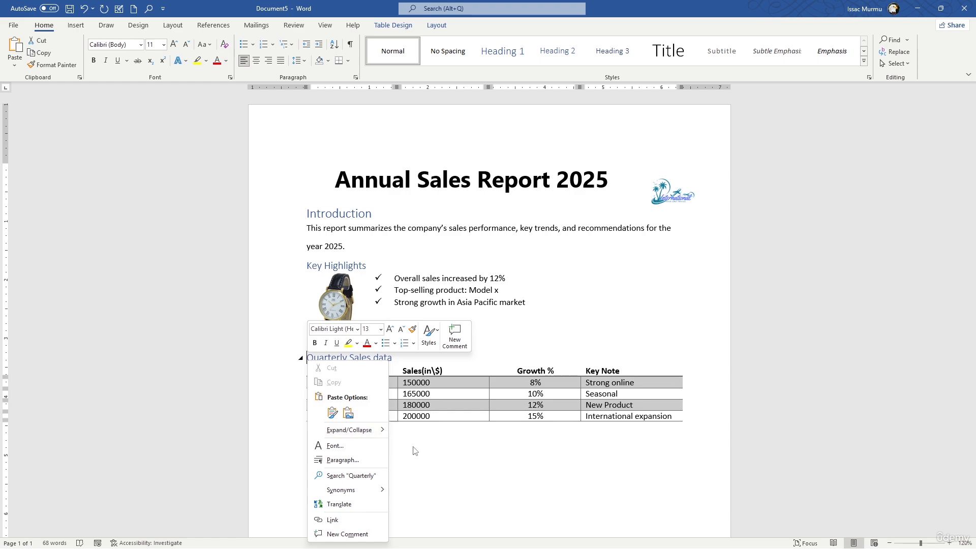
key(Escape)
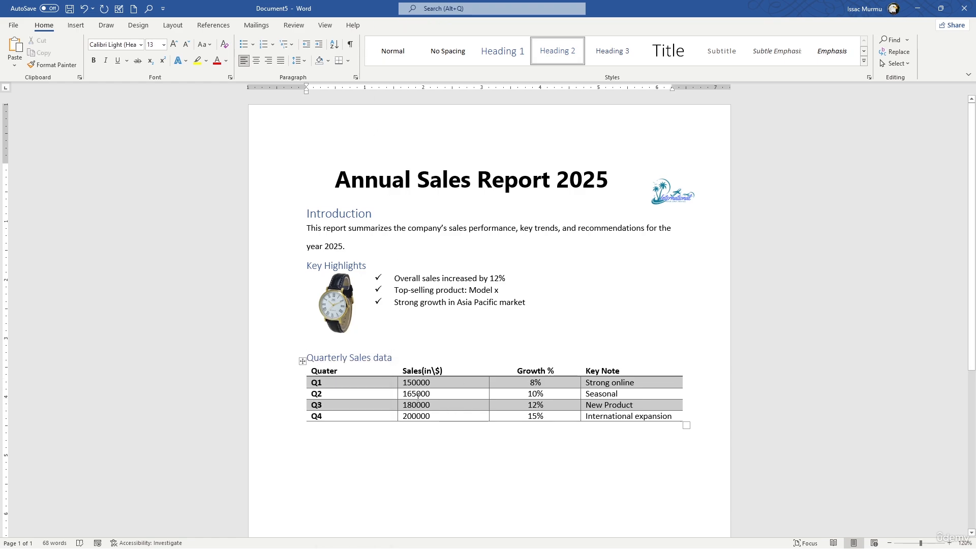
- AutoFit the whole quarterly sales table first to its contents and finally to the window width
click(302, 361)
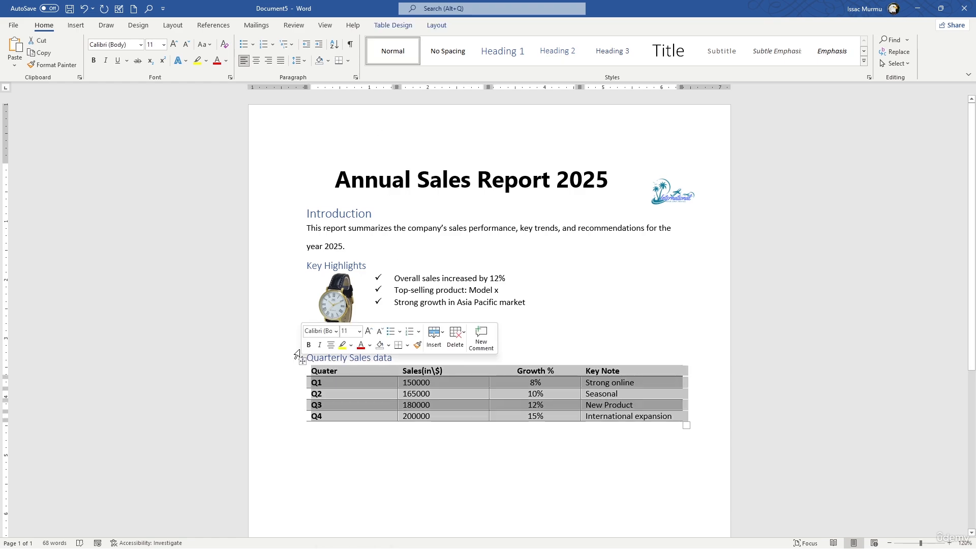
click(394, 25)
click(437, 25)
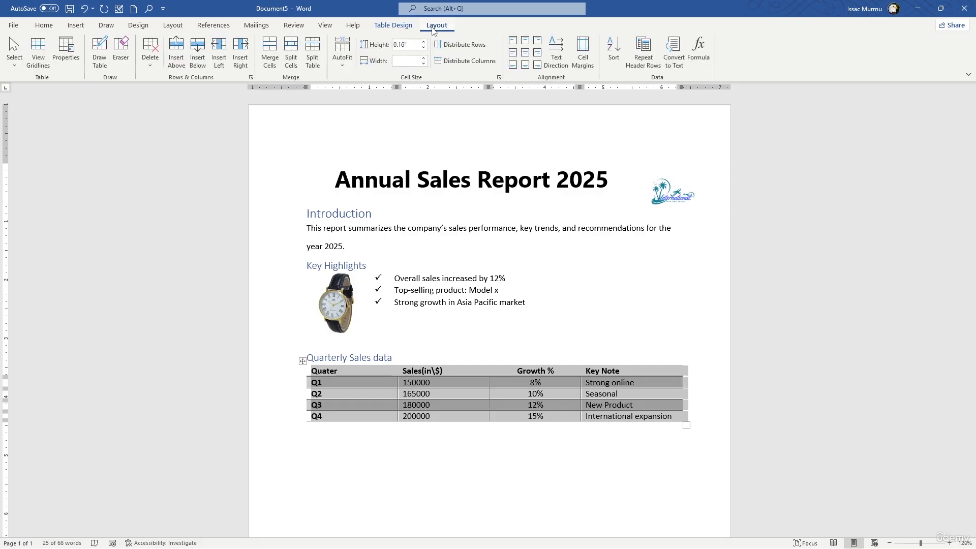
click(344, 59)
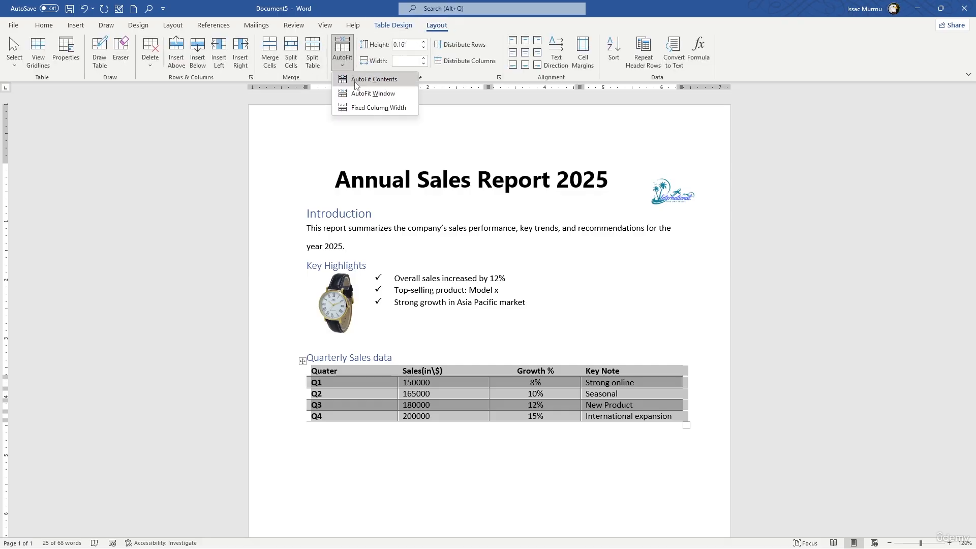
click(355, 82)
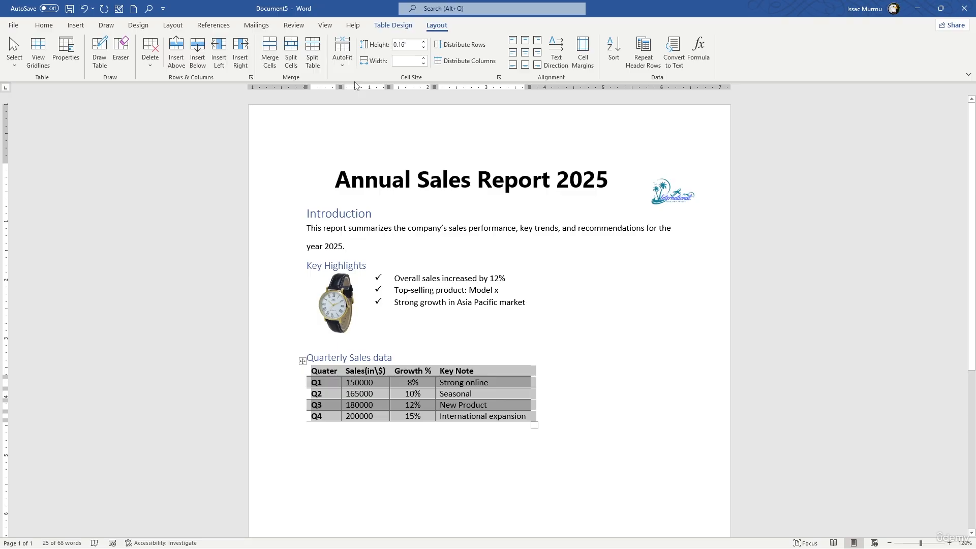
click(349, 64)
click(354, 92)
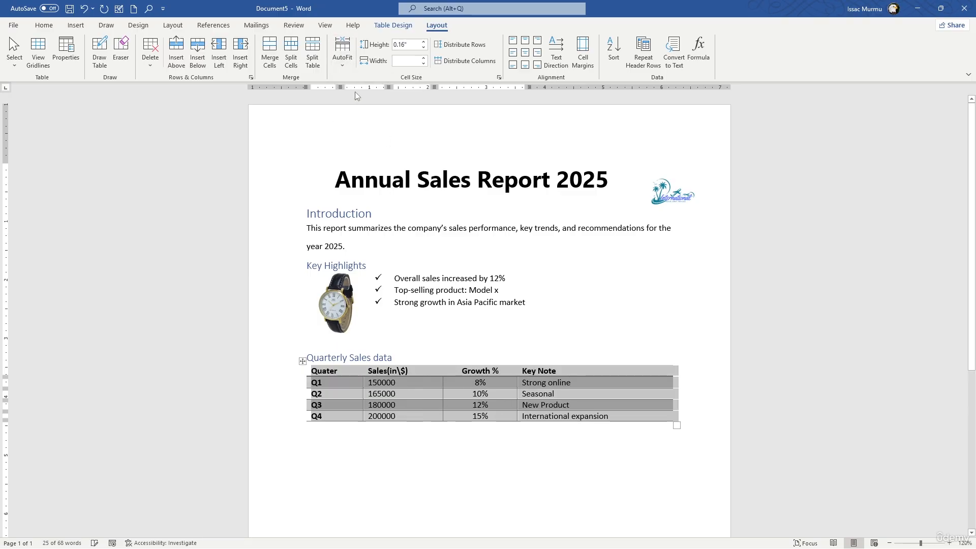
click(549, 425)
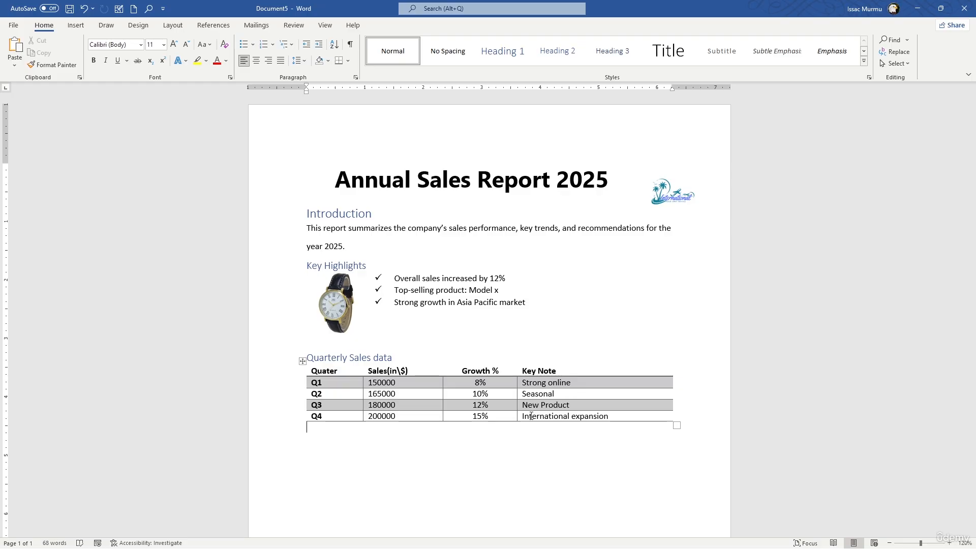
- Insert a Blank header containing the text "Annual Sales Report 2025"
click(808, 267)
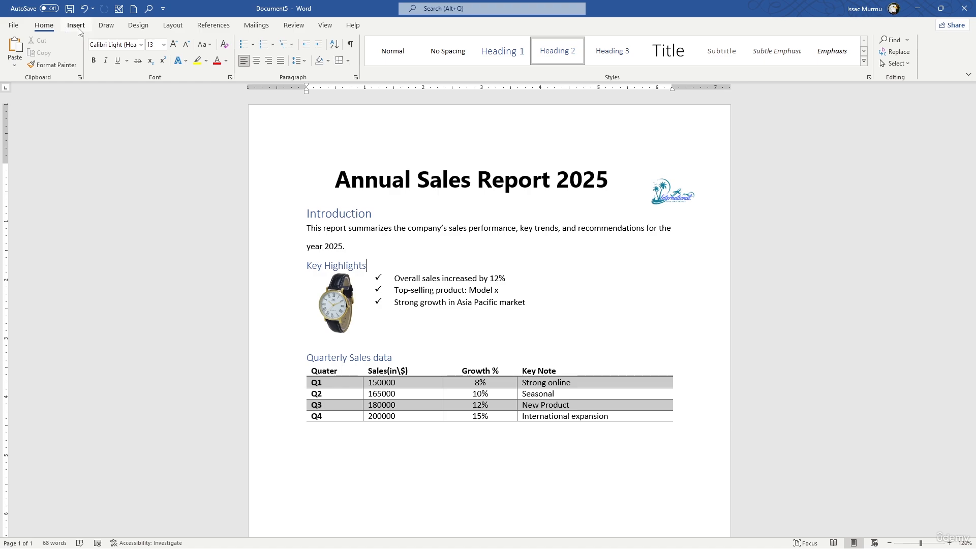
click(77, 26)
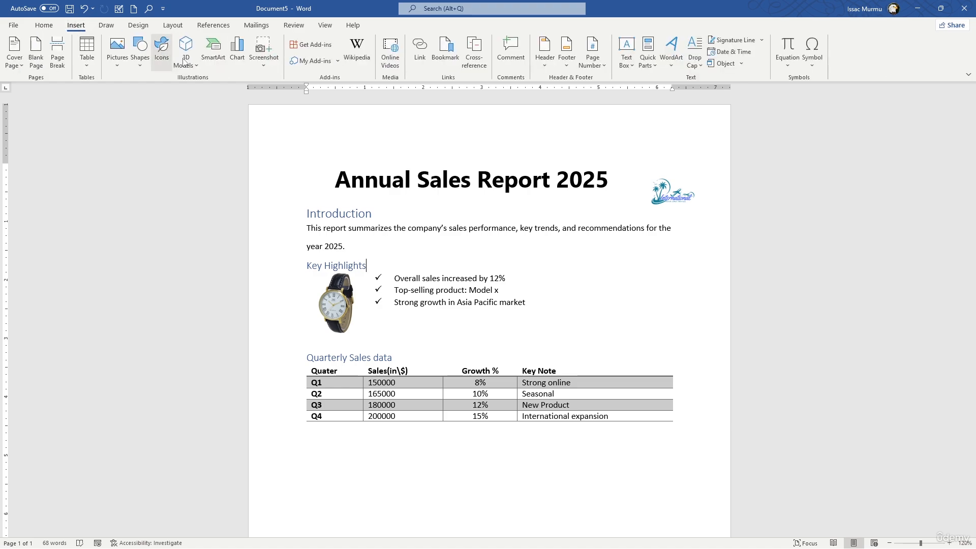
click(549, 62)
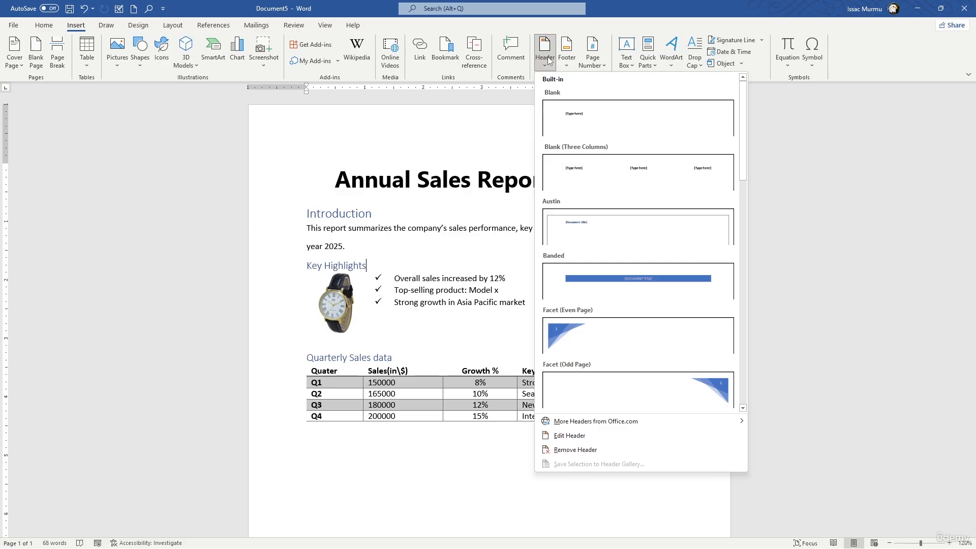
click(582, 127)
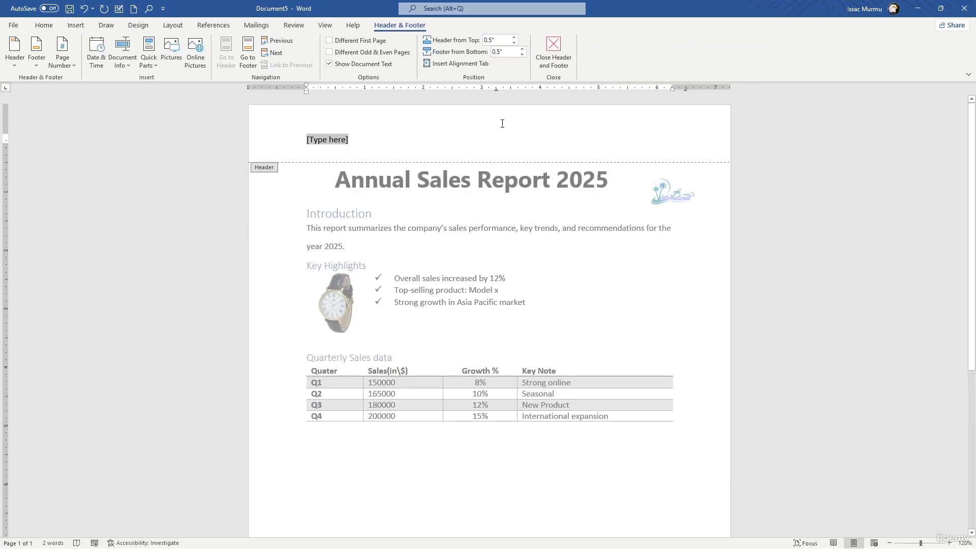
text(Annual)
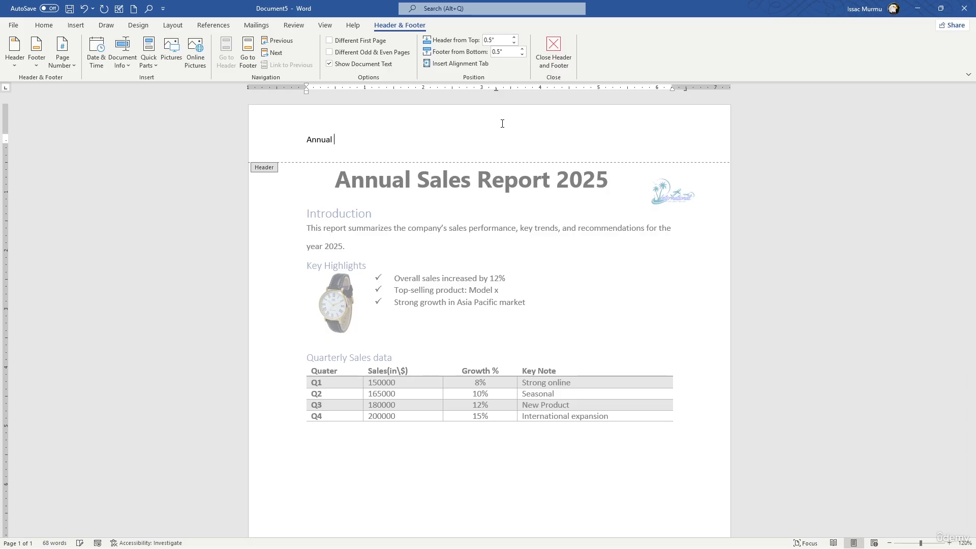
text( Sales Report 2025)
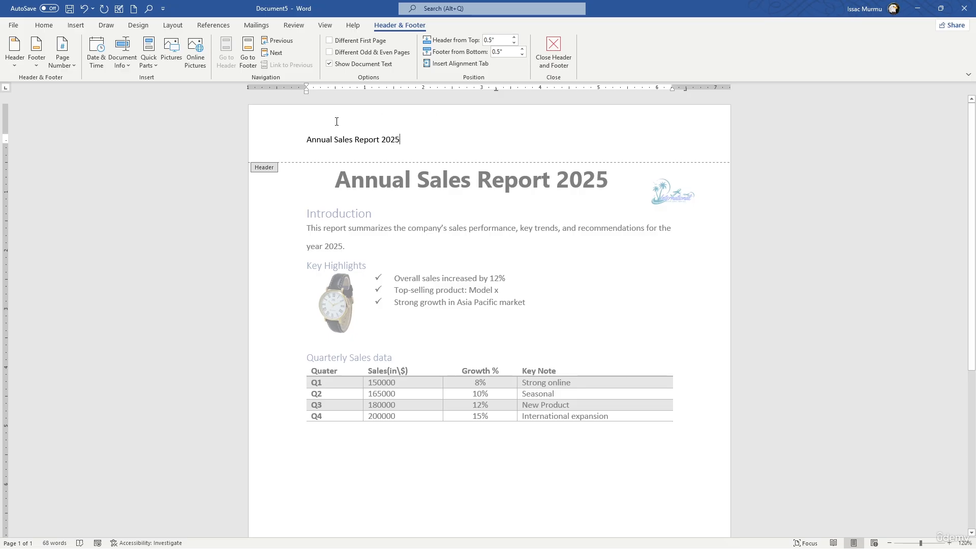
- Try right-aligning the header text, and return it to the left margin
click(44, 25)
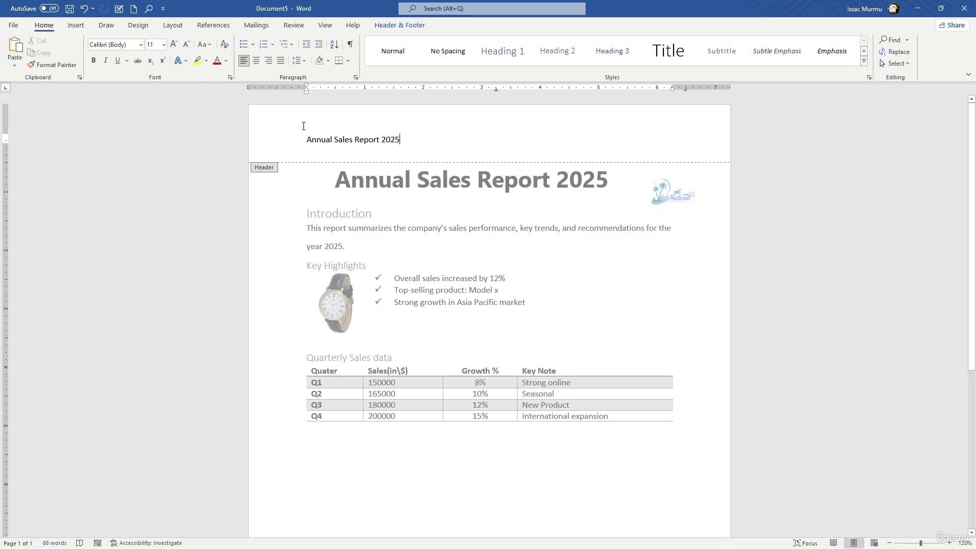
click(269, 61)
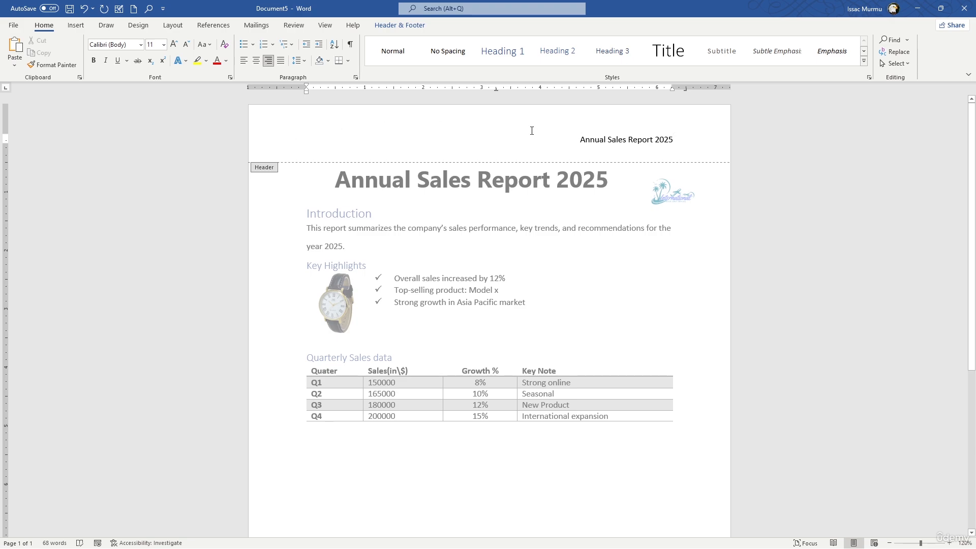
click(387, 25)
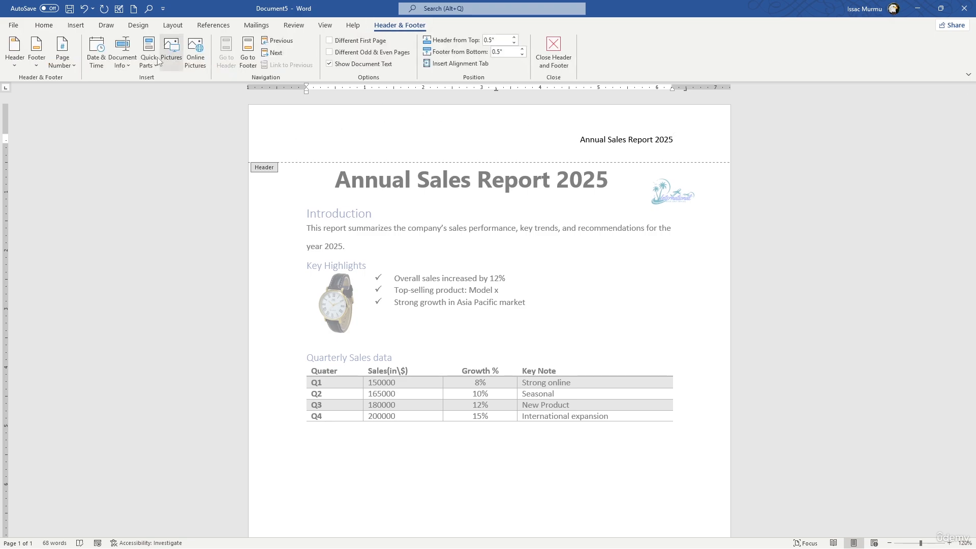
click(95, 69)
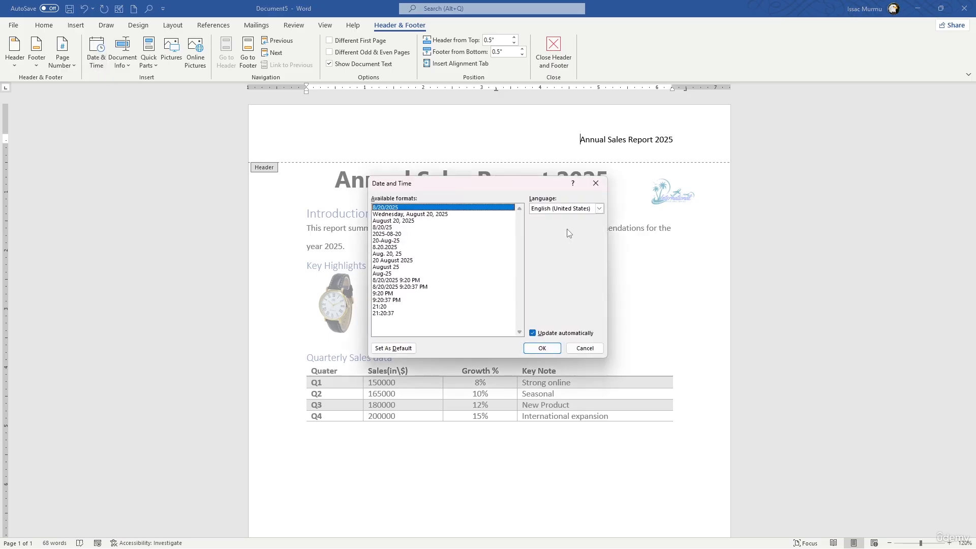
click(585, 348)
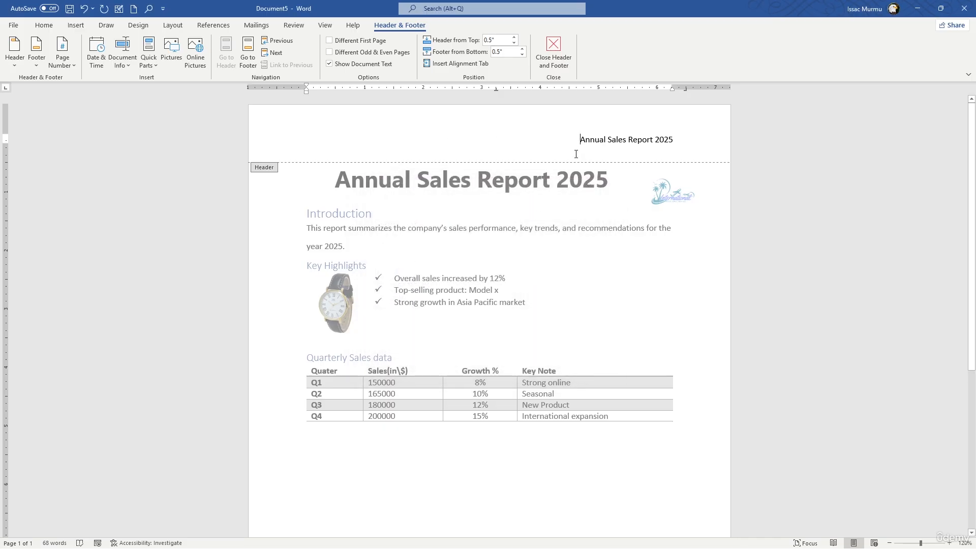
key(BackSpace)
key(BackSpace)
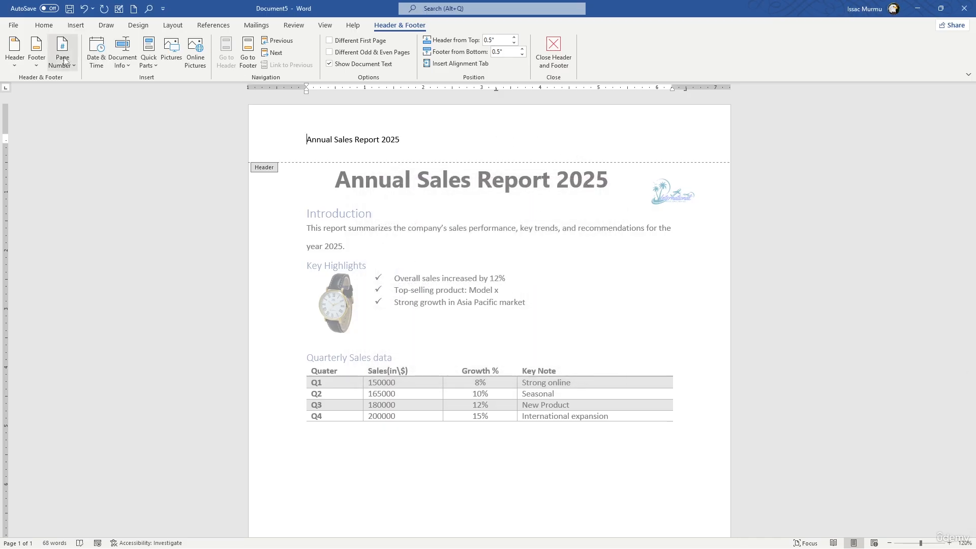
- Insert the date in the 8/20/2025 format before the header text, and tab the report title across to the right margin
click(96, 56)
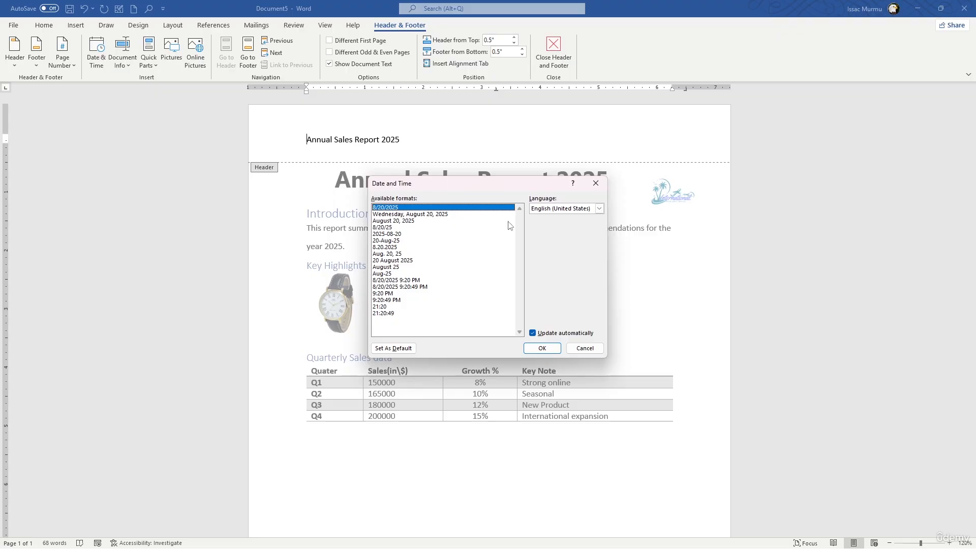
click(542, 348)
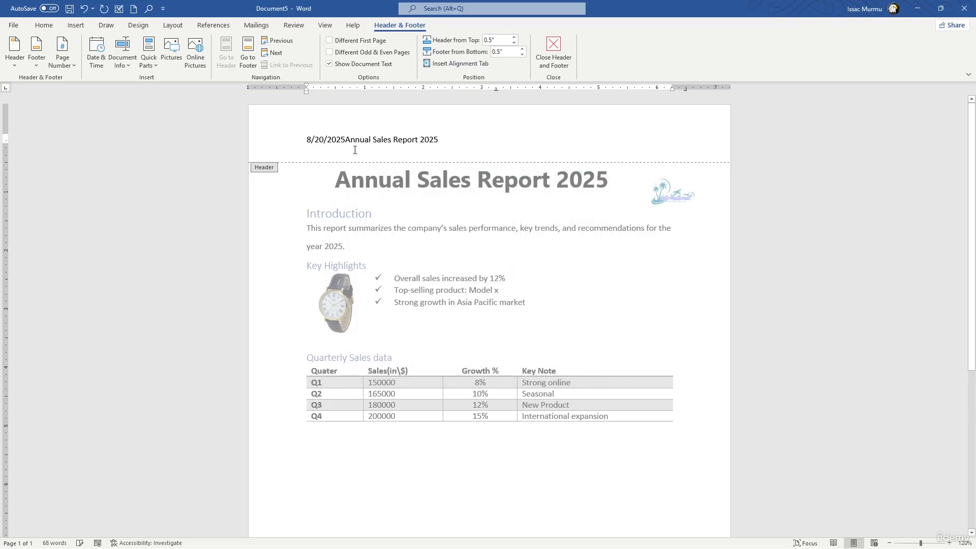
key(Tab)
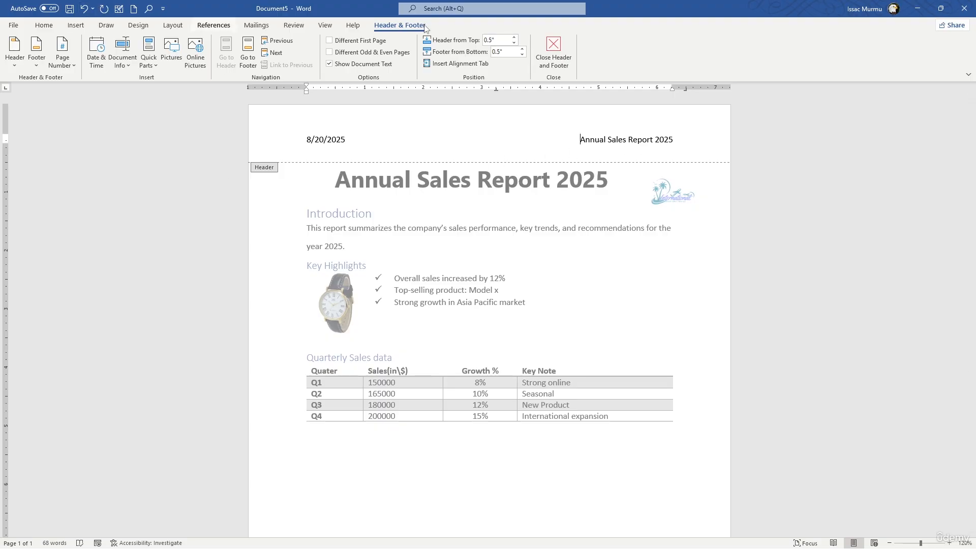
click(76, 25)
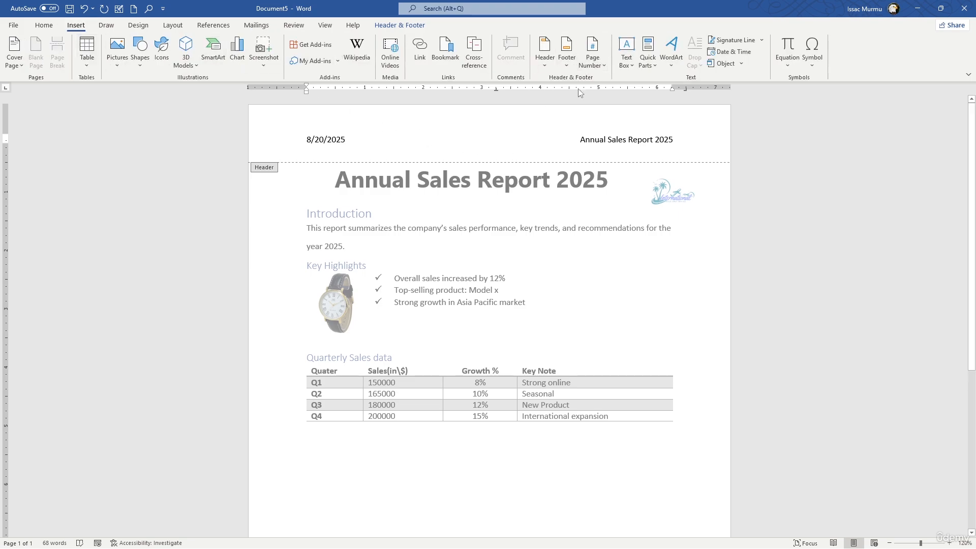
click(726, 54)
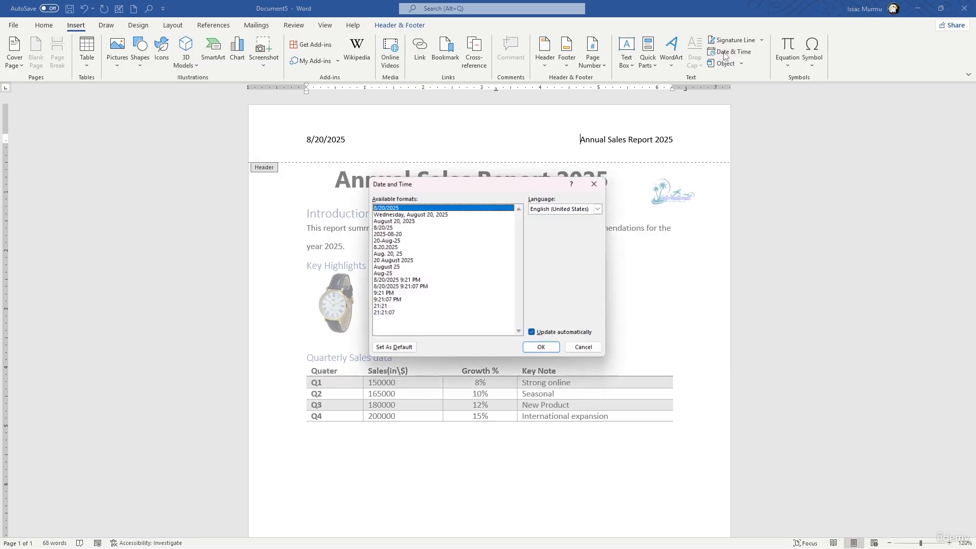
click(595, 182)
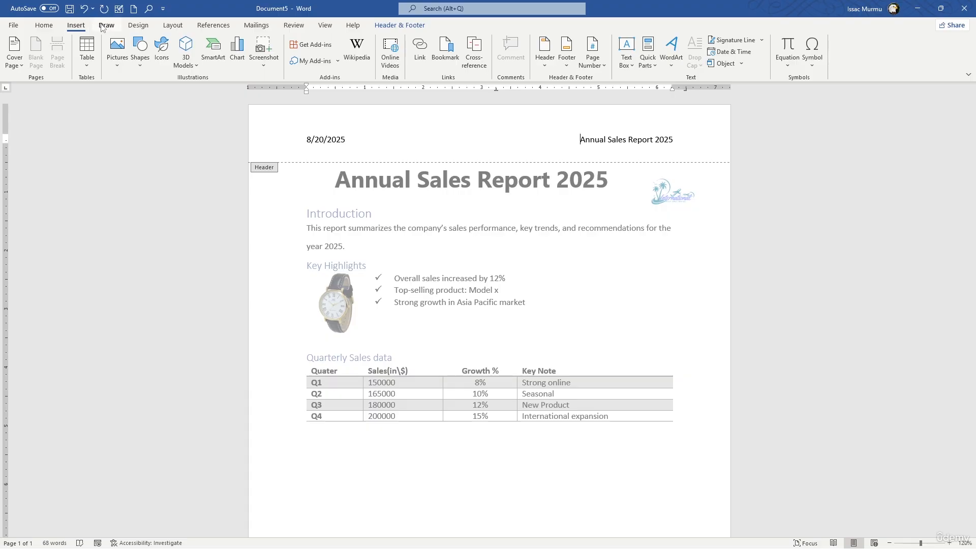
- Add a Blank footer with a right-aligned Plain Number 3 page number at the bottom of the page, and return to the document body
click(567, 59)
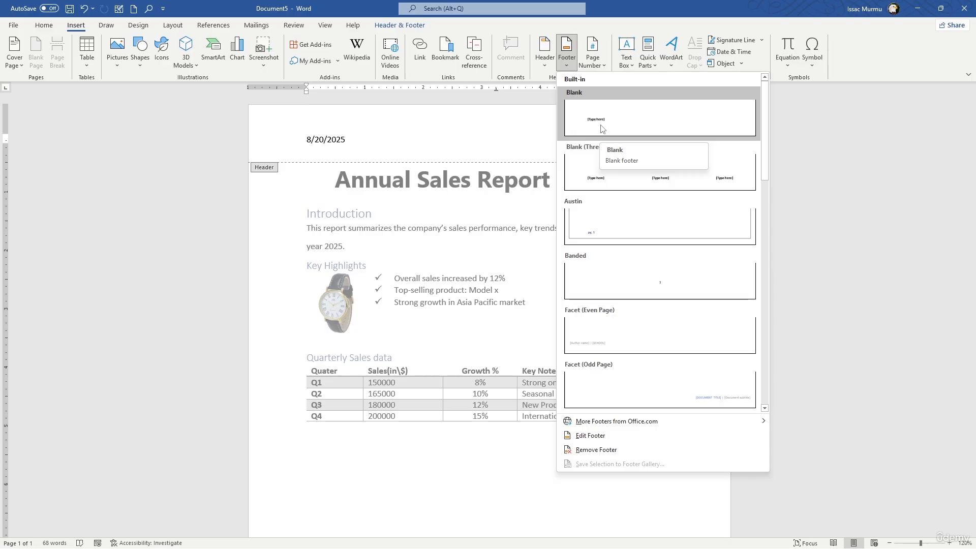
click(602, 129)
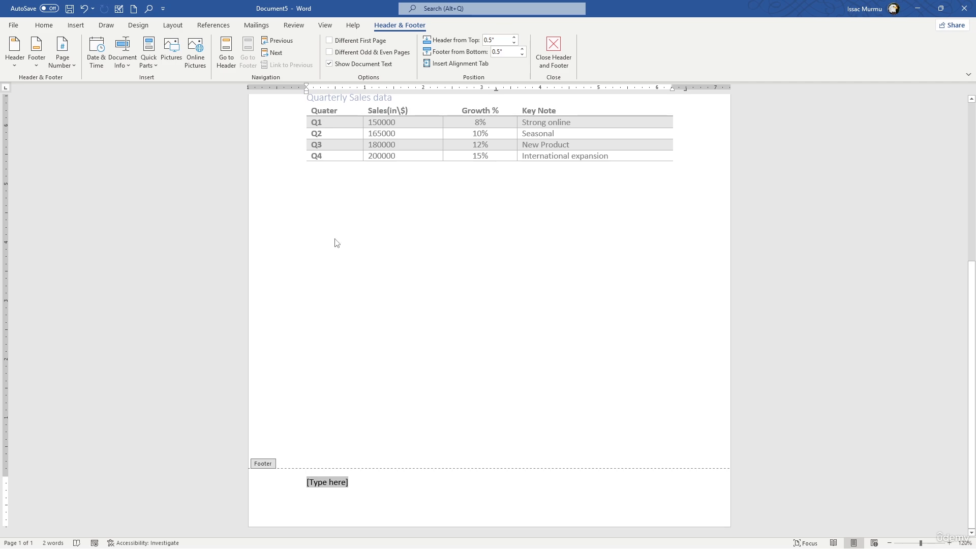
click(64, 63)
mouse_move(76, 81)
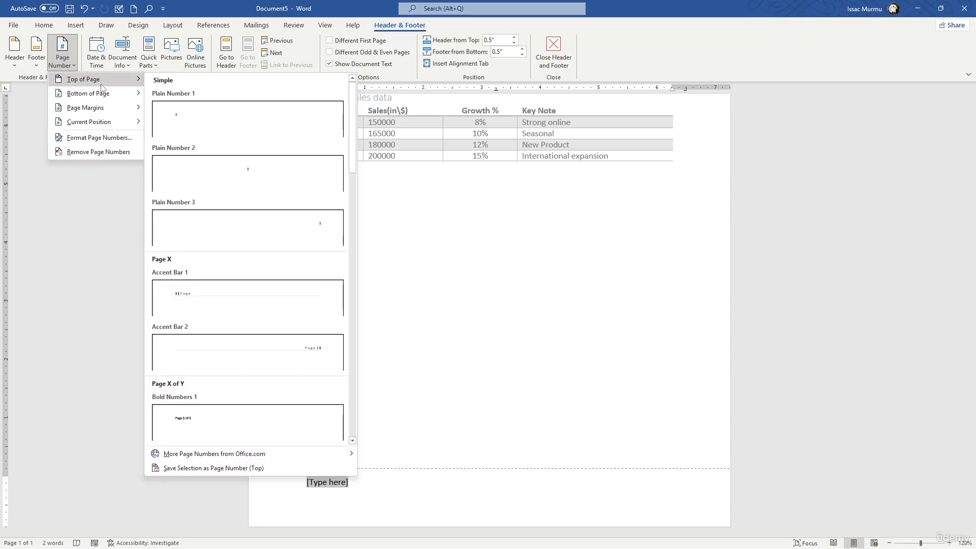
mouse_move(113, 101)
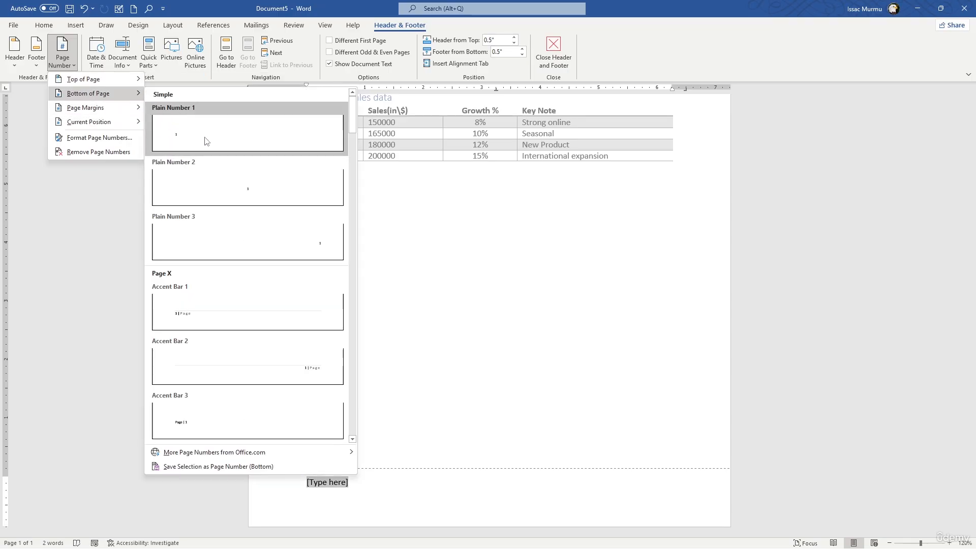
click(293, 237)
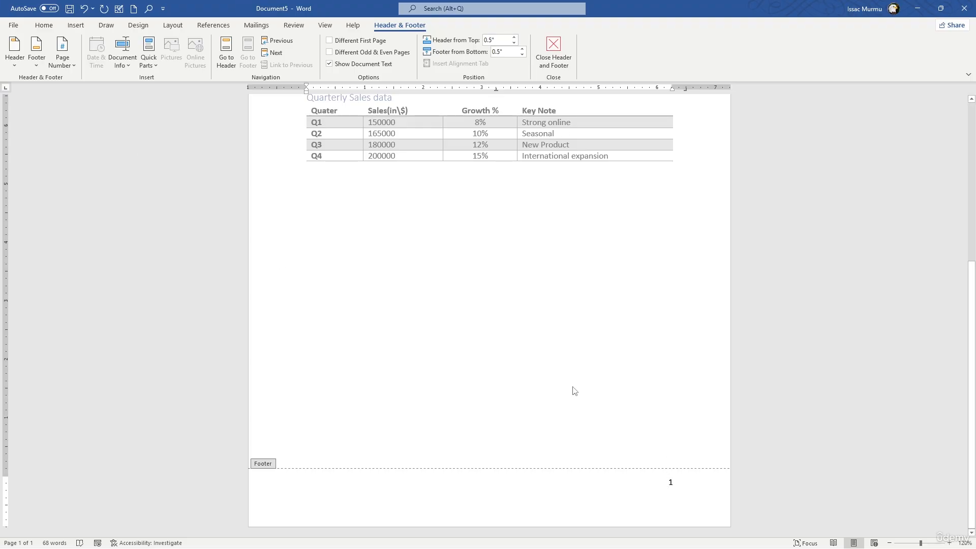
scroll(468, 242, up, 5)
double_click(487, 253)
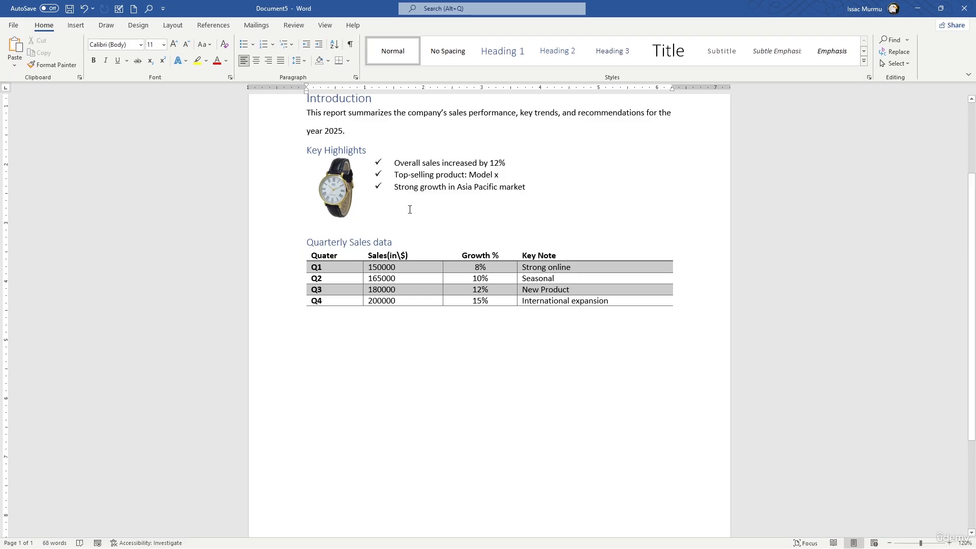
scroll(409, 210, up, 3)
click(585, 139)
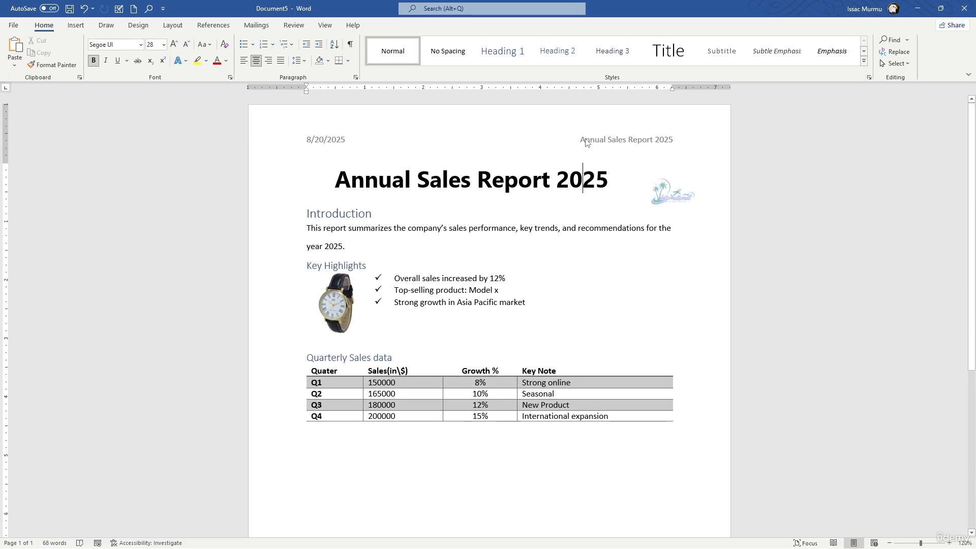
scroll(585, 224, down, 5)
scroll(369, 163, up, 4)
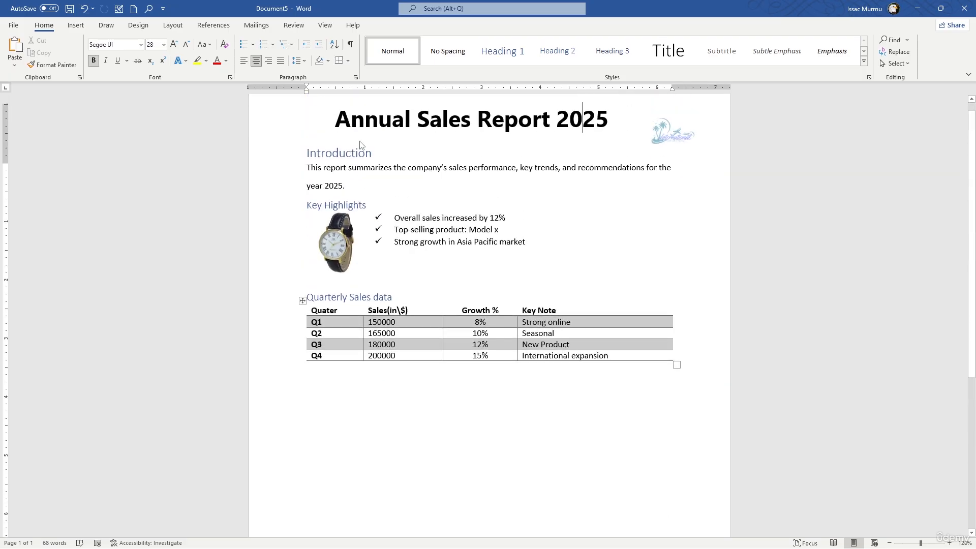
- Insert two blank lines above the Annual Sales Report 2025 title to push the body content down the page
scroll(361, 147, up, 1)
scroll(516, 262, down, 5)
click(517, 262)
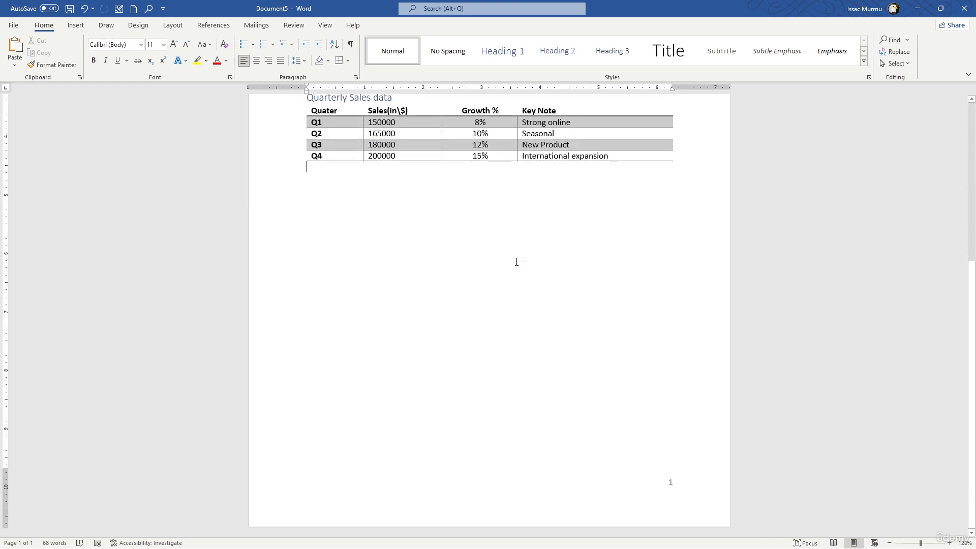
scroll(516, 262, up, 5)
click(336, 178)
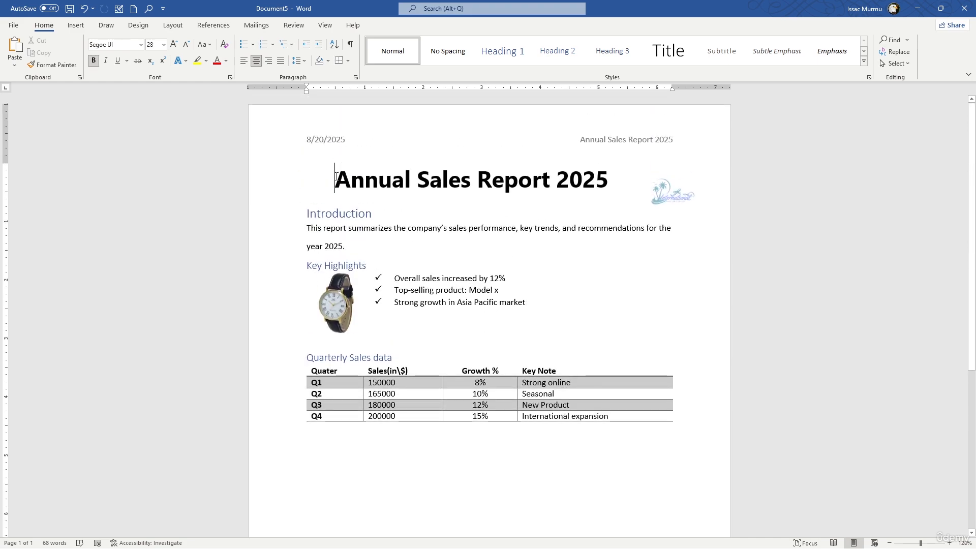
key(Return)
key(Return)
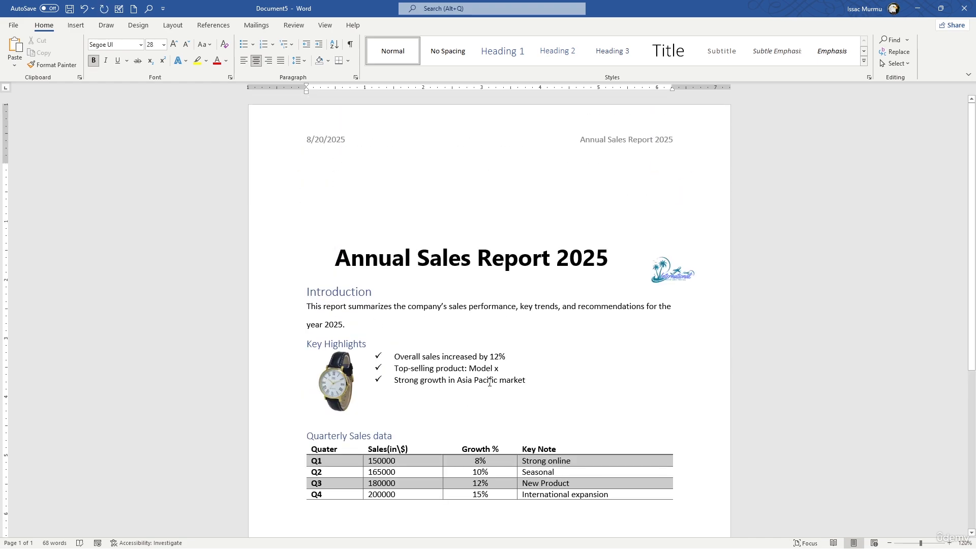
- Enlarge the text of the whole document proportionally, bringing the introduction's body text to 15 pt
scroll(802, 246, down, 1)
scroll(622, 259, down, 3)
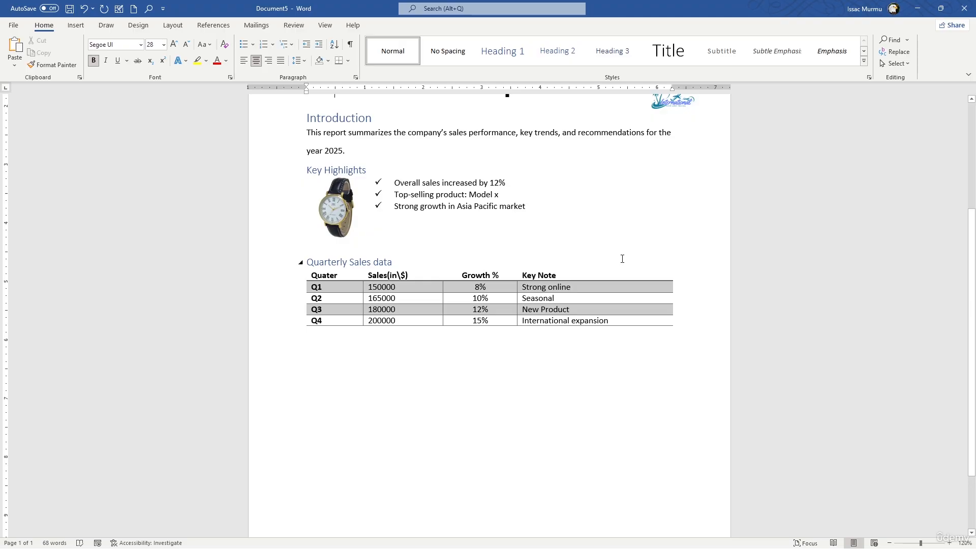
key(ctrl+a)
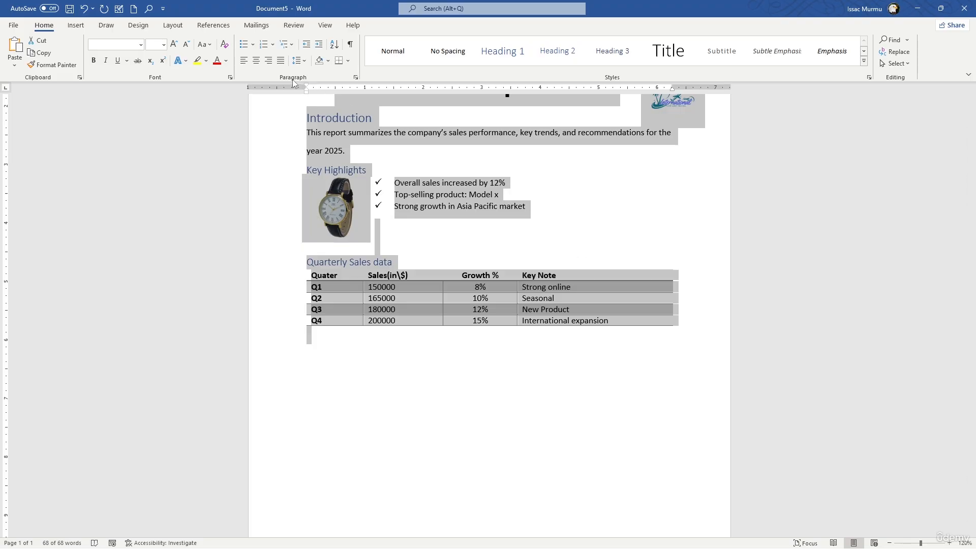
key(ctrl+shift+period)
key(ctrl+shift+period)
key(ctrl+shift+period)
key(ctrl+shift+period)
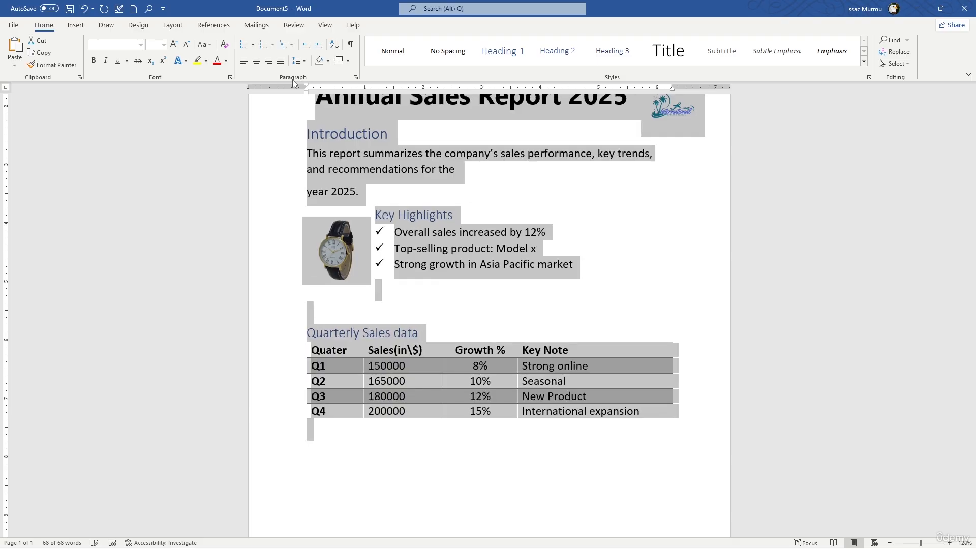
click(574, 193)
scroll(574, 193, up, 3)
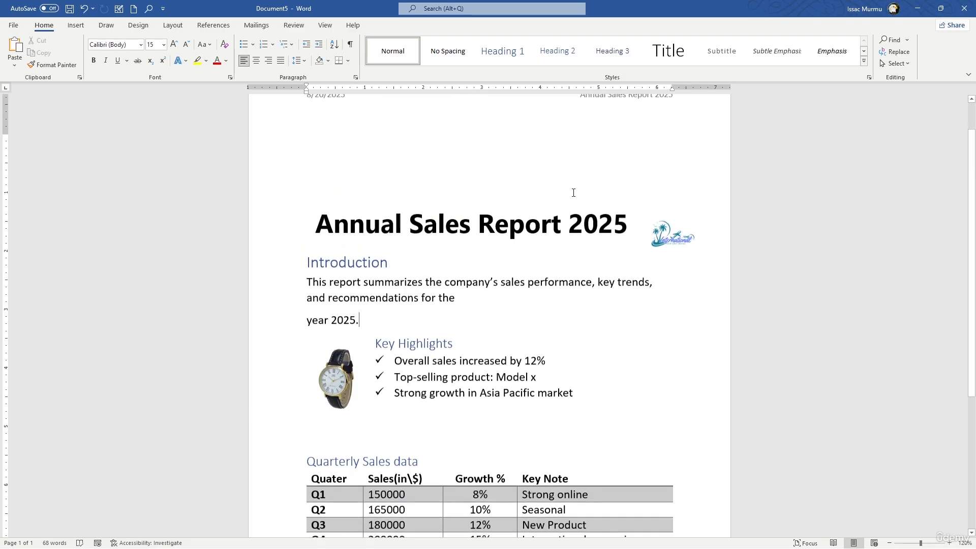
scroll(559, 193, up, 1)
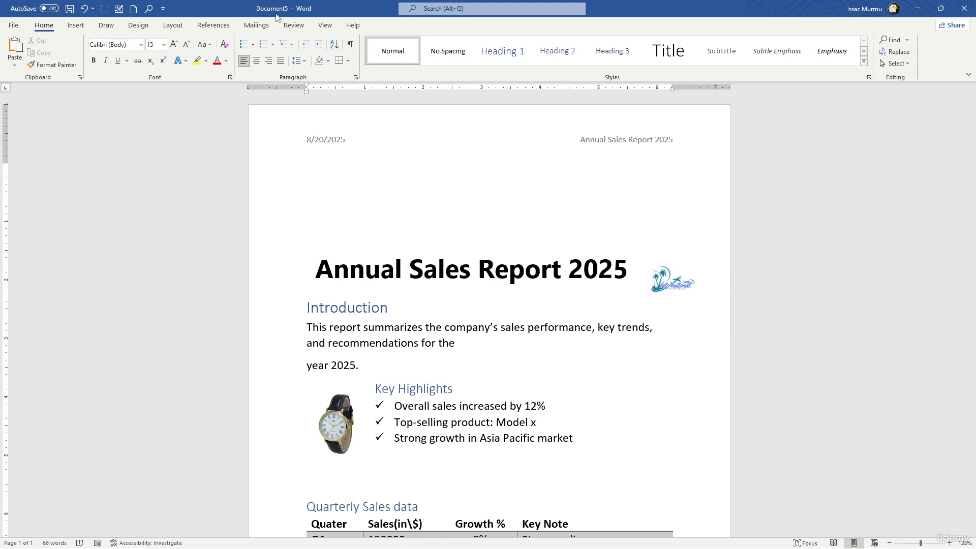
- Run a spelling and grammar check on the report and dismiss its completion message
click(295, 25)
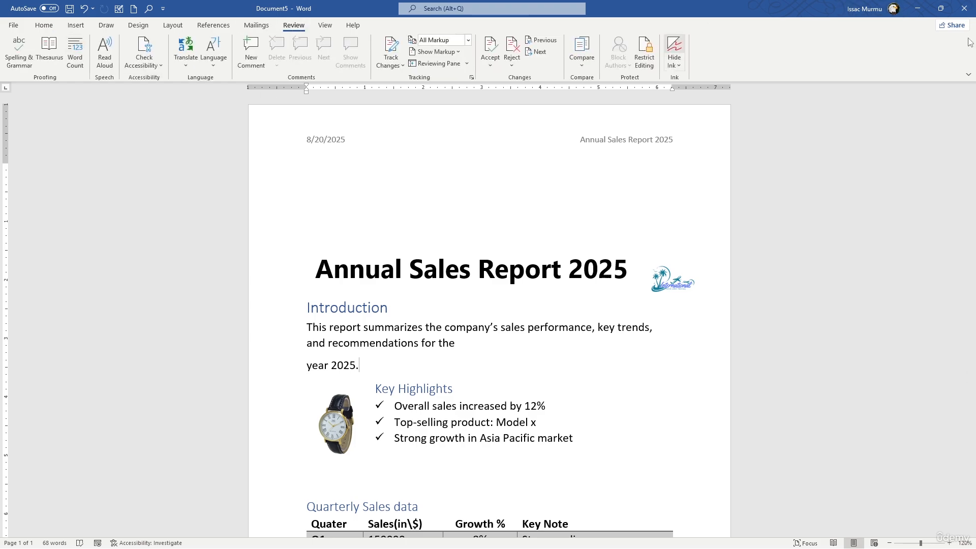
click(17, 54)
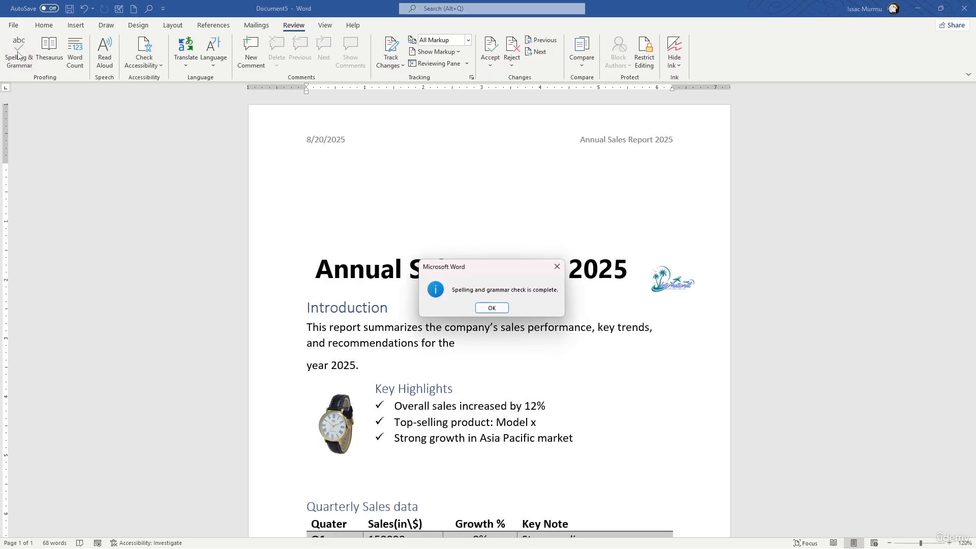
click(492, 309)
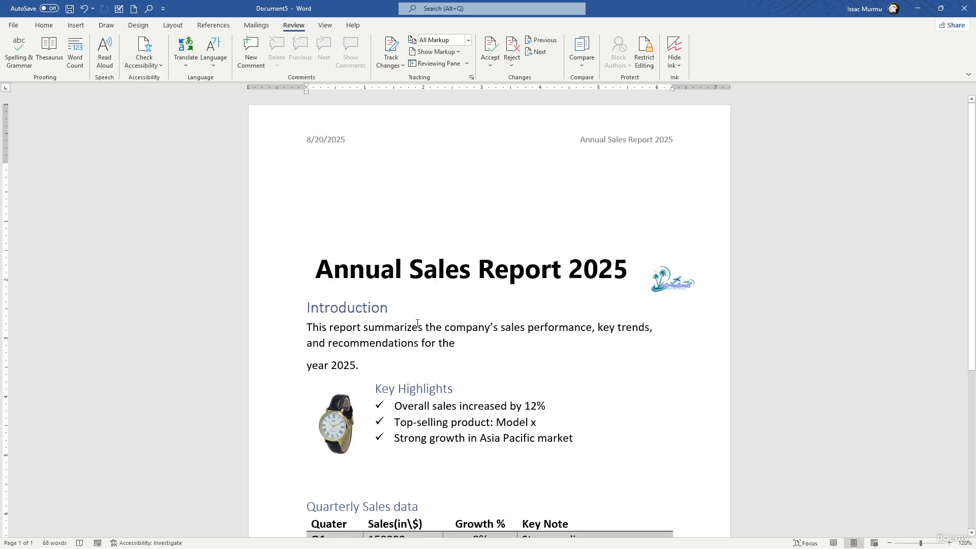
- Save the report in the Documents folder as a PDF named Annual Sales Report 2025, with the file opening after publishing
scroll(441, 324, down, 5)
scroll(441, 325, down, 1)
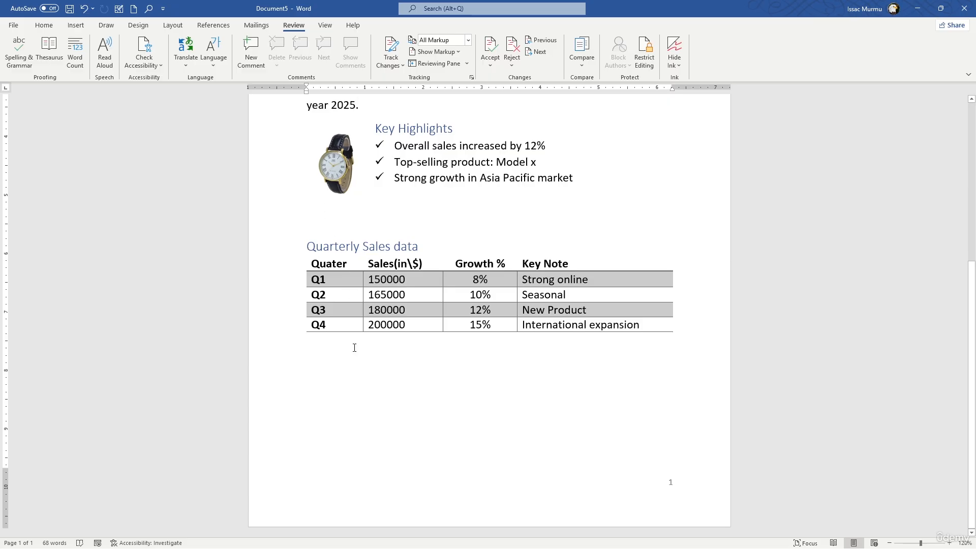
click(14, 27)
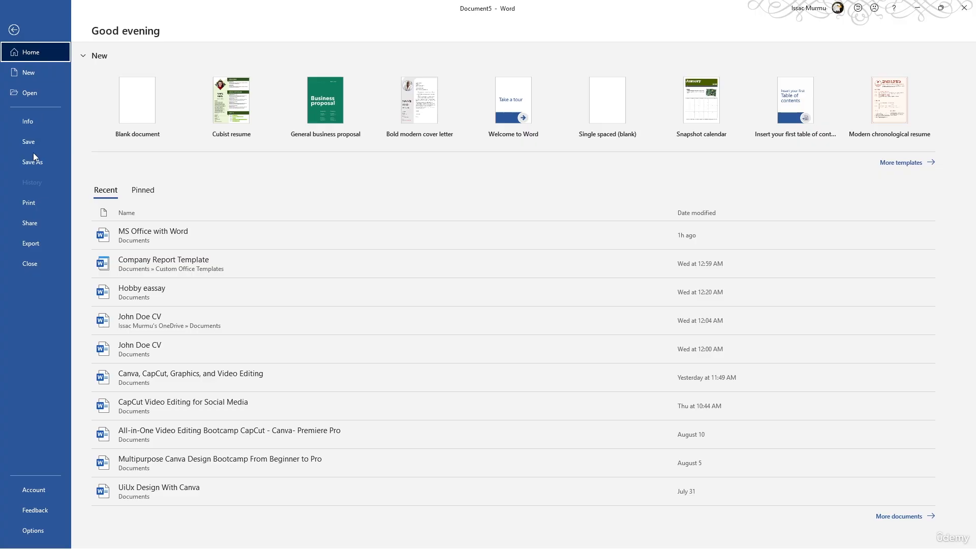
click(35, 164)
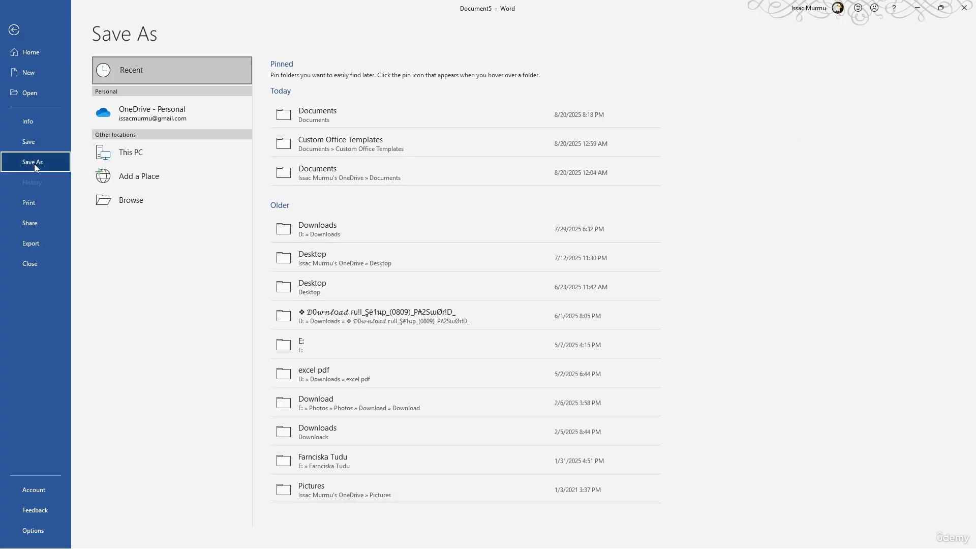
click(318, 116)
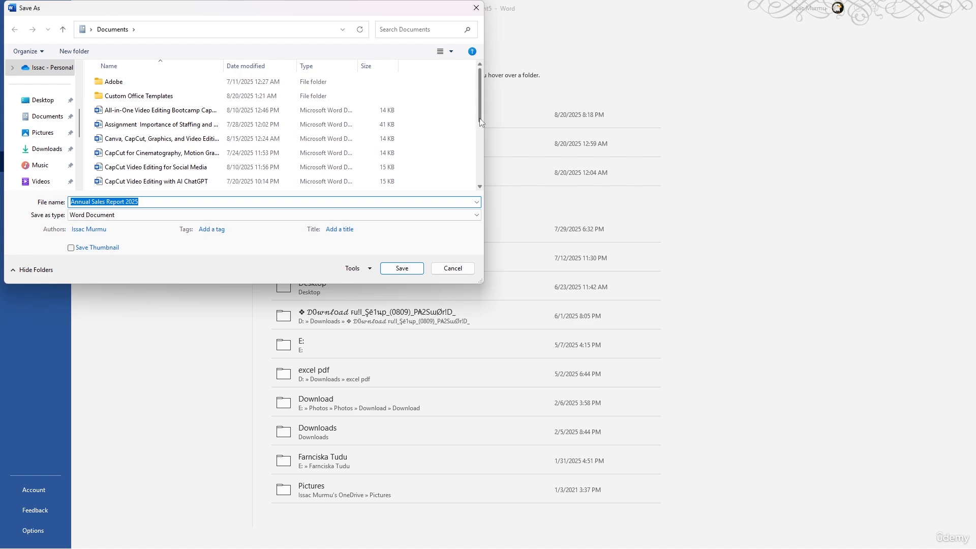
drag(480, 118, 478, 123)
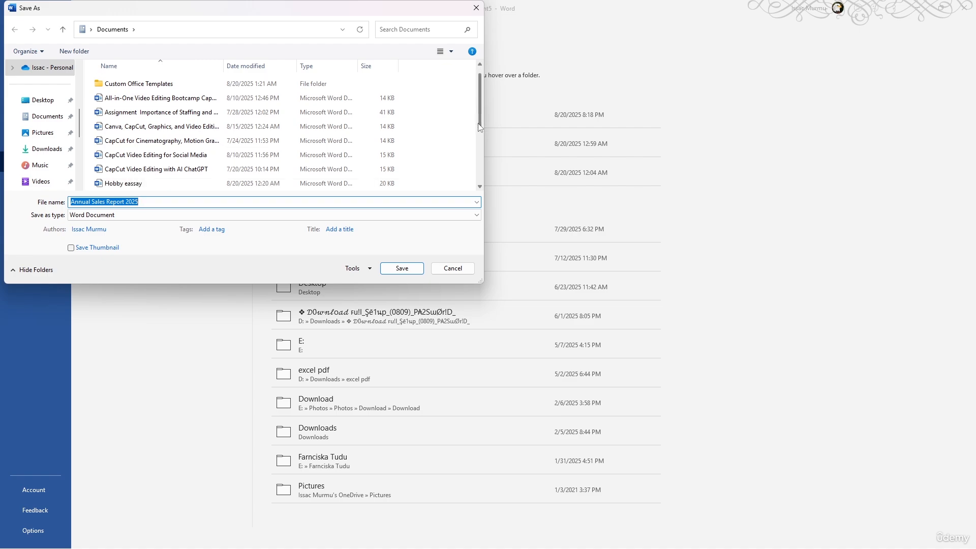
click(109, 218)
click(111, 224)
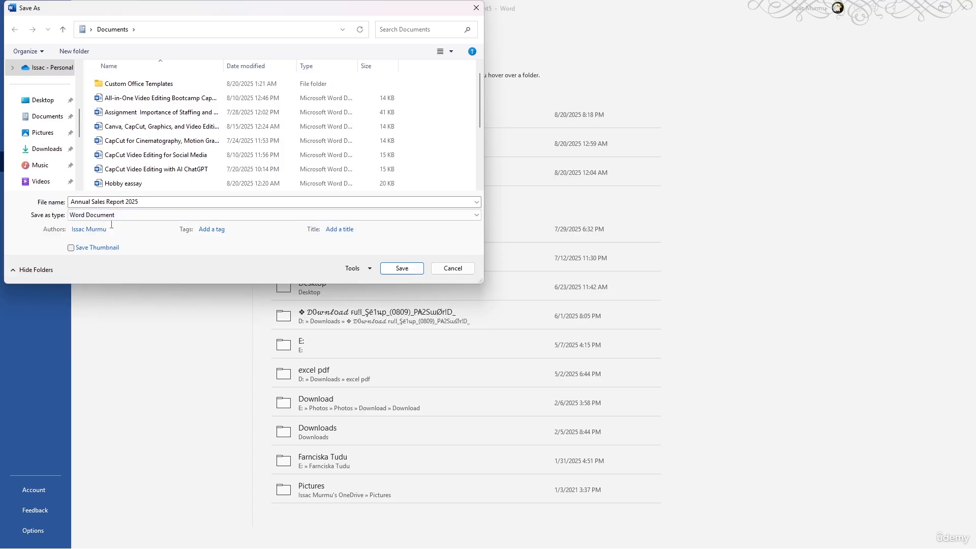
click(111, 223)
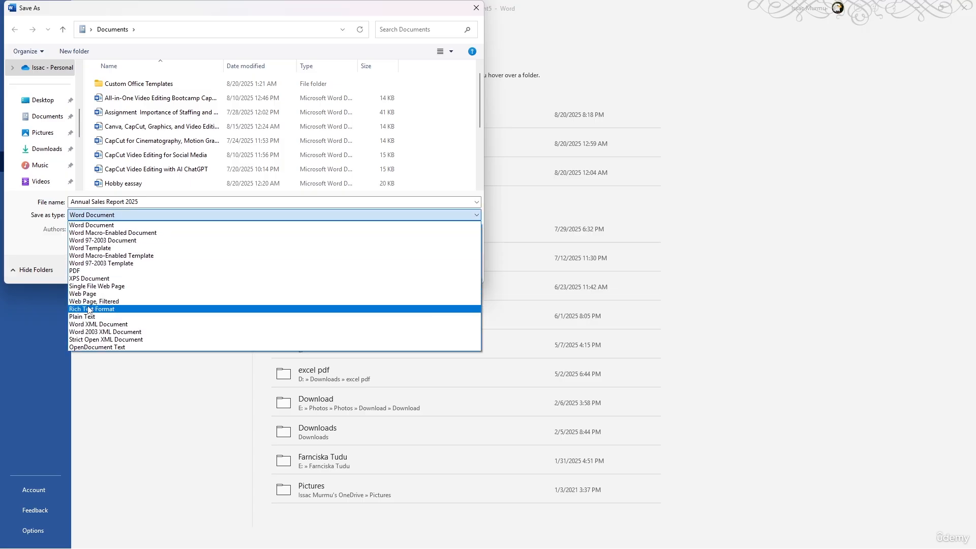
click(90, 270)
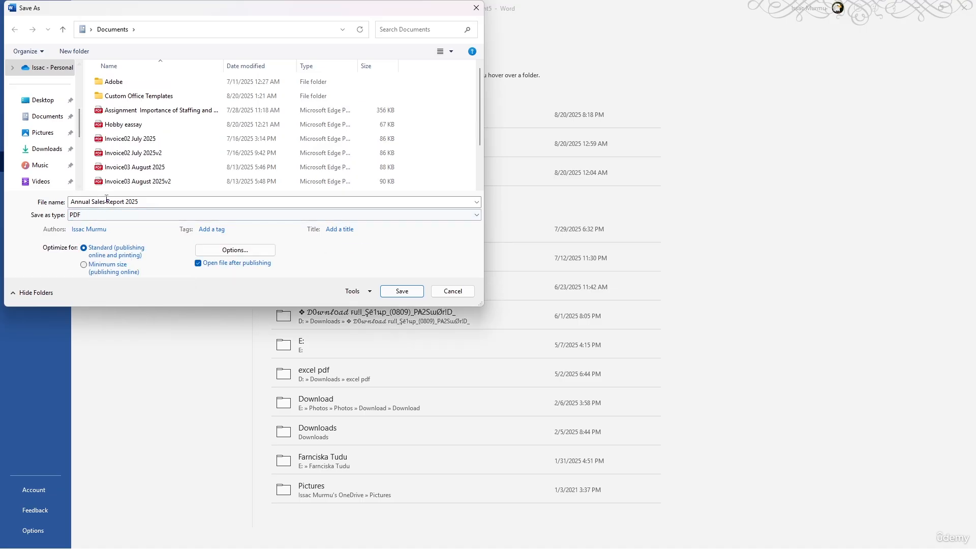
click(399, 291)
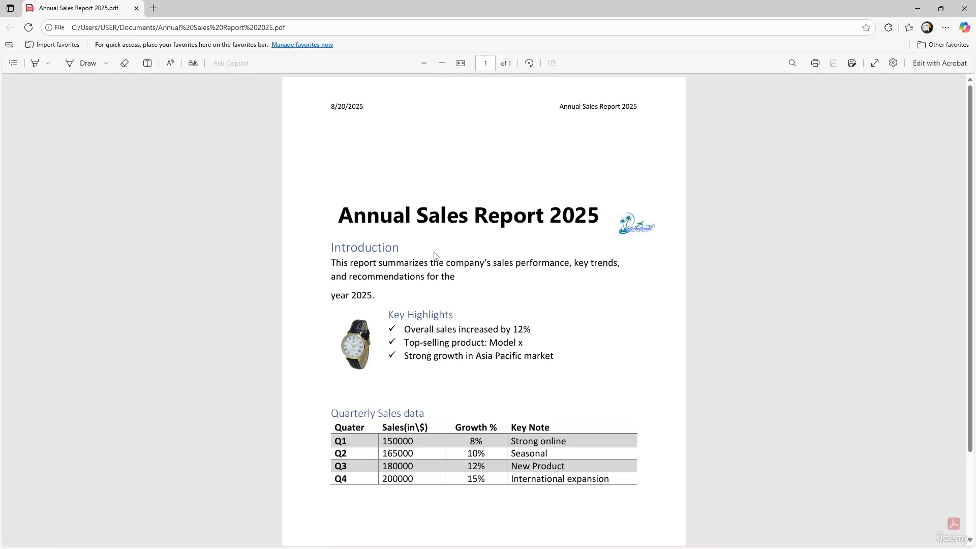
- Examine the published PDF, and review the report's header, title, product picture, sales table and page number back in Word
scroll(555, 213, down, 2)
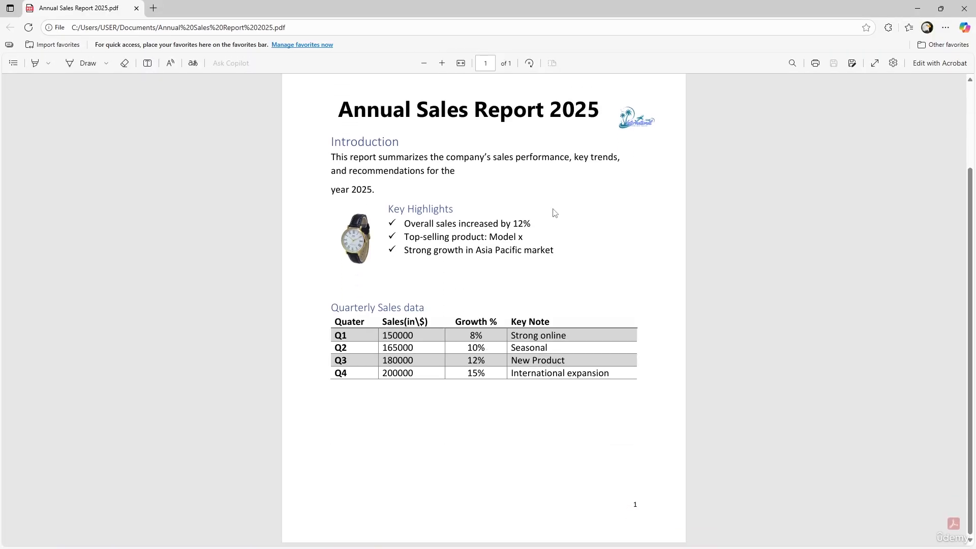
scroll(555, 213, up, 2)
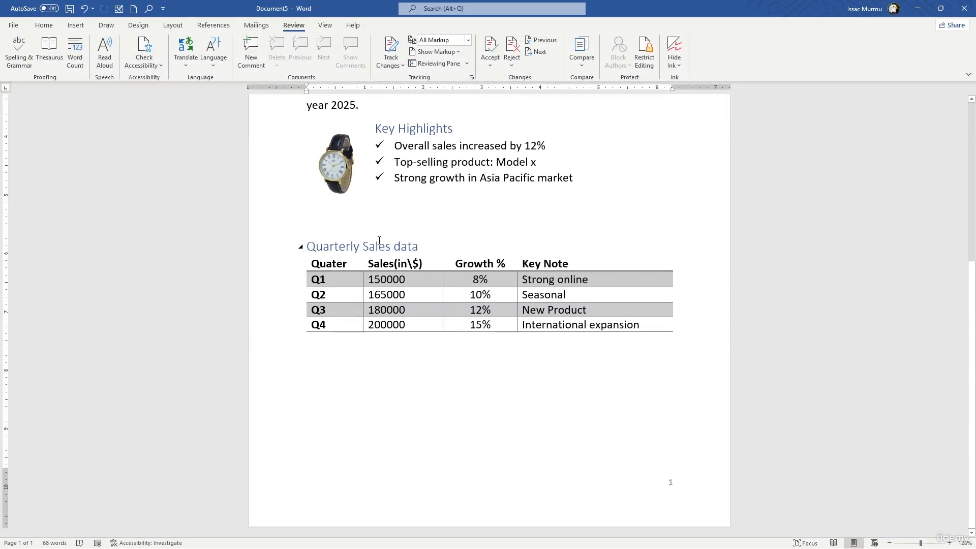
scroll(431, 247, up, 2)
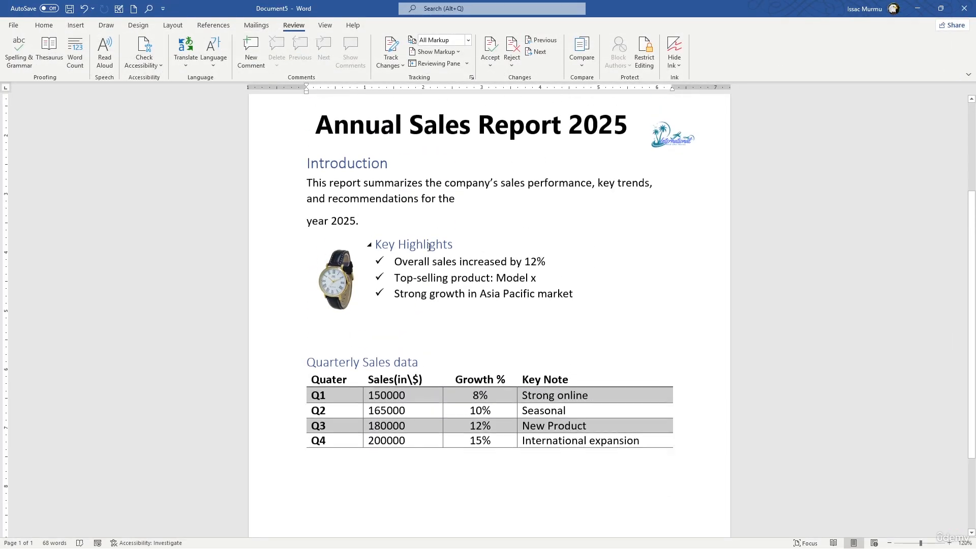
click(460, 127)
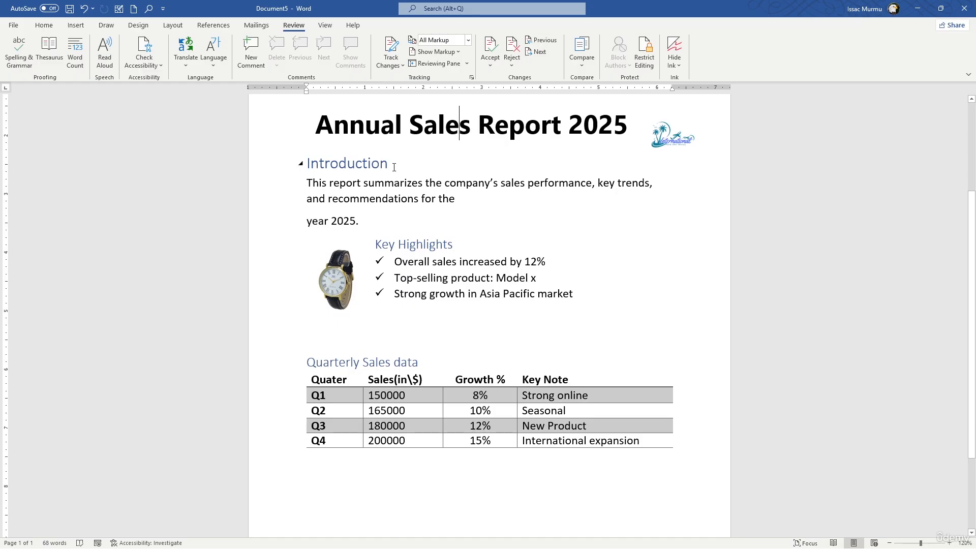
click(359, 288)
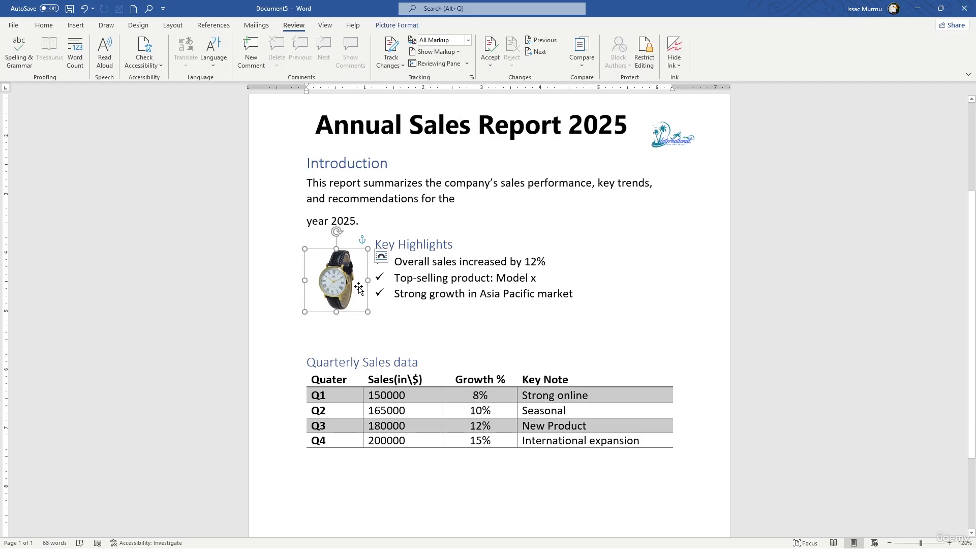
click(417, 408)
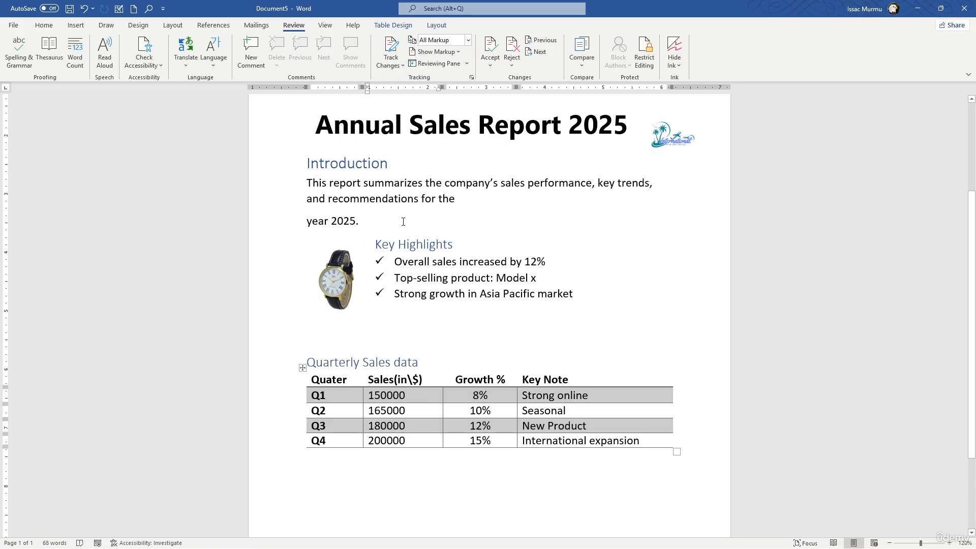
scroll(493, 208, up, 5)
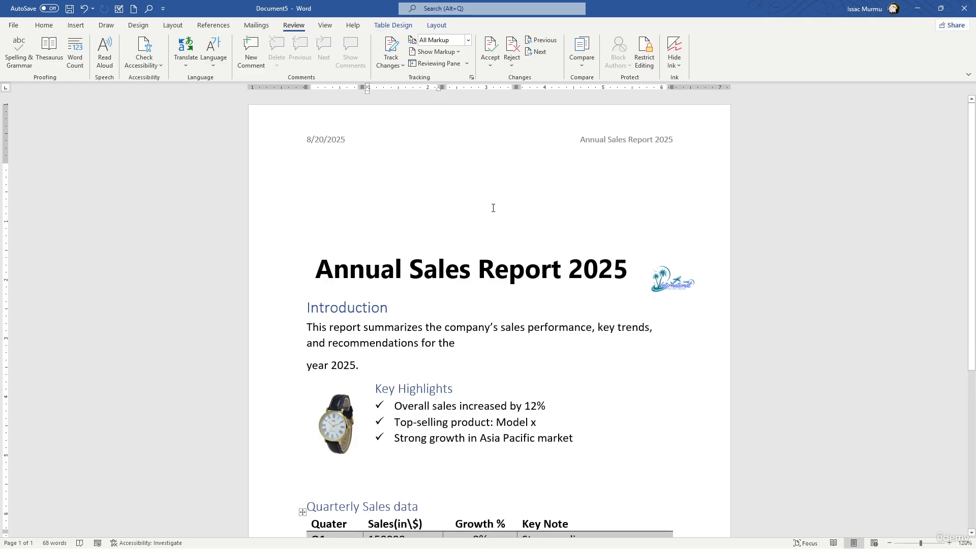
scroll(493, 207, down, 2)
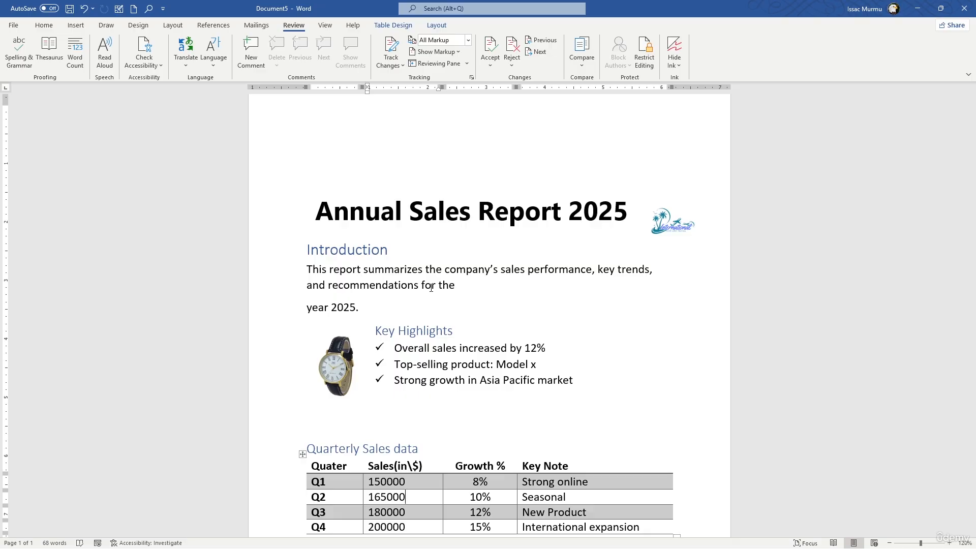
scroll(405, 288, down, 5)
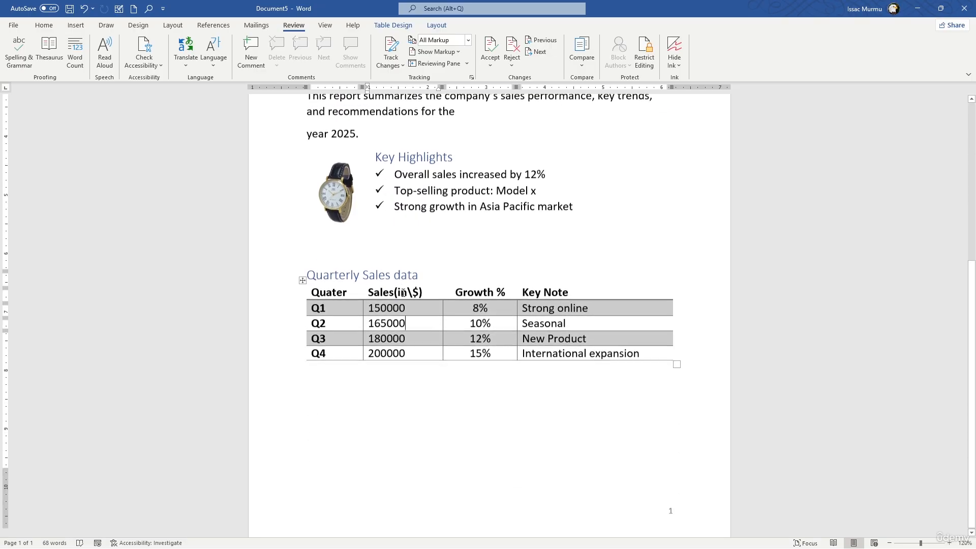
scroll(407, 300, down, 1)
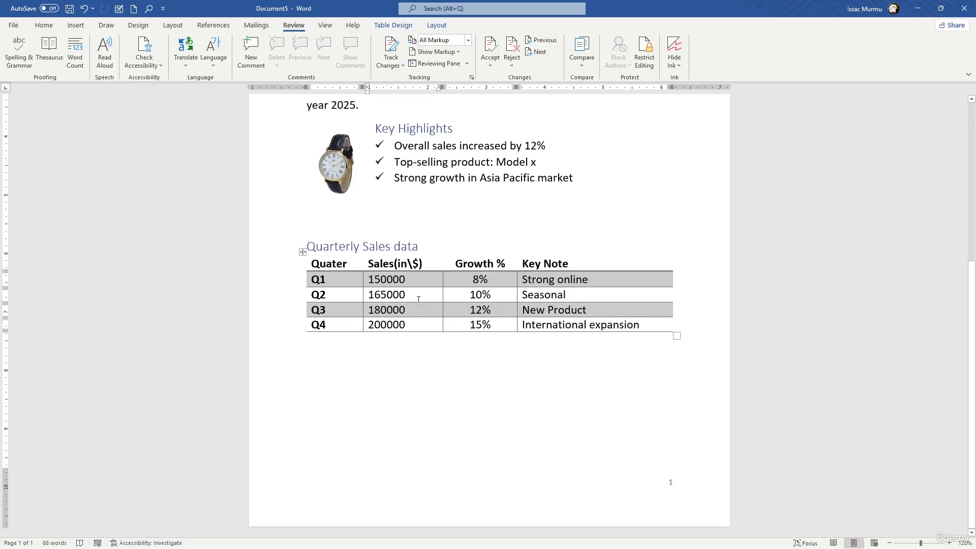